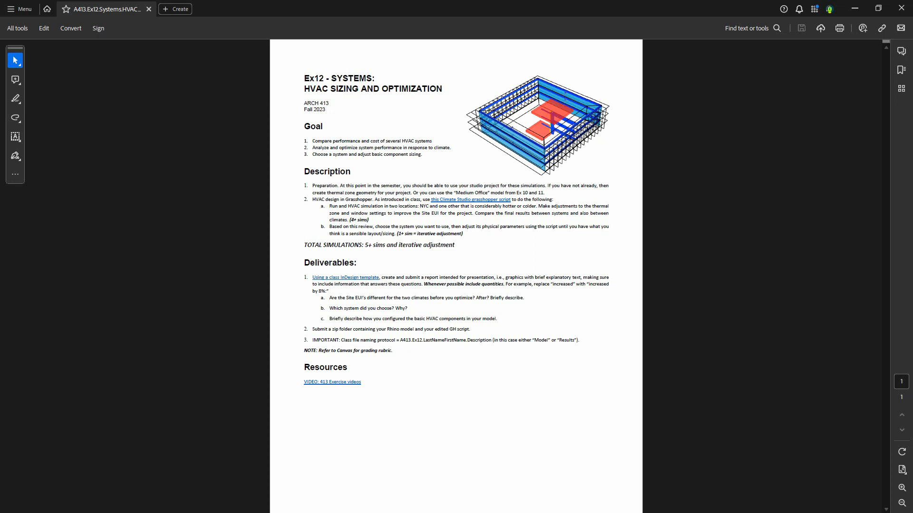
Switch from the exercise PDF to Grasshopper and review the HVAC script's Task A and Task B sections, ending at Define Location
left_click(855, 10)
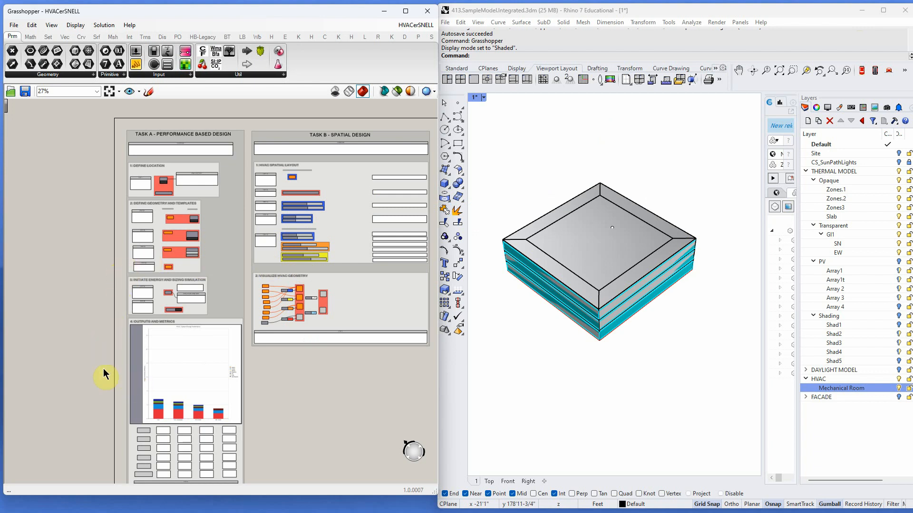
scroll(162, 288, "down", 2)
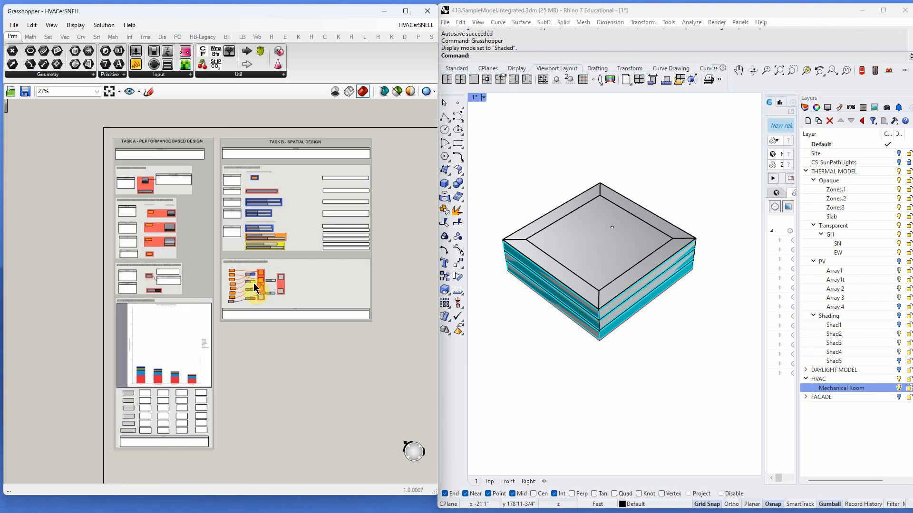
scroll(138, 133, "up", 5)
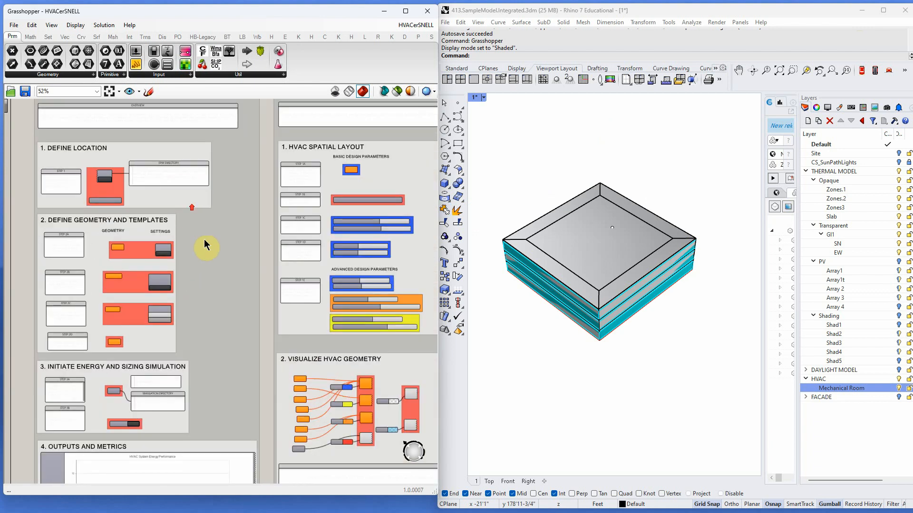
scroll(209, 259, "down", 2)
scroll(175, 157, "up", 4)
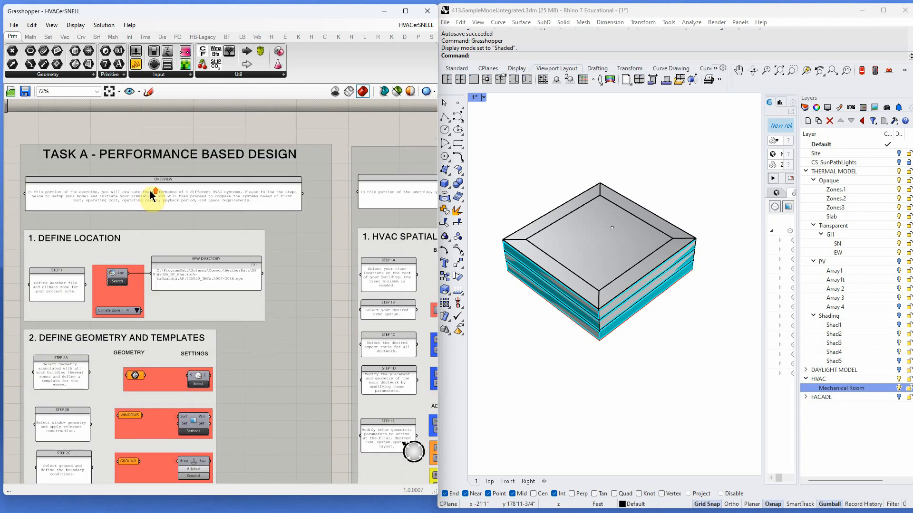
scroll(151, 195, "up", 2)
scroll(192, 183, "down", 4)
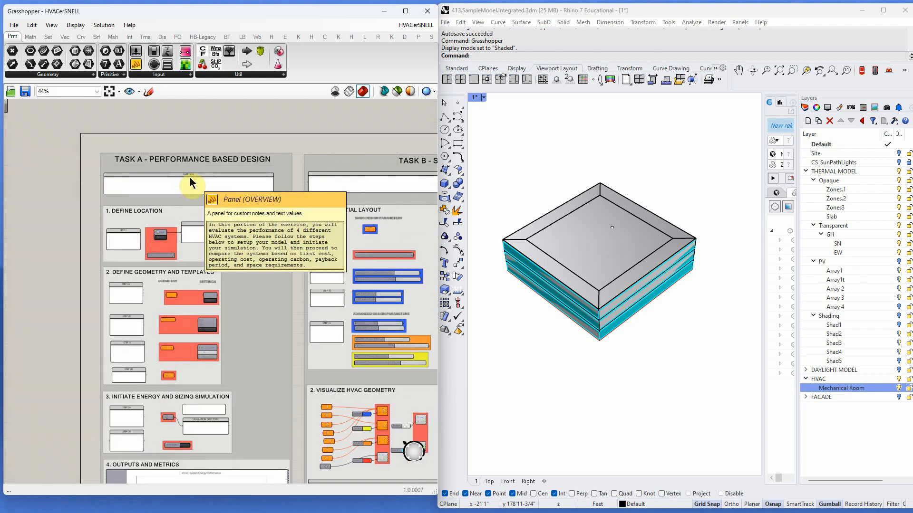
scroll(191, 182, "down", 2)
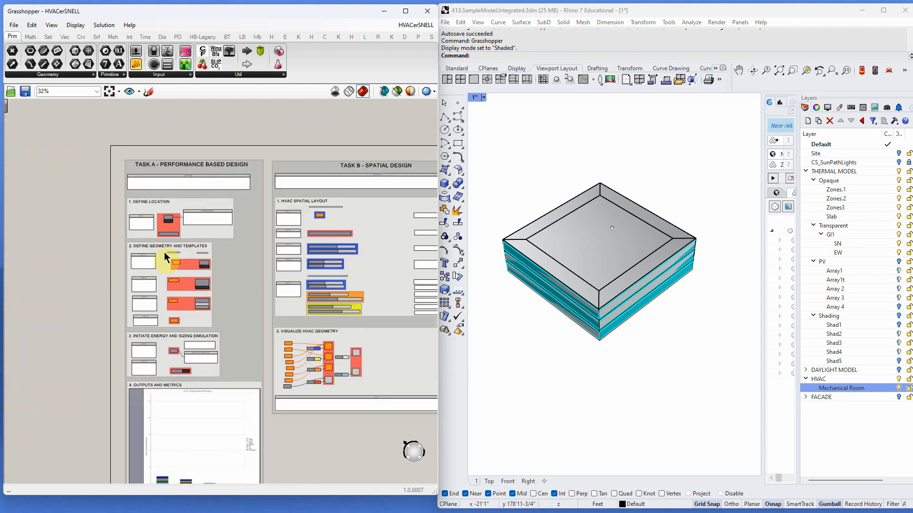
scroll(136, 311, "up", 2)
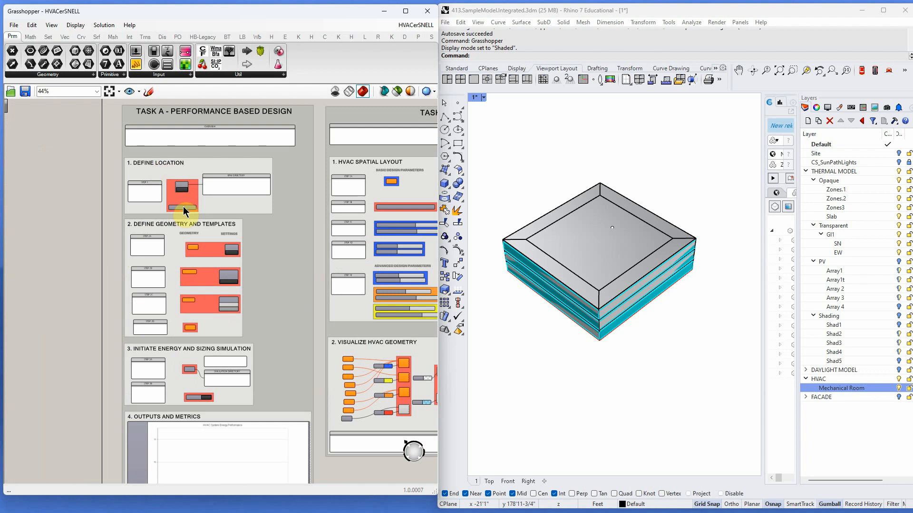
scroll(183, 208, "up", 6)
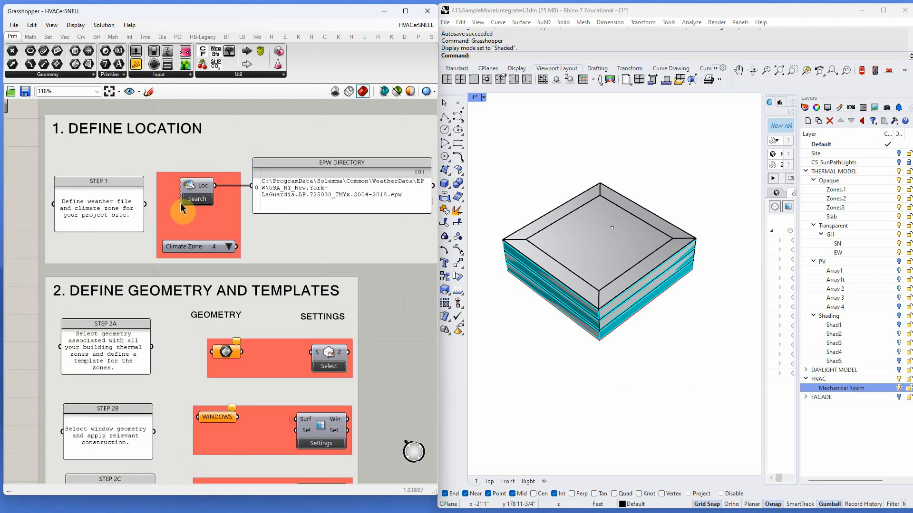
scroll(171, 195, "down", 1)
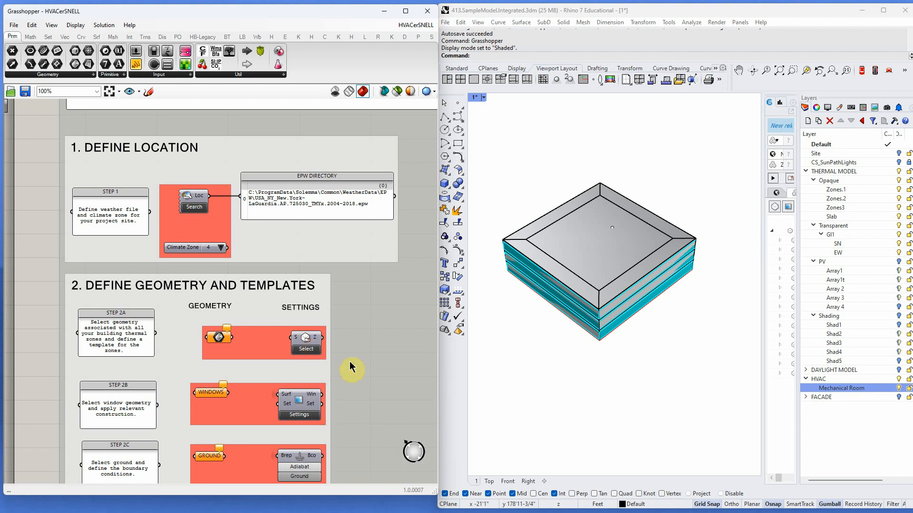
Inspect the sample building in Rhino from several angles and review the thermal zone list in the ClimateStudio workflow
mouse_move(591, 366)
right_mouse_down()
mouse_move(599, 372)
mouse_move(589, 358)
right_mouse_up()
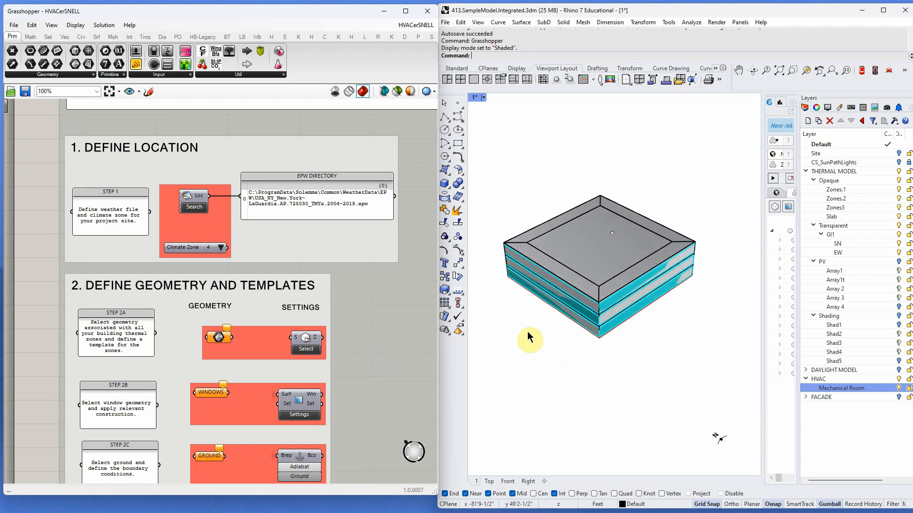
left_click_drag(759, 255, 635, 261)
right_click_drag(557, 309, 530, 289)
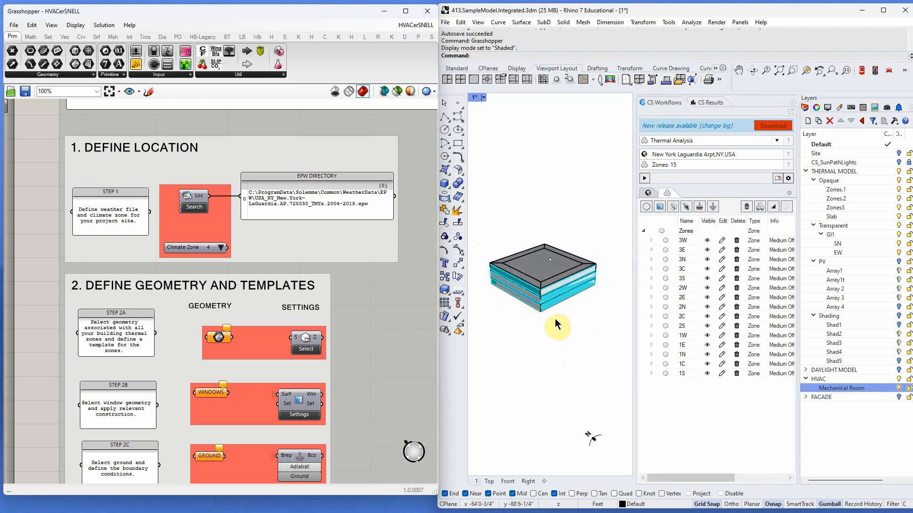
scroll(505, 309, "up", 4)
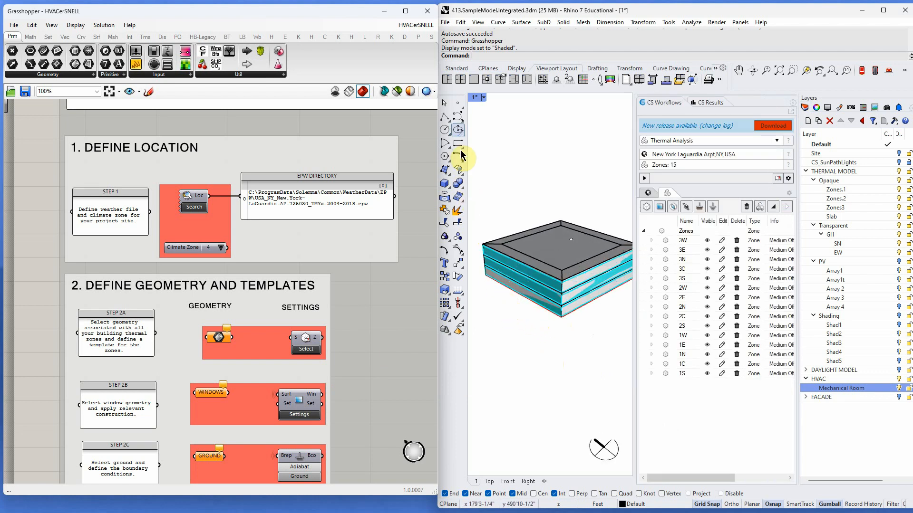
right_click_drag(540, 338, 568, 342)
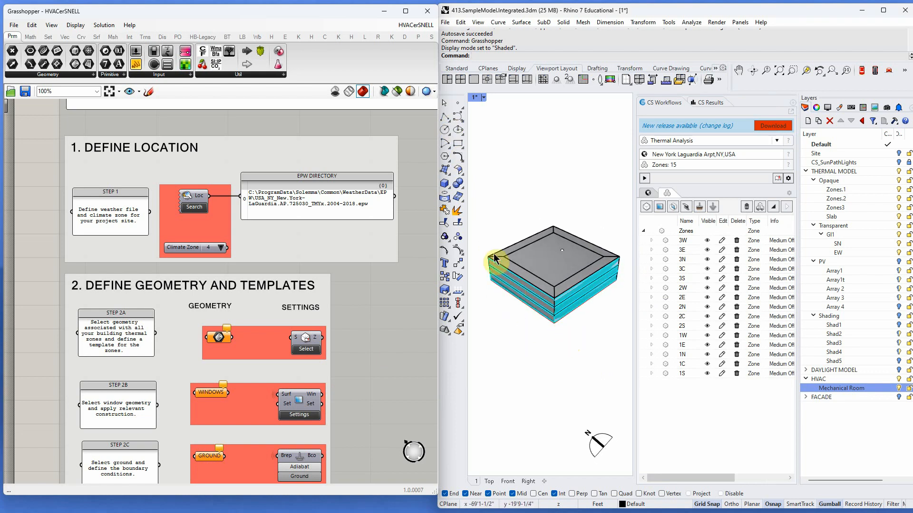
mouse_move(634, 283)
left_mouse_down()
mouse_move(666, 284)
mouse_move(638, 280)
left_mouse_up()
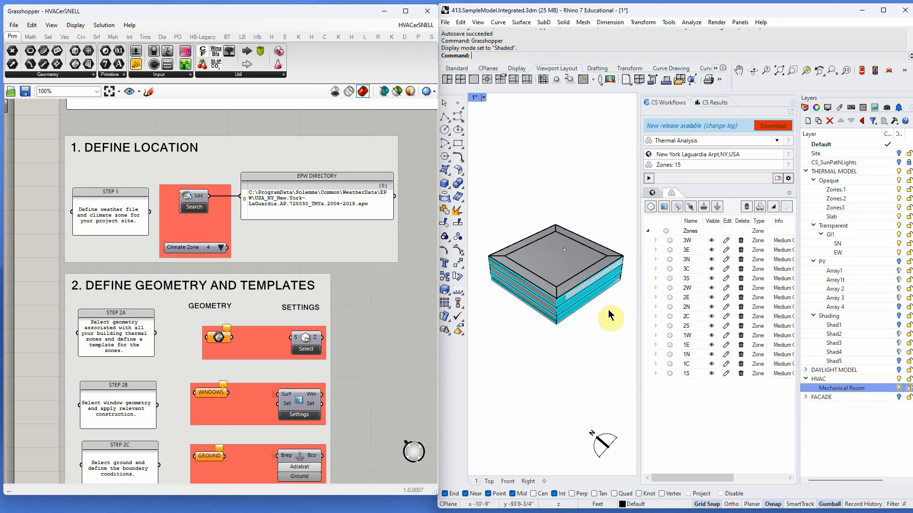
right_click_drag(641, 288, 597, 312)
left_click_drag(638, 276, 772, 274)
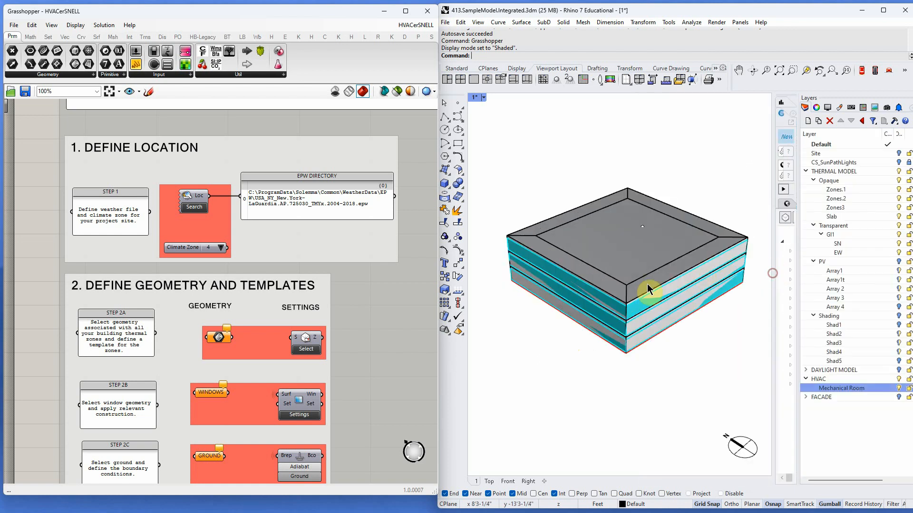
right_click_drag(666, 279, 607, 285)
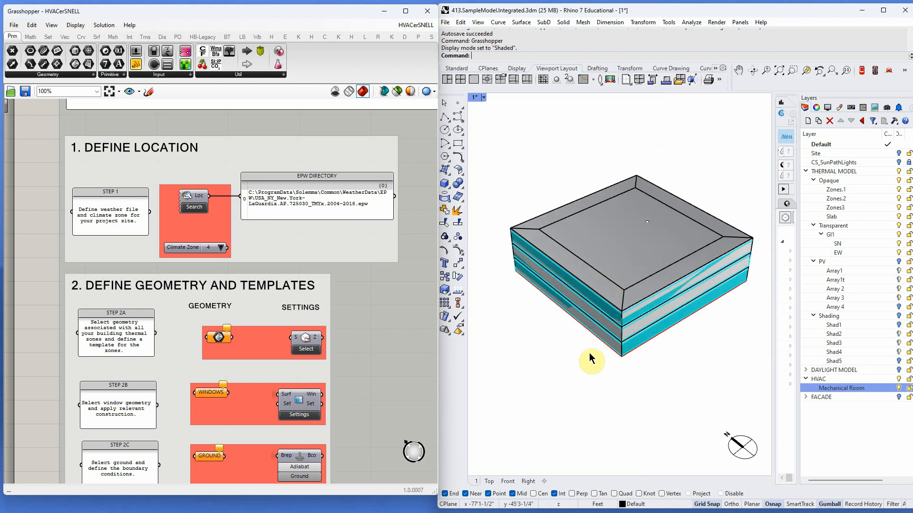
right_click_drag(722, 391, 660, 394)
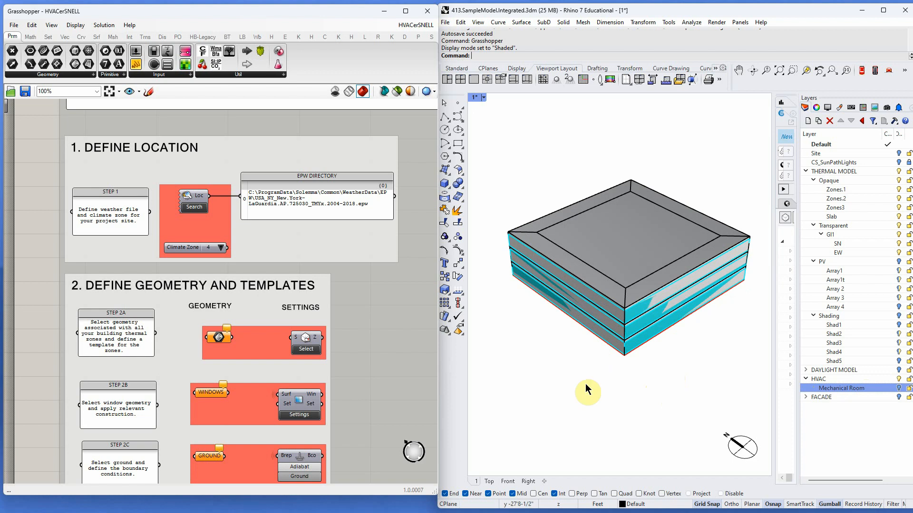
Open the weather file search from the Define Location component and reposition its window over the middle of the screen
left_click(194, 208)
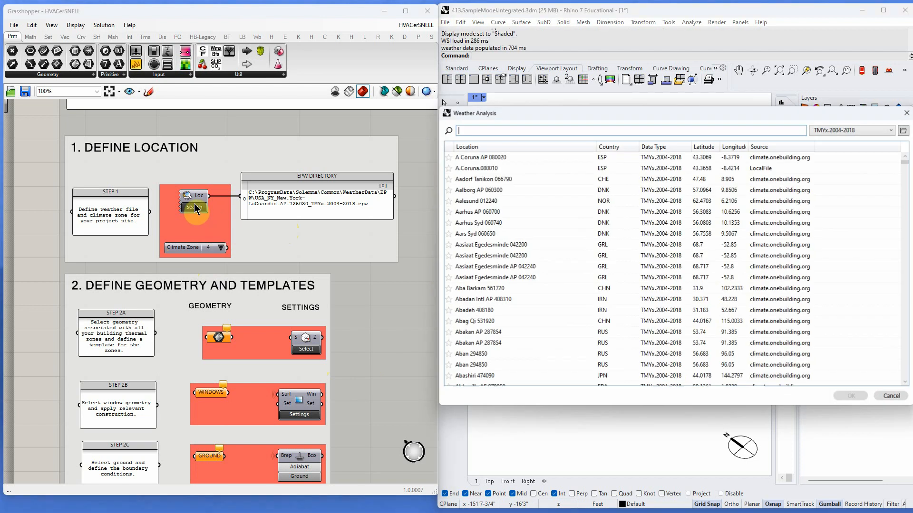
left_click_drag(553, 112, 358, 95)
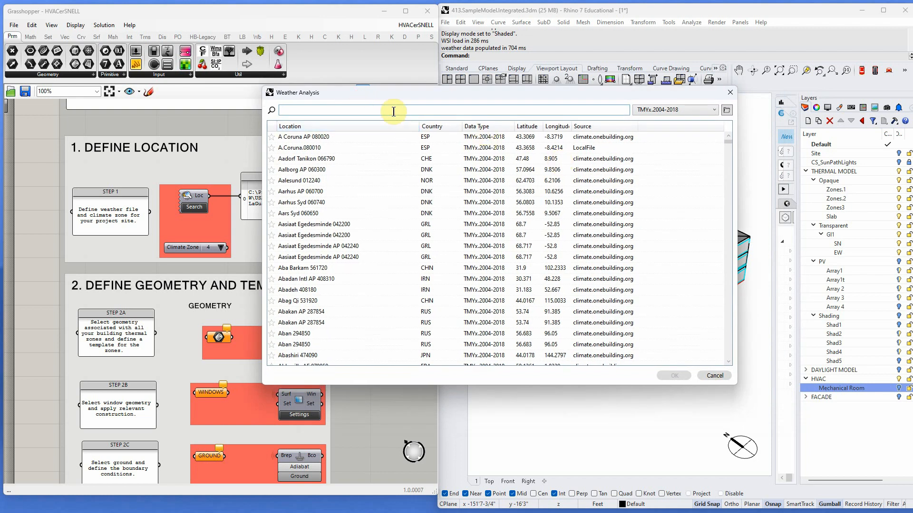
type("yc")
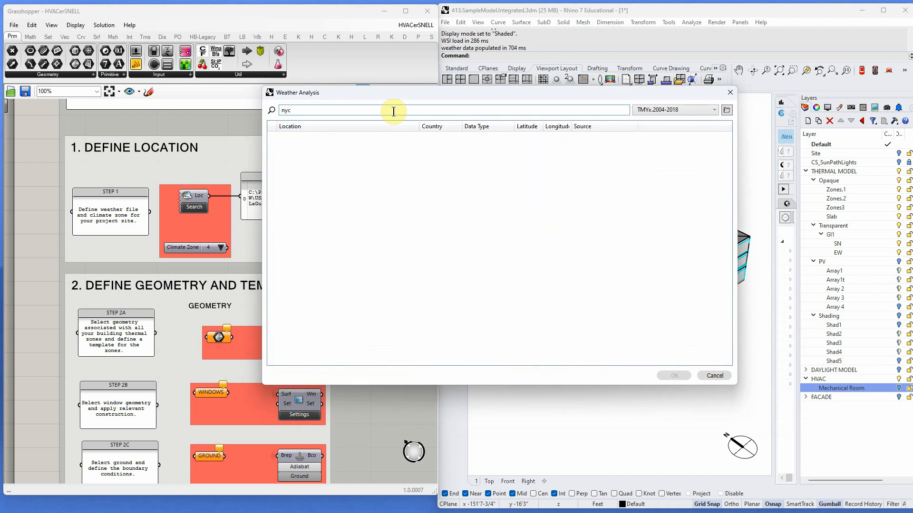
key("BackSpace")
key("BackSpace")
key("BackSpace")
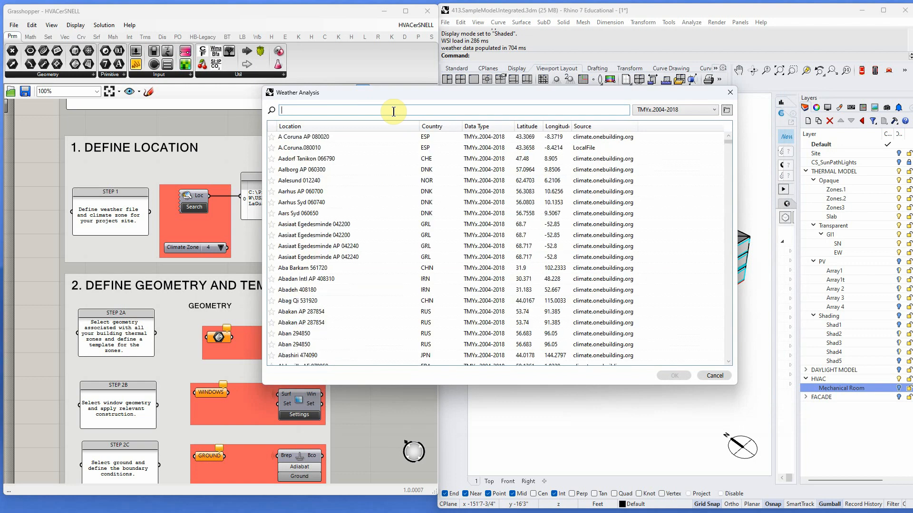
Search the weather files for "new york", assign New.York-LaGuardia.AP.725030, and set the climate zone to 4
type("new y")
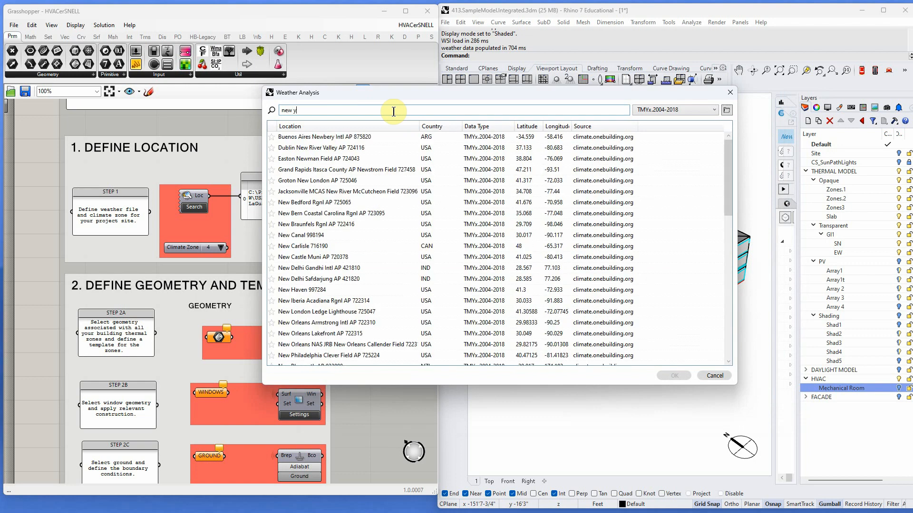
type("ork")
left_click(318, 169)
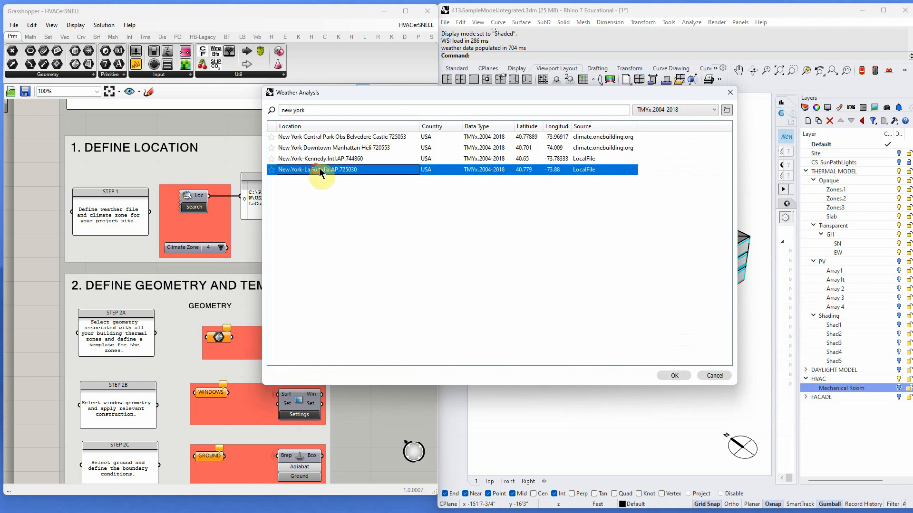
left_click(674, 376)
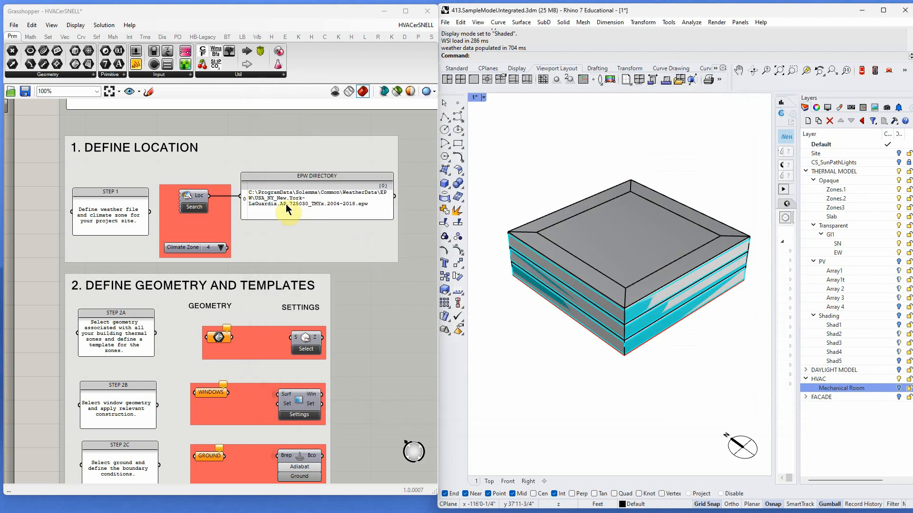
left_click(220, 247)
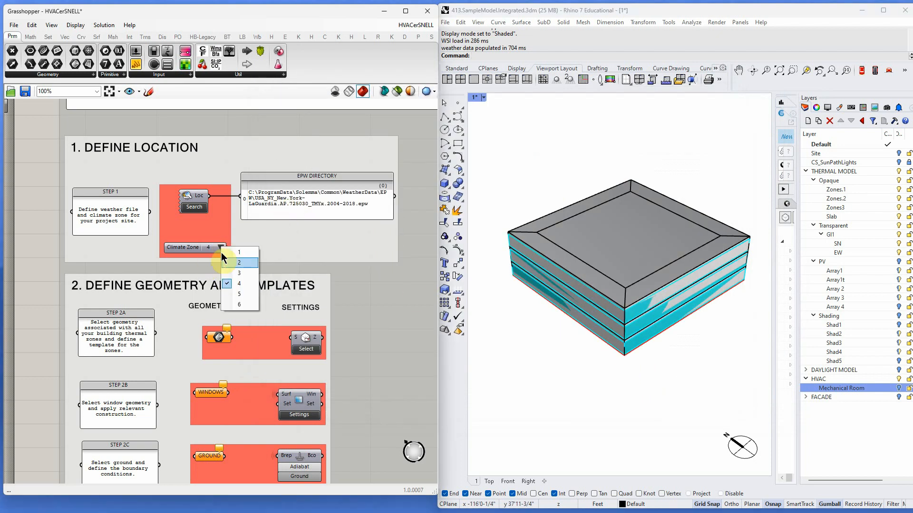
left_click(241, 282)
Review the geometry and settings components for thermal zones, windows and ground in the Define Geometry and Templates section
scroll(298, 174, "down", 1)
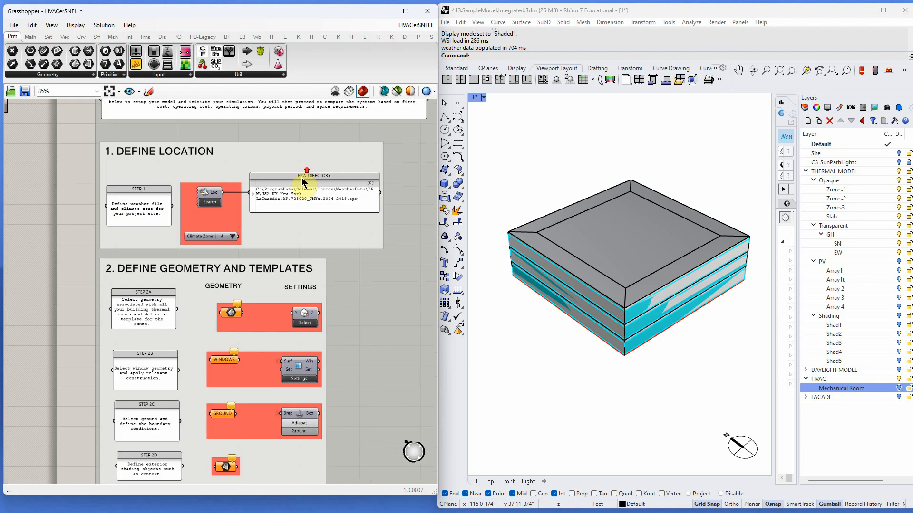
scroll(270, 448, "up", 2)
scroll(276, 421, "down", 2)
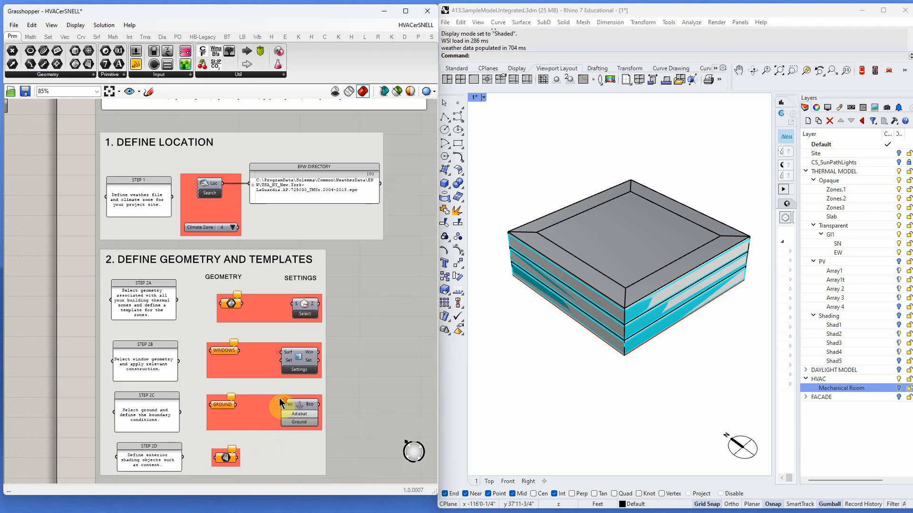
scroll(295, 376, "up", 2)
scroll(191, 392, "up", 3)
scroll(261, 293, "down", 1)
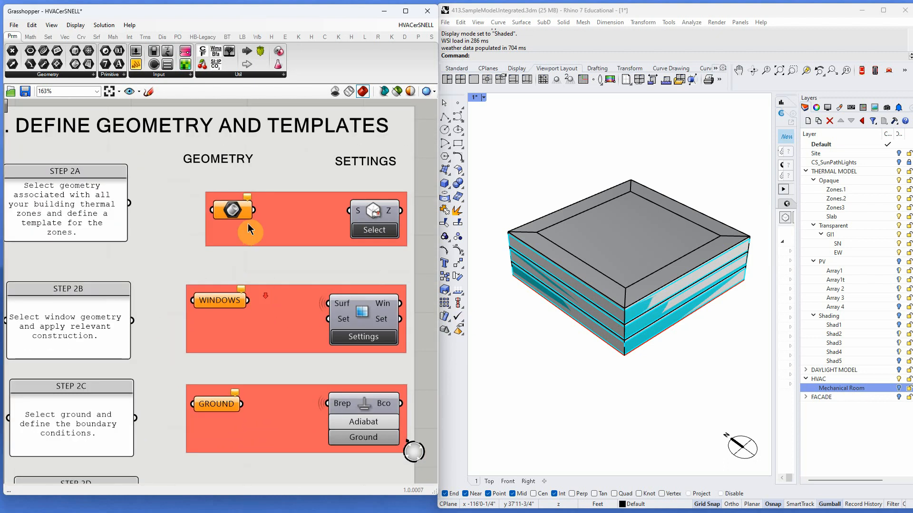
scroll(168, 233, "down", 1)
scroll(232, 210, "up", 1)
scroll(234, 212, "up", 1)
scroll(244, 223, "down", 2)
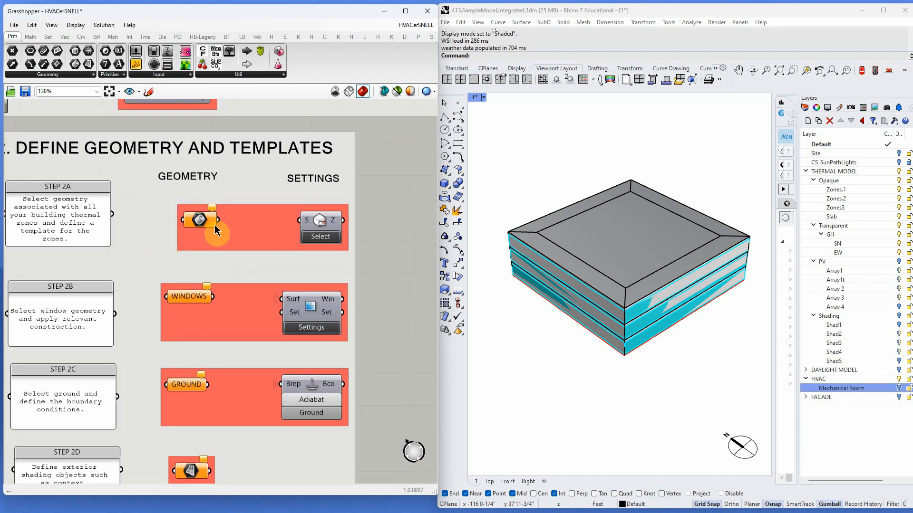
scroll(204, 229, "up", 1)
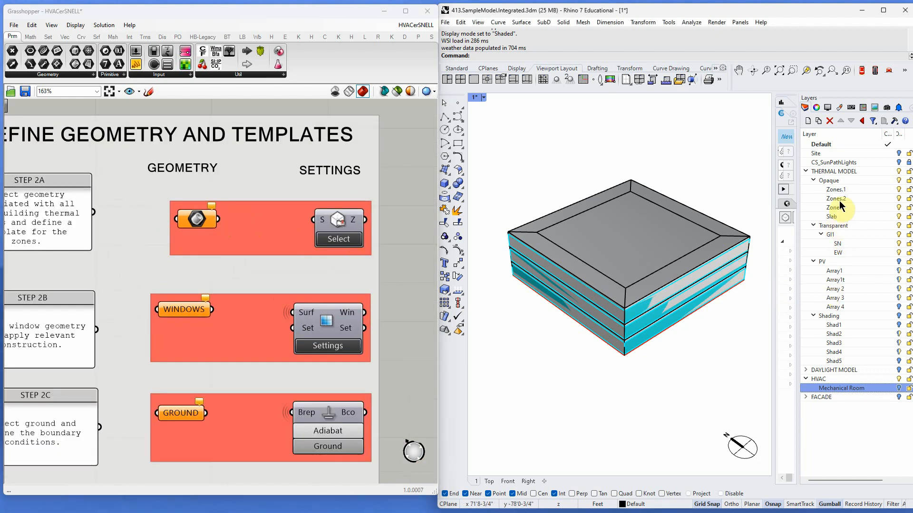
Select all objects on layers Zones.1, Zones.2 and Zones3 and assign them as multiple Breps to the THERMAL ZONES parameter
left_click(853, 190)
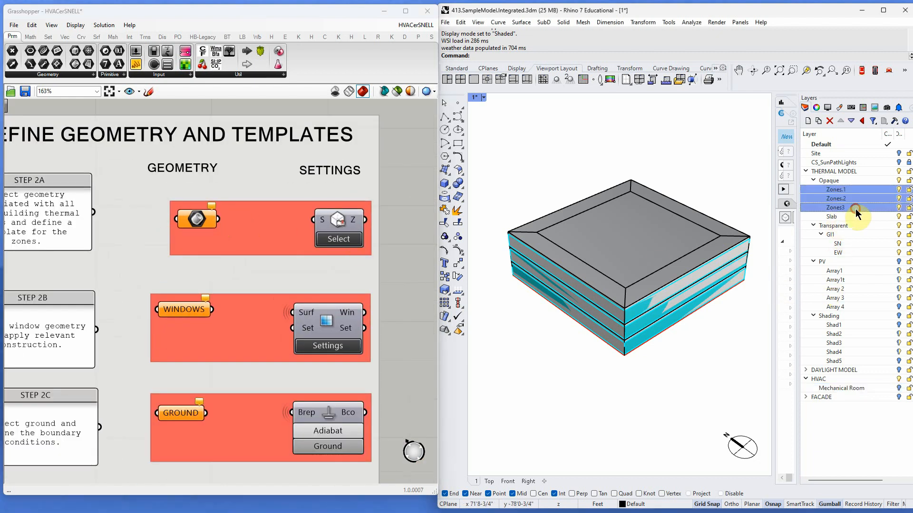
right_click(851, 190)
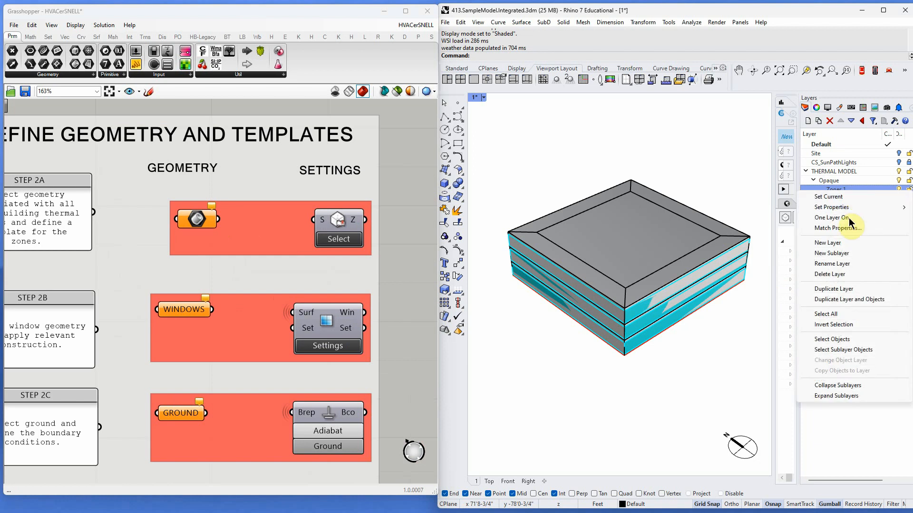
left_click(832, 338)
right_click(197, 222)
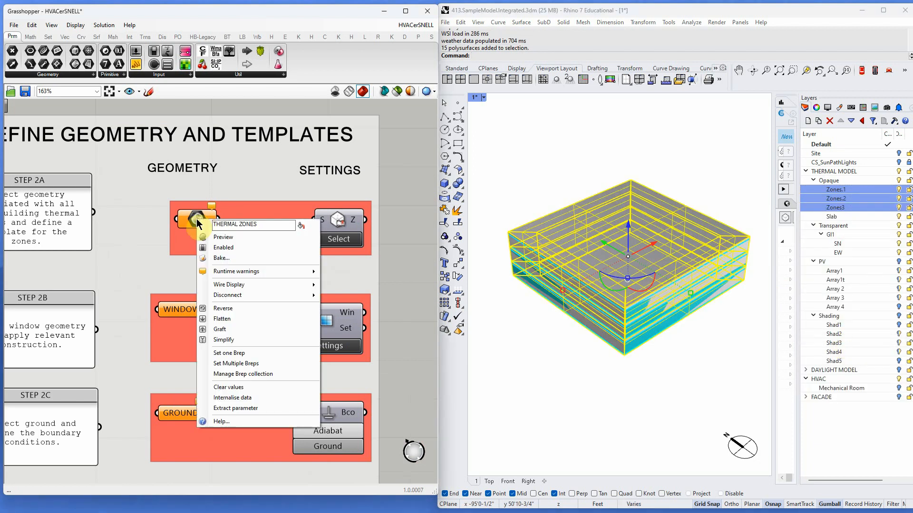
left_click(238, 364)
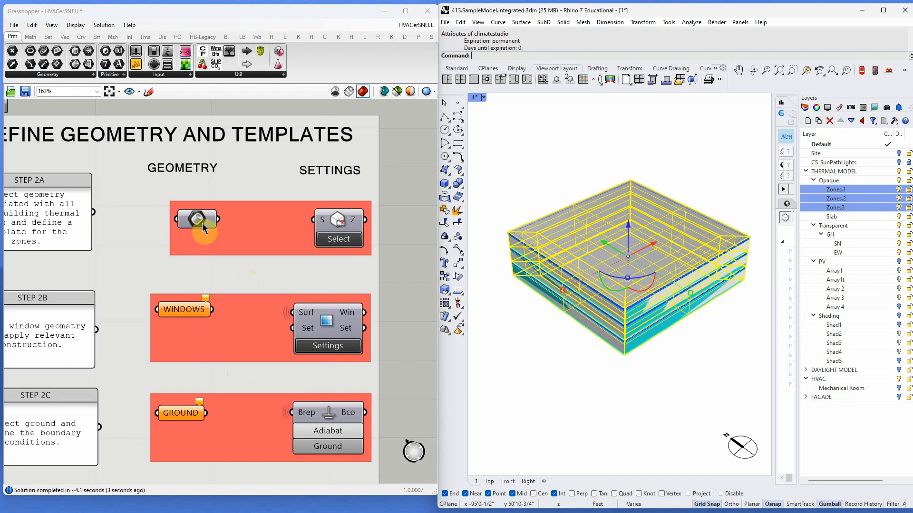
Browse the zone template library and assign the Office template with the MediumOffice use type to the thermal zones
left_click(335, 240)
scroll(578, 327, "down", 15)
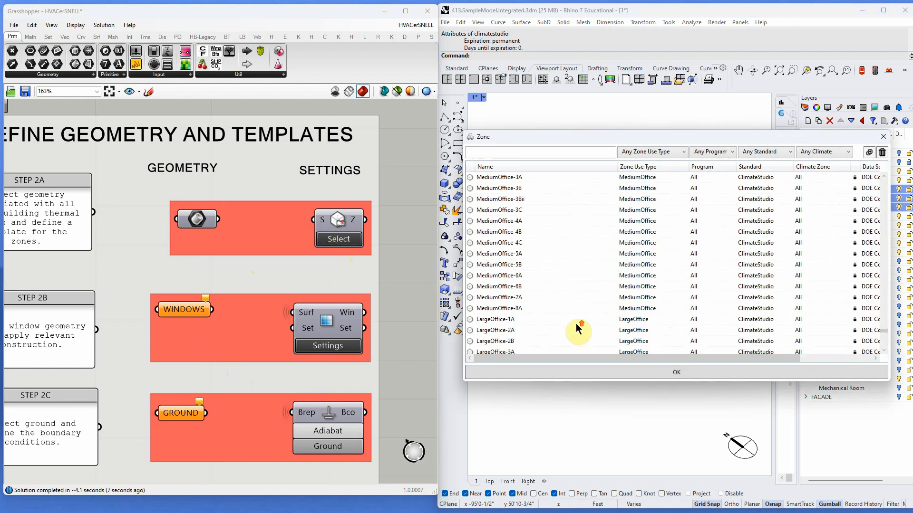
scroll(647, 274, "down", 3)
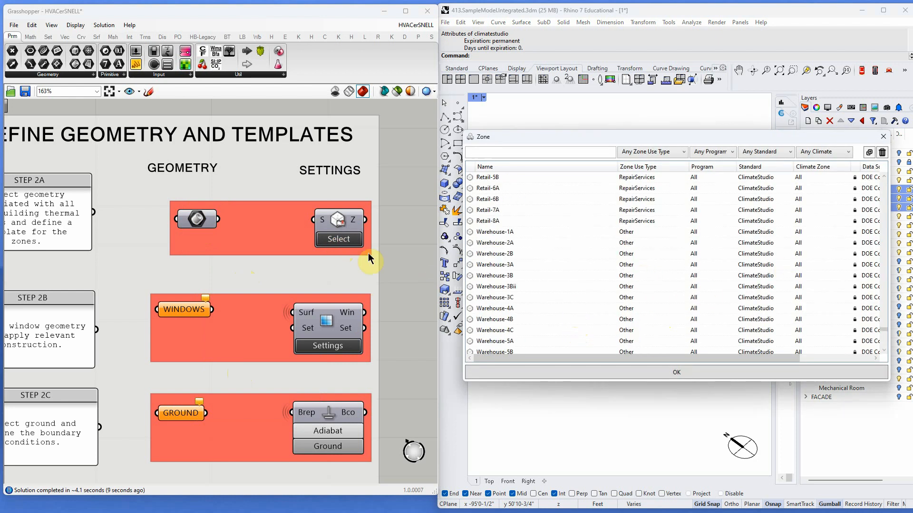
key("ctrl")
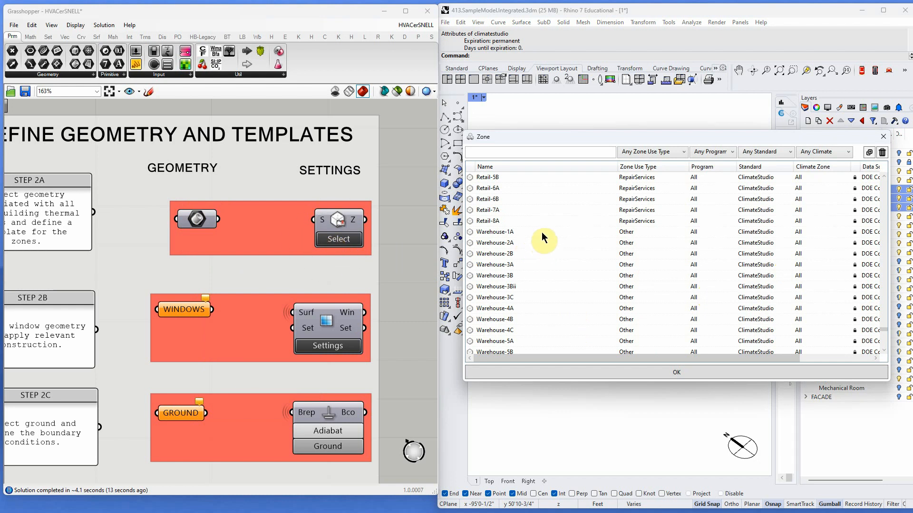
left_click_drag(580, 140, 574, 117)
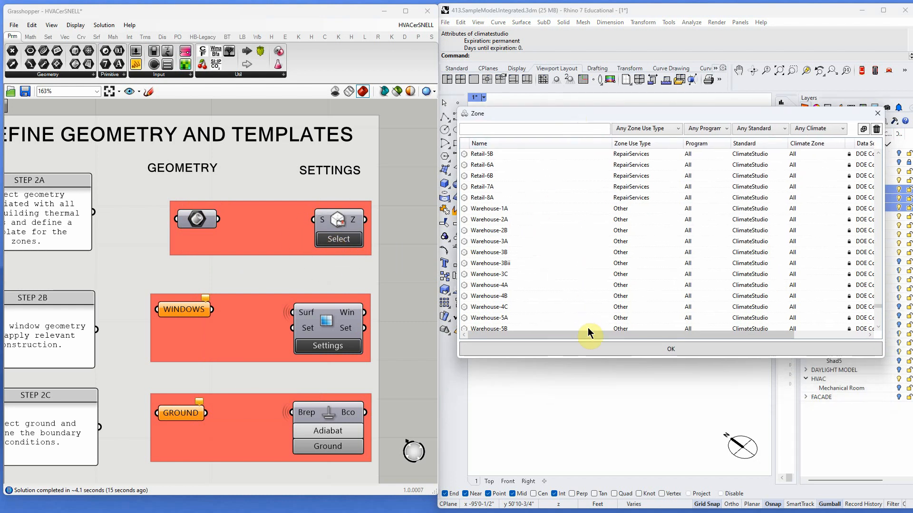
scroll(563, 260, "down", 8)
scroll(560, 264, "down", 5)
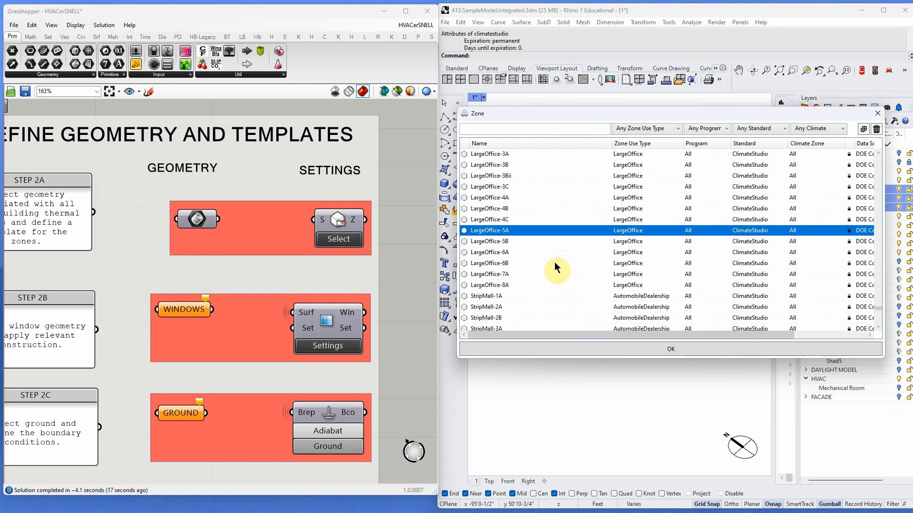
scroll(555, 264, "down", 10)
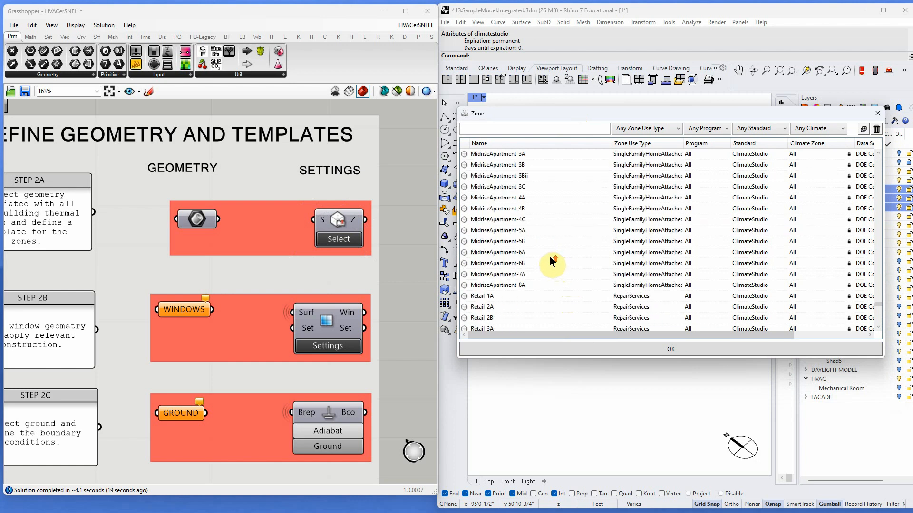
left_click_drag(878, 304, 877, 153)
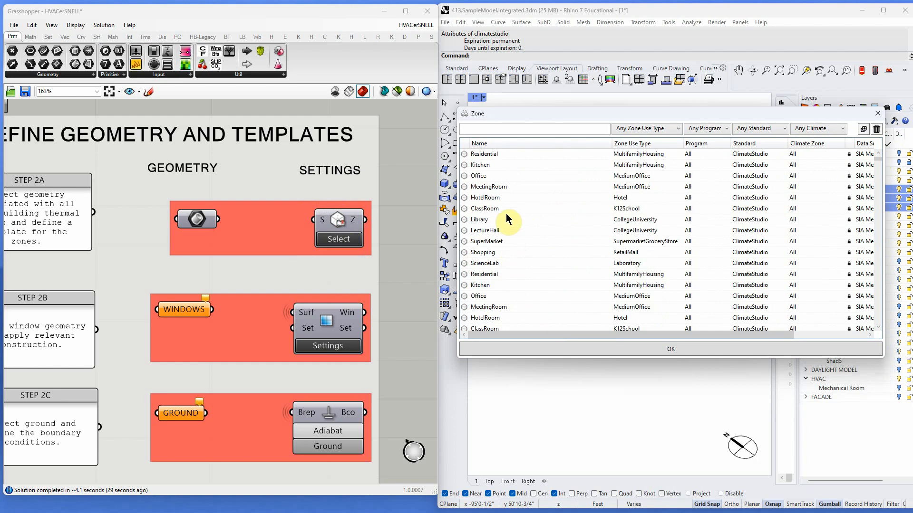
left_click(485, 176)
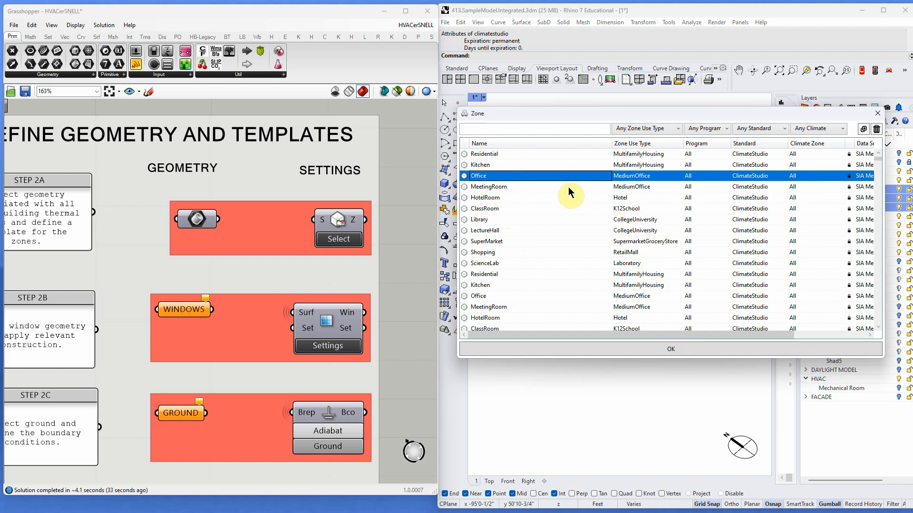
left_click(656, 351)
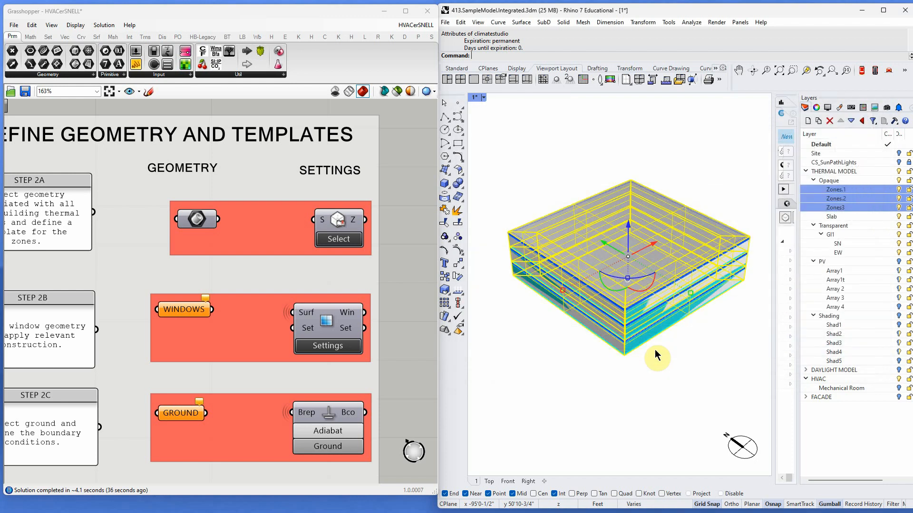
Select all objects on layers SN and EW and assign them as multiple Breps to the WINDOWS parameter
left_click(695, 383)
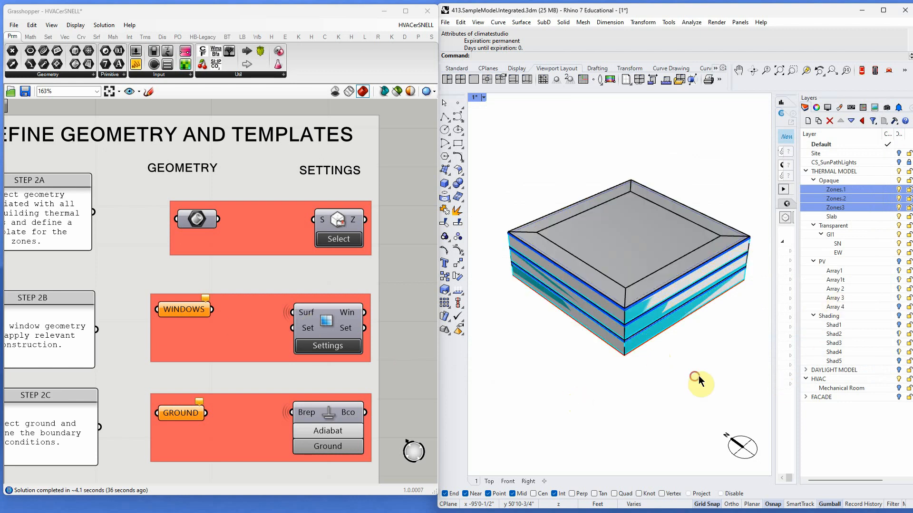
left_click(851, 244)
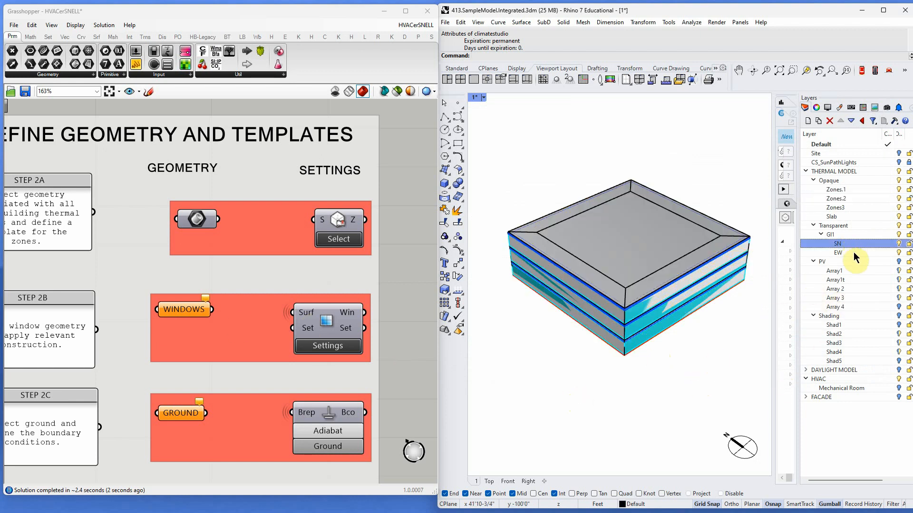
left_click(853, 252, "ctrl")
right_click(853, 248)
left_click(823, 393)
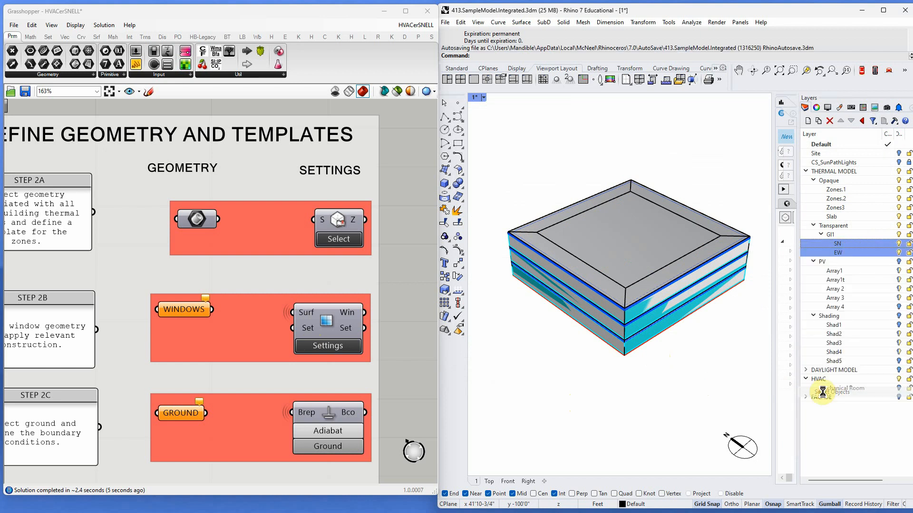
right_click(185, 312)
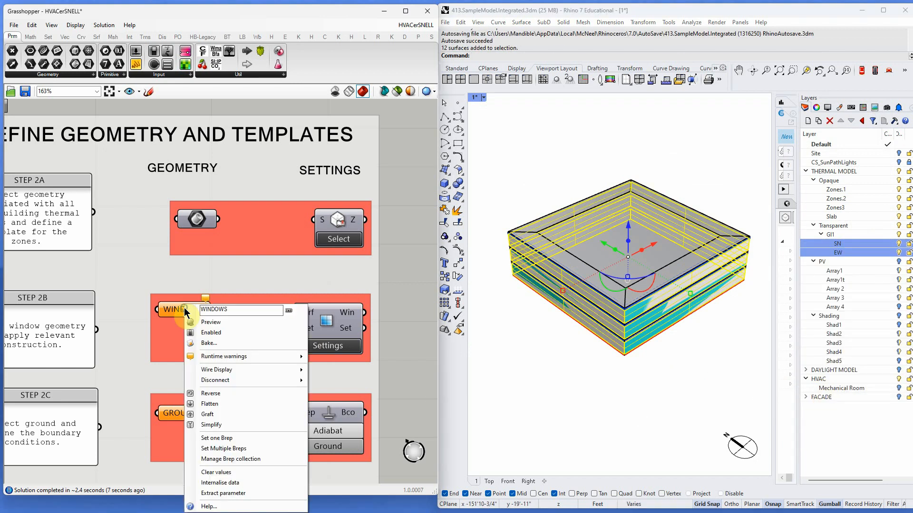
left_click(224, 449)
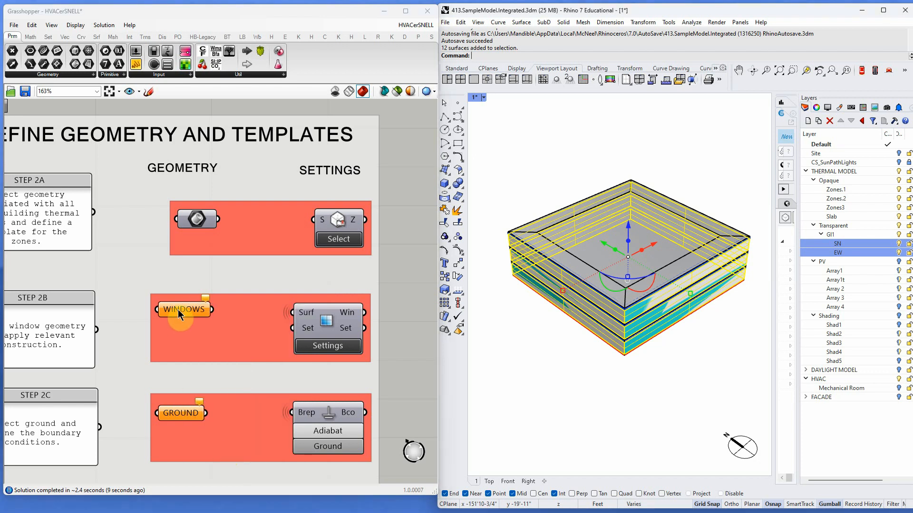
Review the glazing material and shading system in the window settings and accept them as they are
left_click(324, 327)
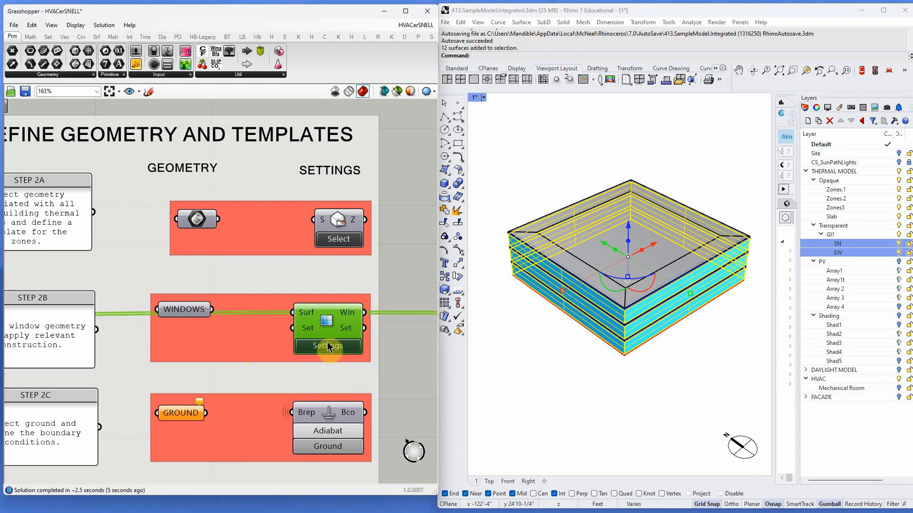
left_click(328, 342)
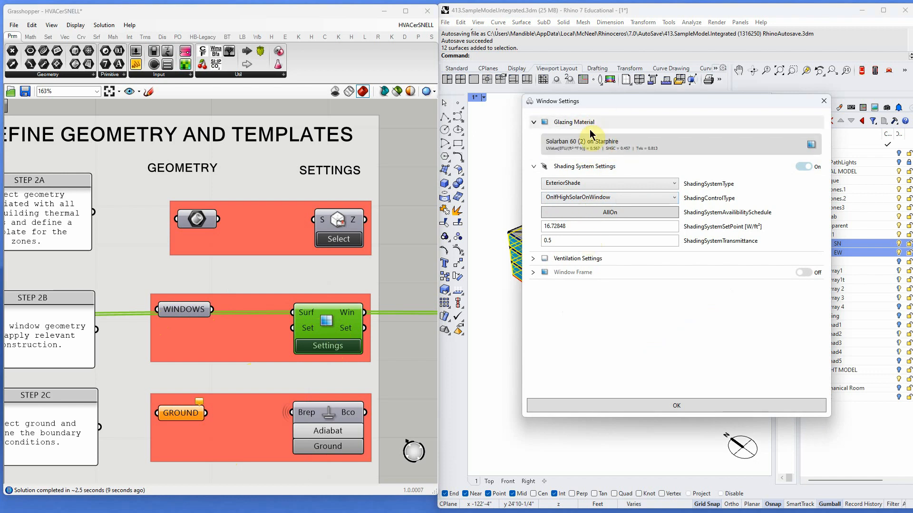
left_click_drag(594, 102, 567, 102)
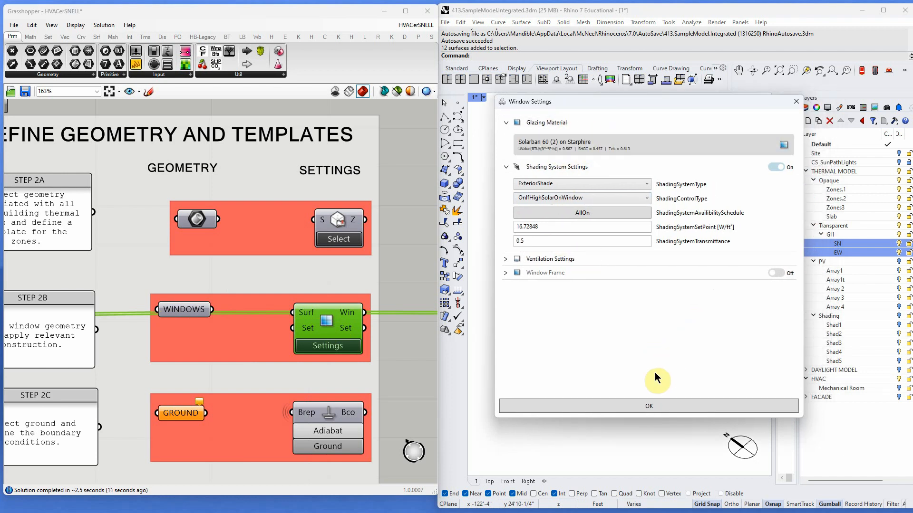
left_click(659, 410)
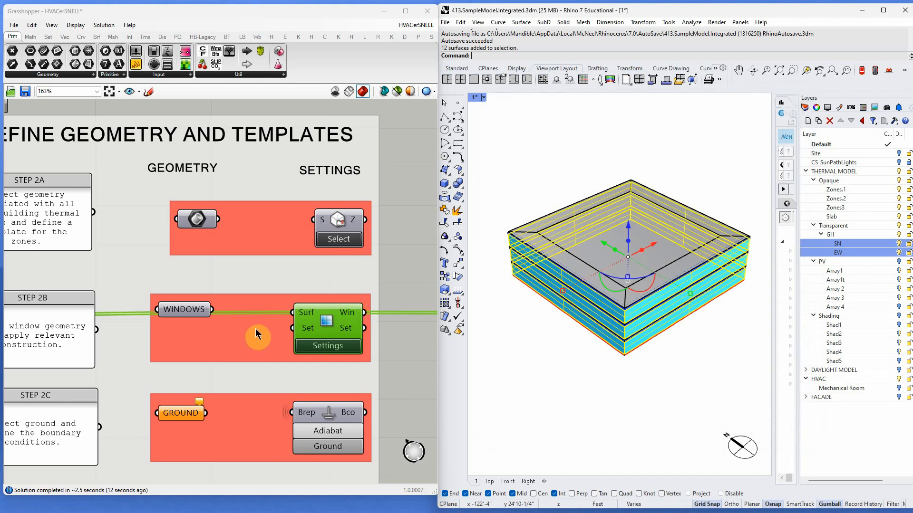
Select the surface on the building's underside, assign it as one Brep to the GROUND parameter, and apply the Ground boundary condition
scroll(266, 327, "down", 3)
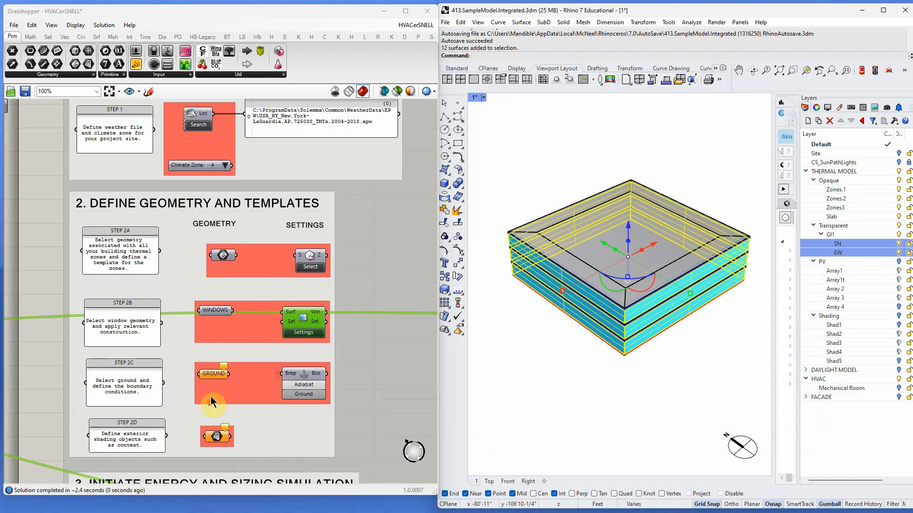
scroll(232, 386, "up", 2)
left_click(492, 380)
right_click_drag(590, 380, 595, 324)
left_click(617, 303)
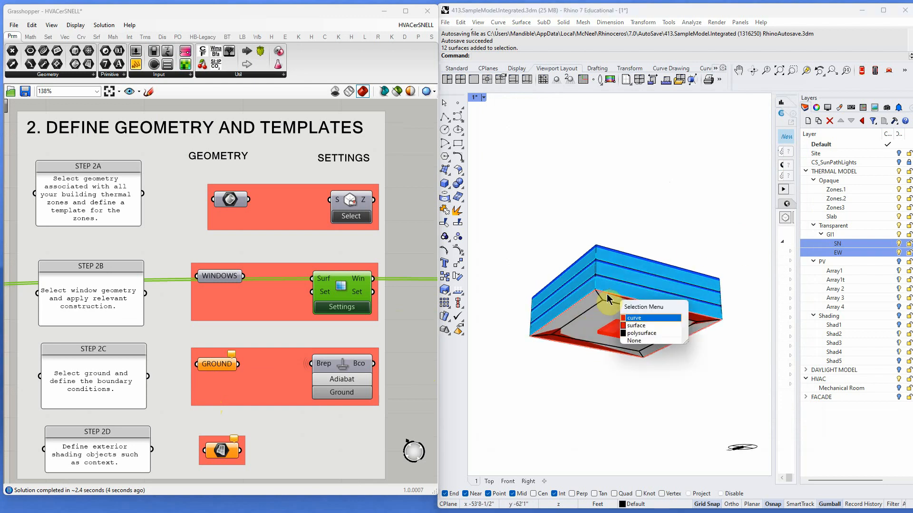
left_click(639, 326)
right_click_drag(598, 366, 593, 411)
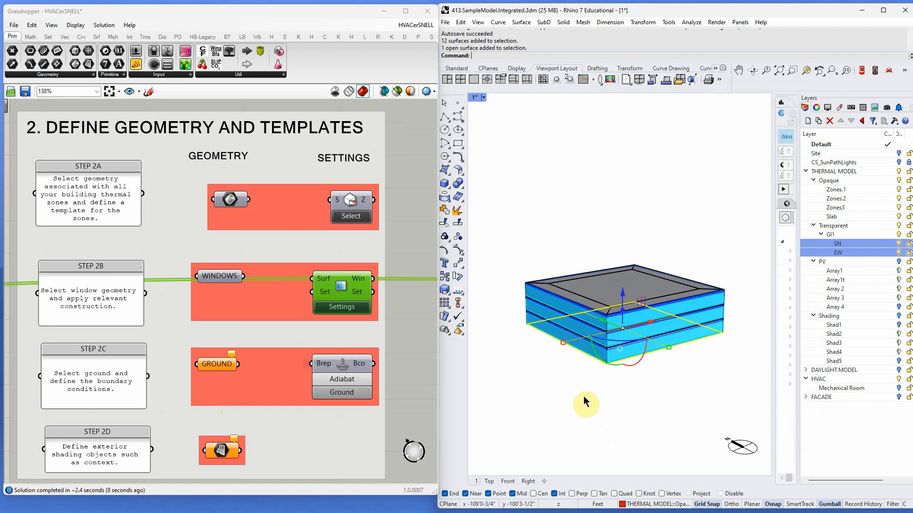
right_click_drag(625, 414, 678, 387)
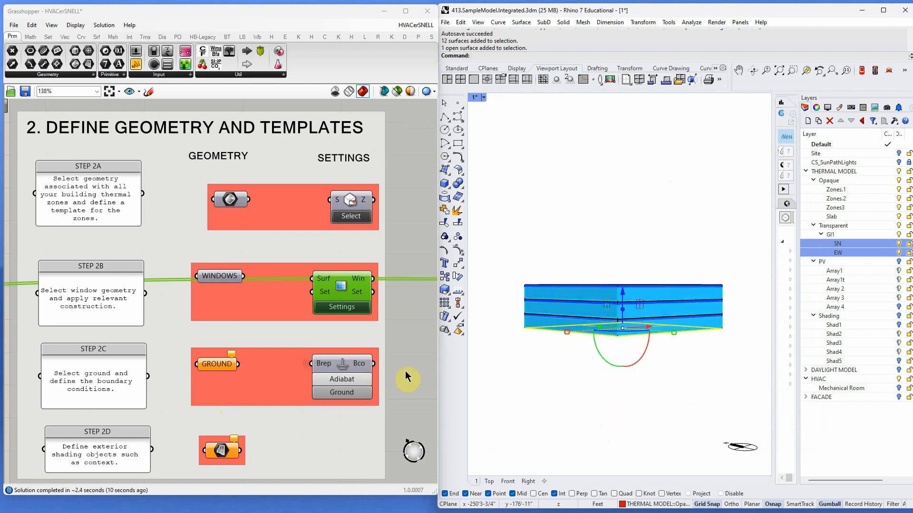
right_click(232, 358)
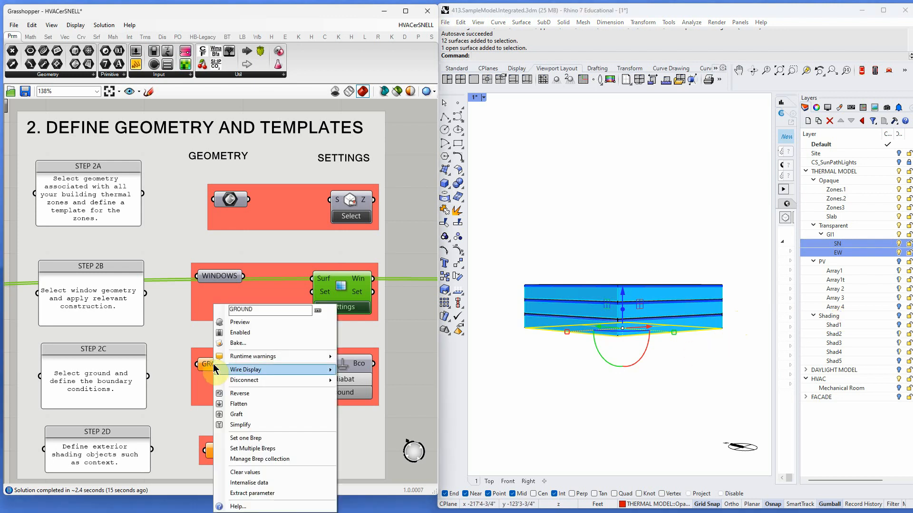
left_click(252, 438)
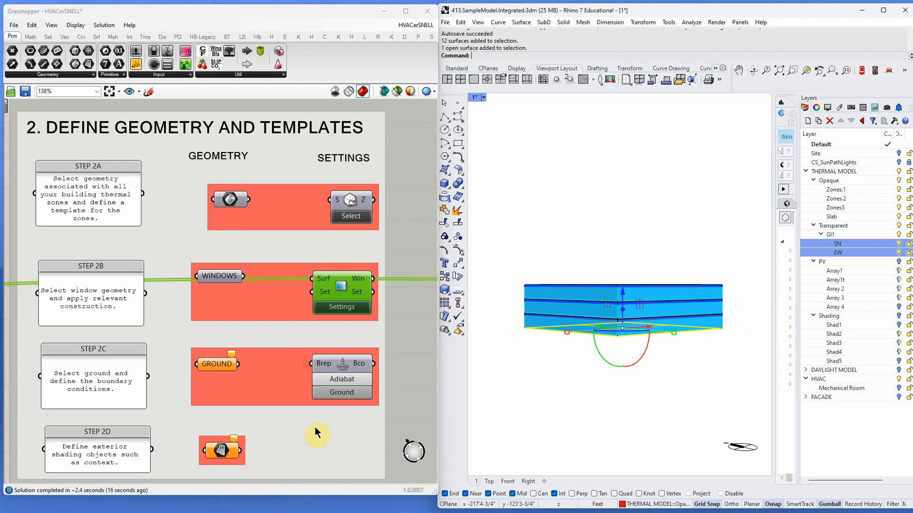
left_click(343, 392)
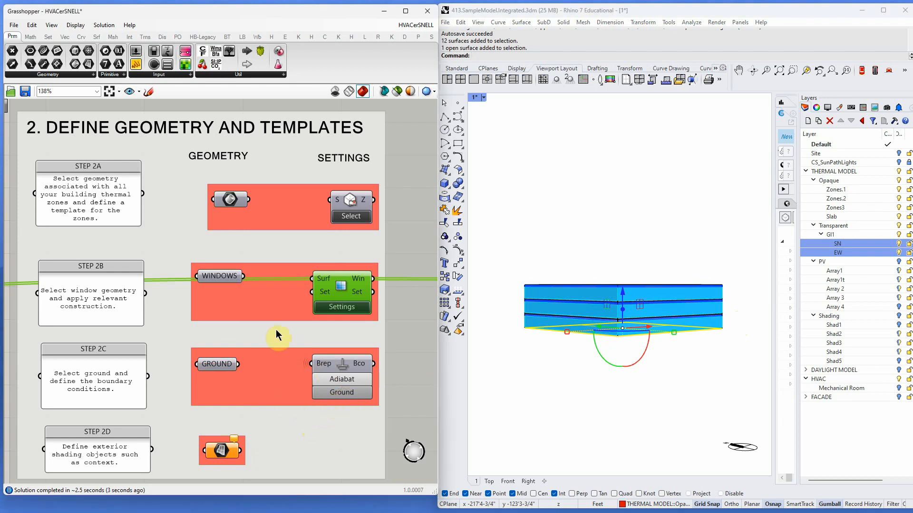
scroll(284, 319, "down", 2)
scroll(243, 407, "up", 4)
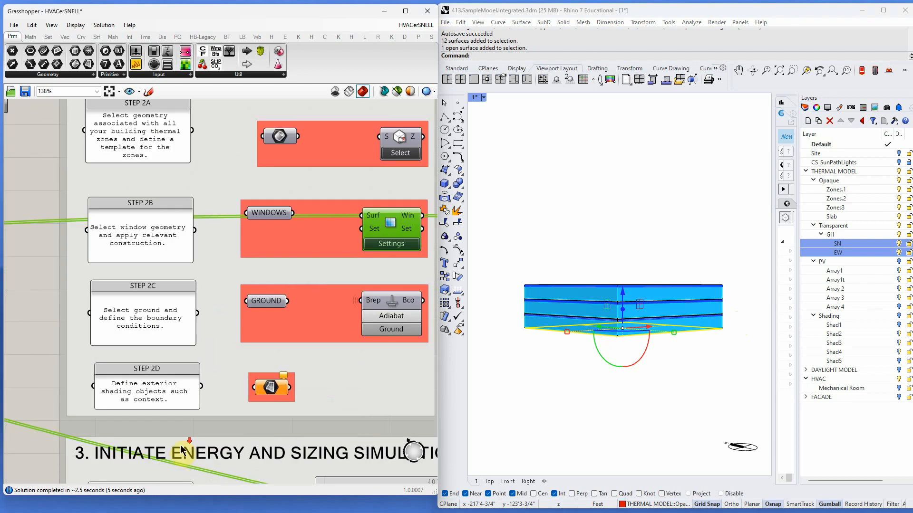
right_click_drag(546, 228, 546, 265)
scroll(546, 265, "down", 2)
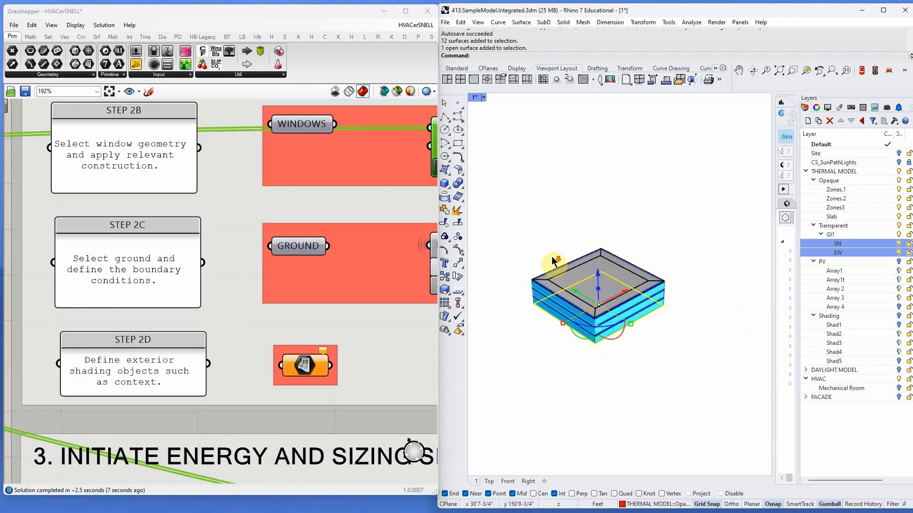
right_click_drag(697, 241, 699, 243)
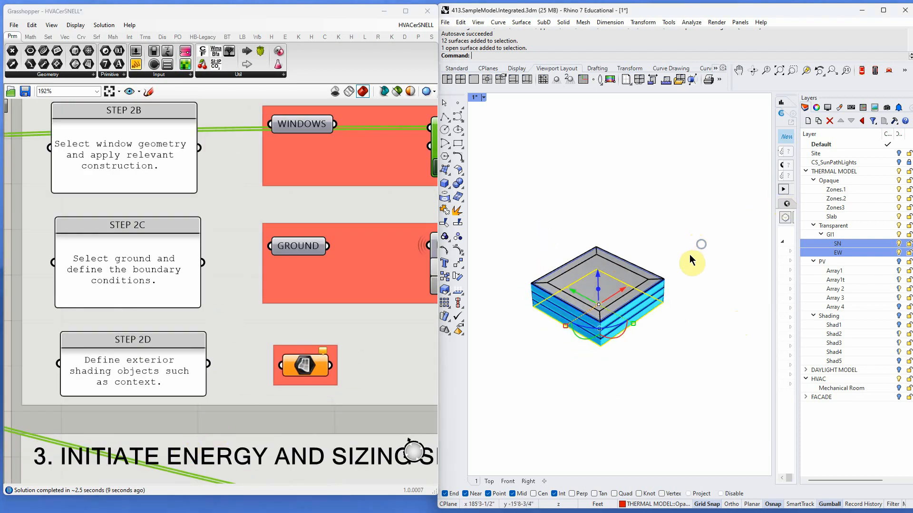
right_click_drag(707, 354, 668, 349)
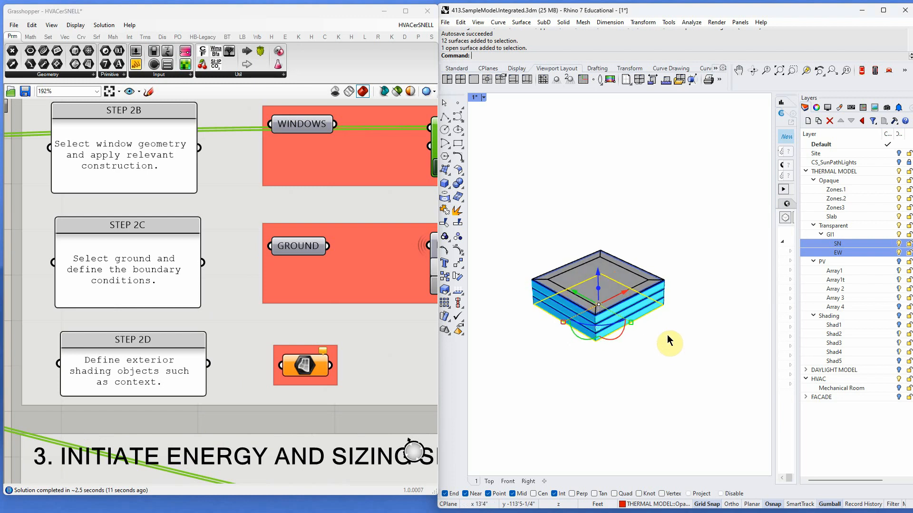
left_click(457, 185)
left_click(624, 400)
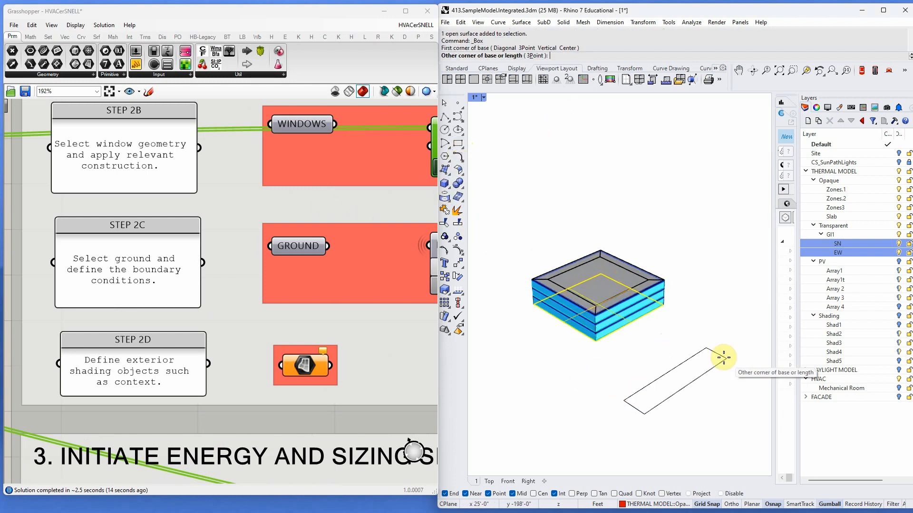
left_click(758, 361)
key("Escape")
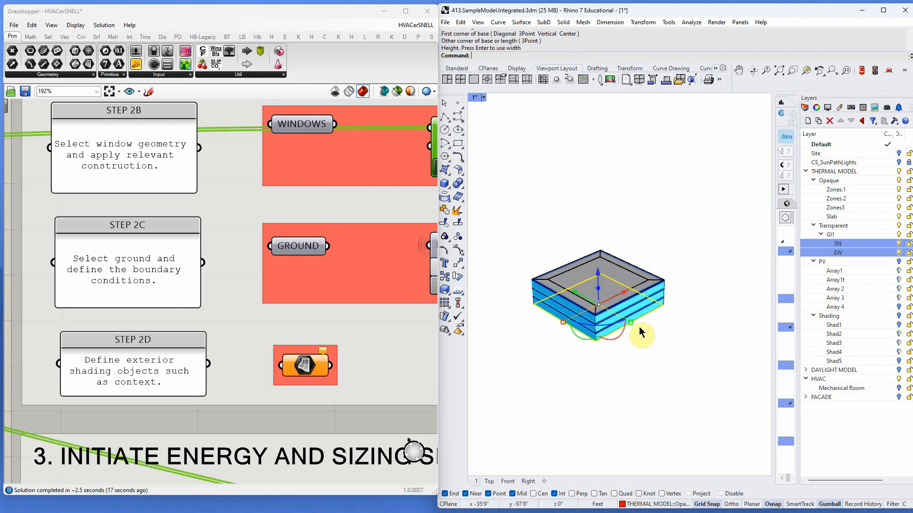
left_click(483, 97)
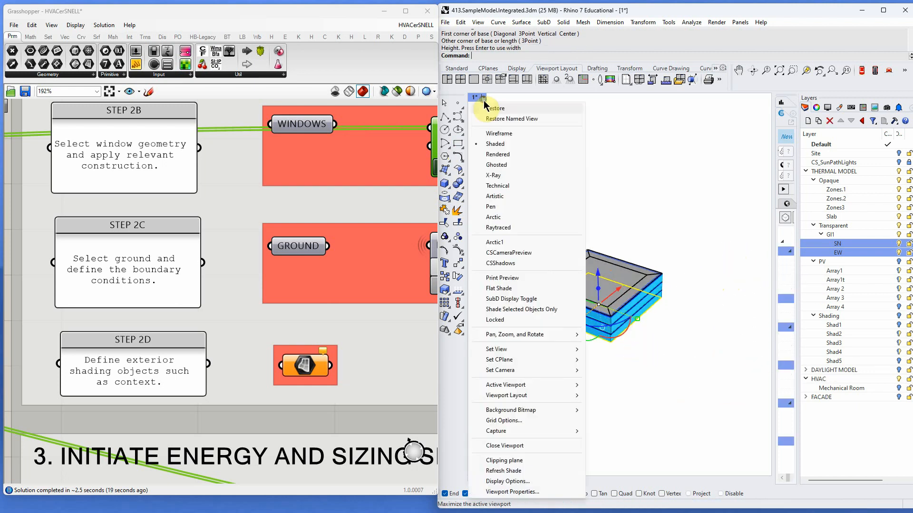
left_click(618, 229)
Draw a freehand solid box beside the sample building with the Box command, as a neighbouring context building
scroll(630, 233, "down", 8)
right_click_drag(641, 274, 610, 275)
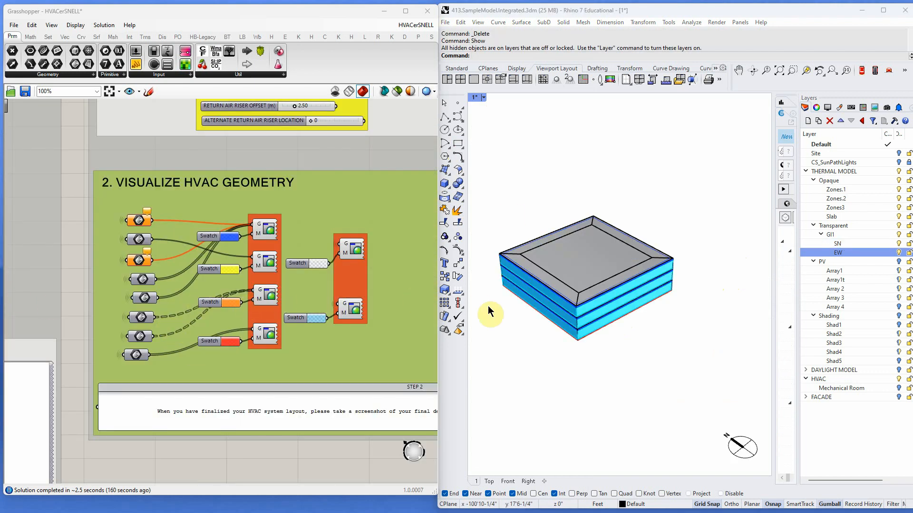
scroll(579, 367, "down", 3)
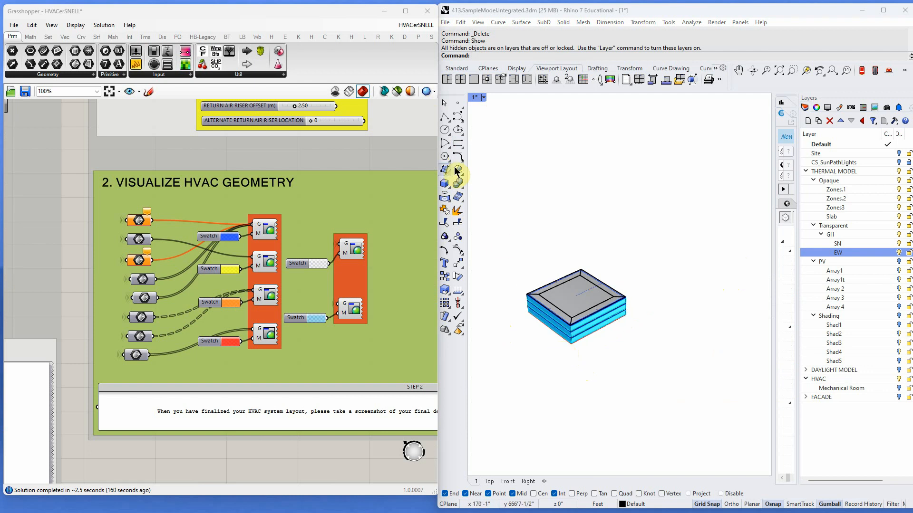
left_click(446, 185)
left_click(571, 400)
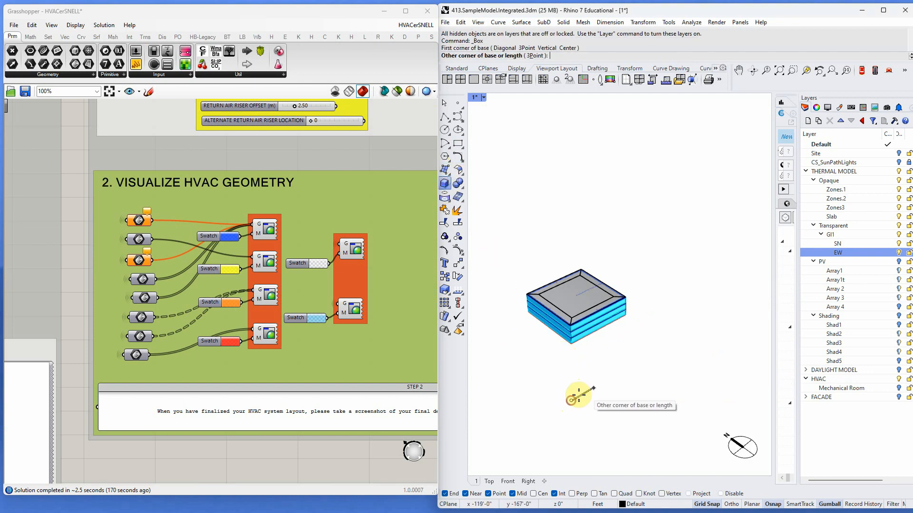
left_click(714, 357)
left_click(717, 303)
right_click_drag(515, 389, 617, 364)
Select the context box and explode it into separate surfaces
left_click(677, 332)
right_click_drag(658, 387, 680, 392)
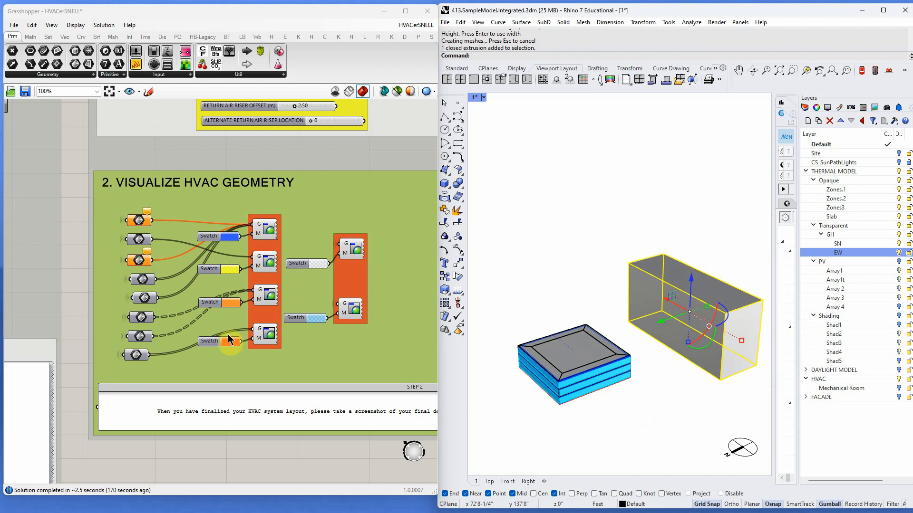
left_click(659, 418)
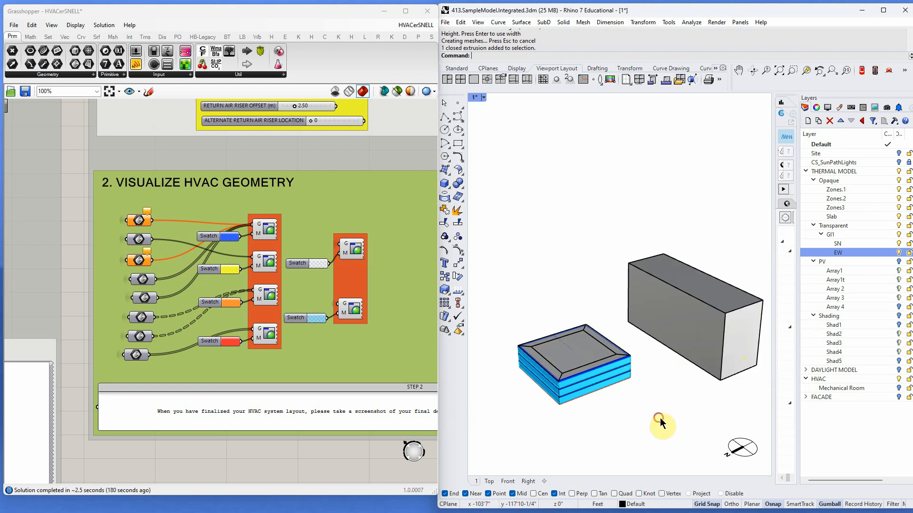
left_click(685, 342)
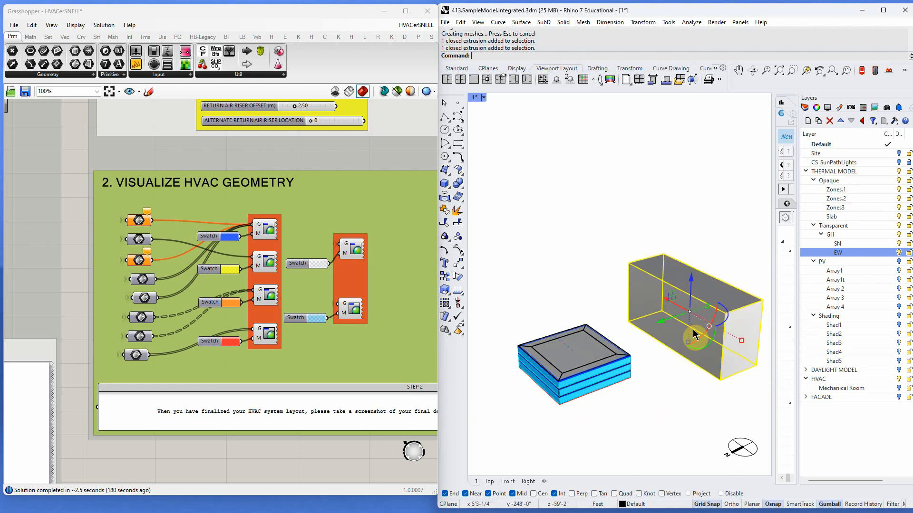
type("Explode")
key("Return")
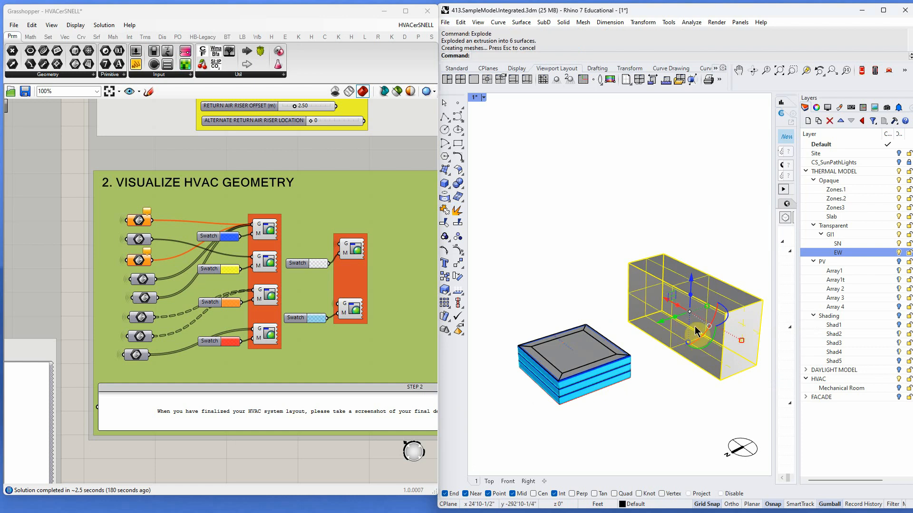
Select the context box's long vertical face that faces the building, assign it as one Surface to the SHADING parameter, and deselect it
left_click(562, 249)
left_click(652, 328)
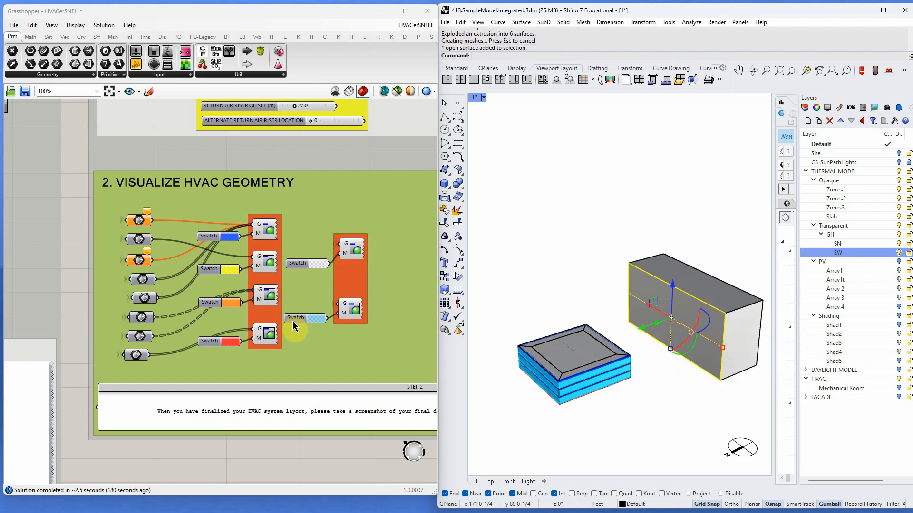
scroll(319, 344, "down", 5)
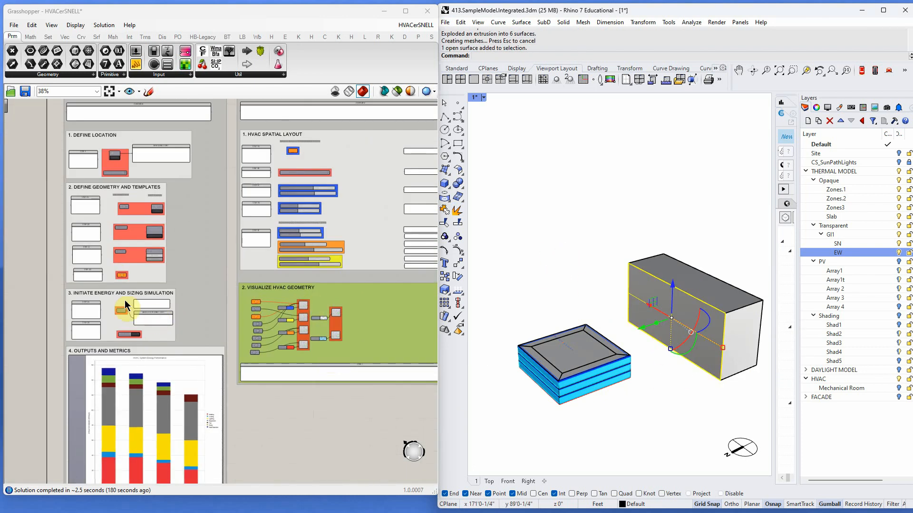
scroll(156, 315, "up", 5)
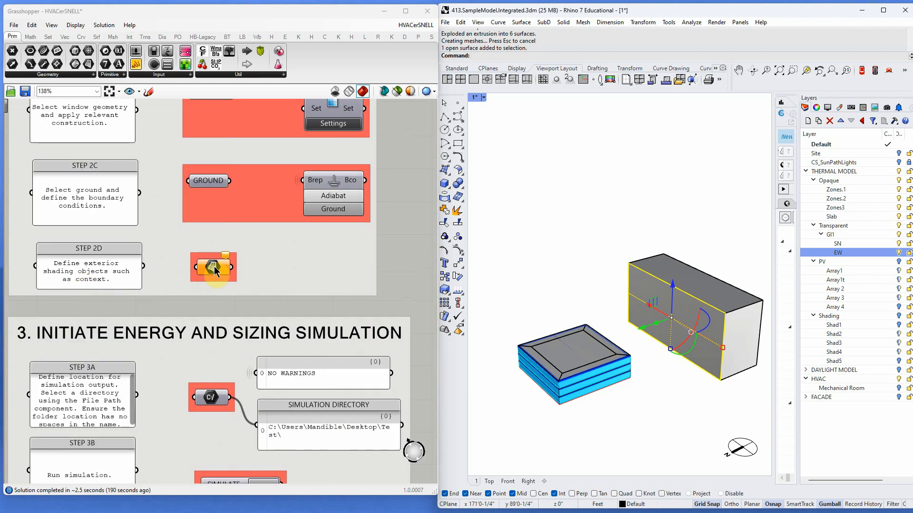
right_click(214, 269)
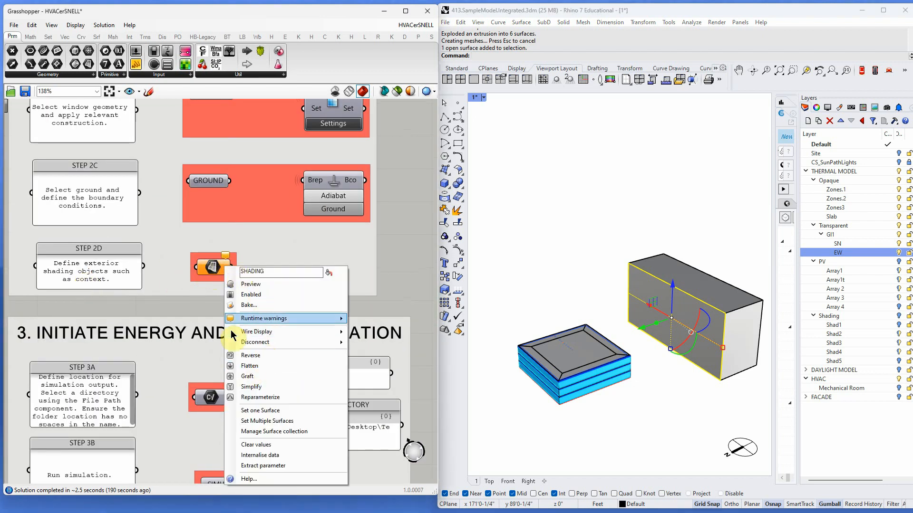
left_click(261, 410)
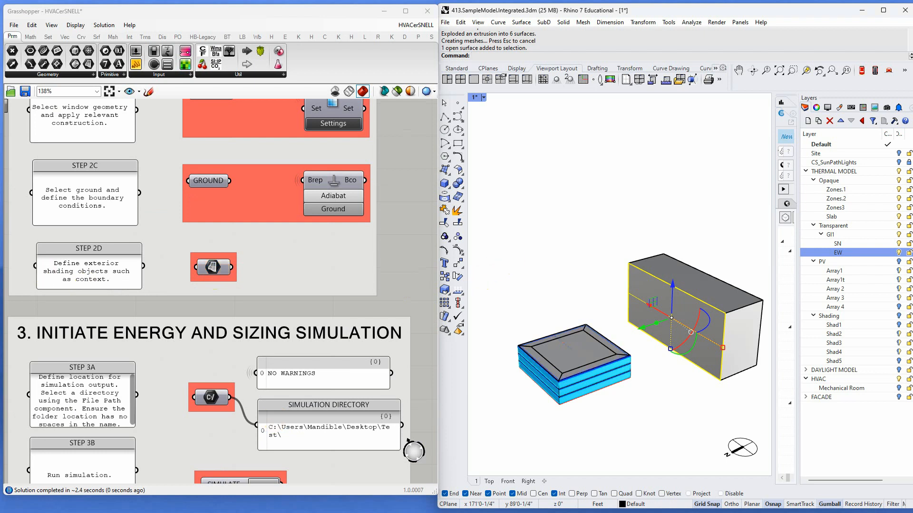
mouse_move(534, 279)
right_mouse_down()
mouse_move(556, 259)
mouse_move(542, 261)
mouse_move(594, 257)
mouse_move(582, 256)
mouse_move(562, 302)
mouse_move(558, 295)
right_mouse_up()
scroll(581, 256, "down", 5)
left_click(577, 328)
mouse_move(578, 333)
right_mouse_down()
mouse_move(577, 305)
mouse_move(565, 327)
right_mouse_up()
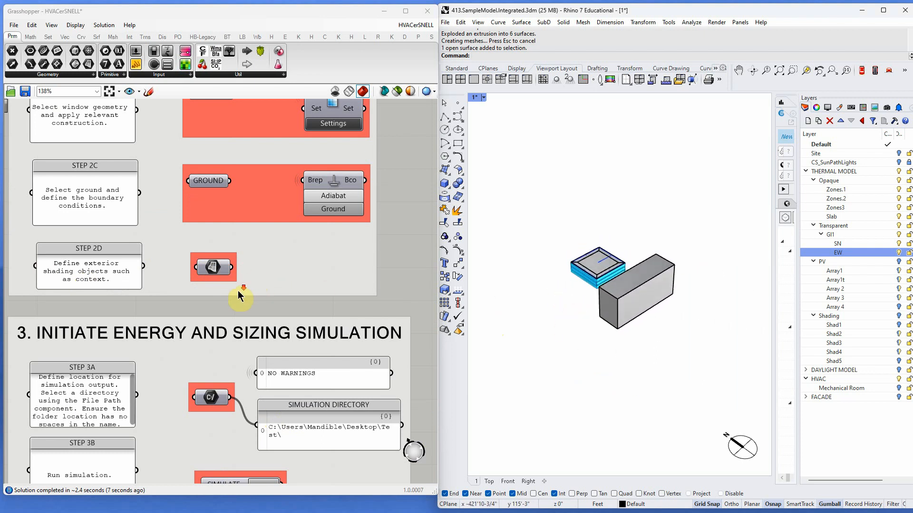
Review the thermal zones, windows, ground and shading definitions along with the simulation section of the script
scroll(240, 292, "down", 3)
scroll(212, 417, "up", 3)
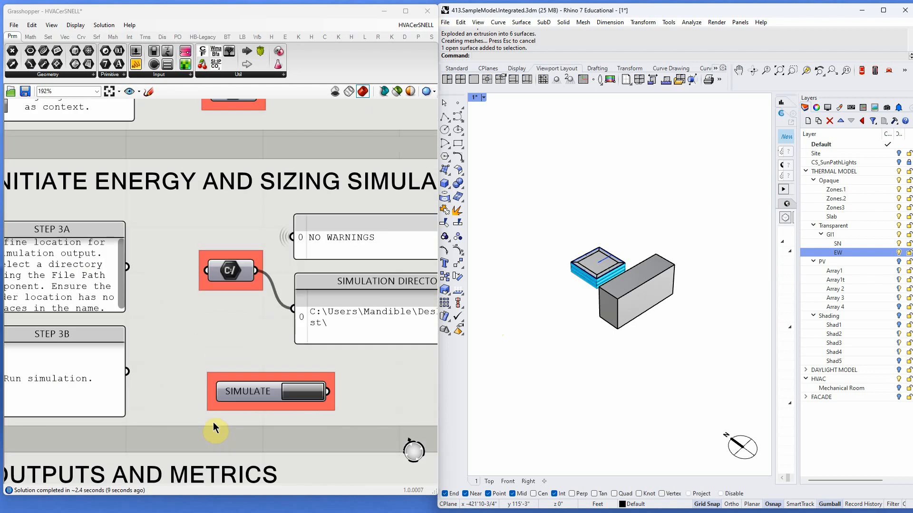
scroll(192, 346, "down", 2)
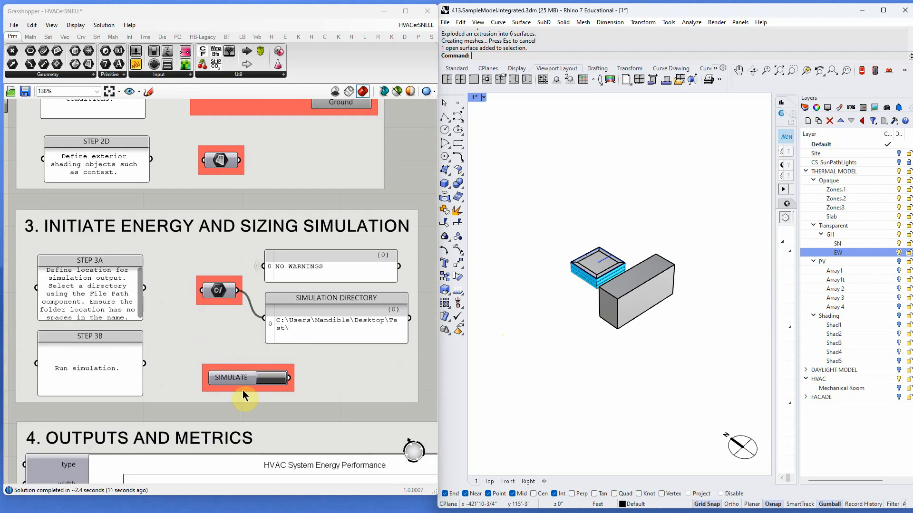
scroll(198, 333, "down", 4)
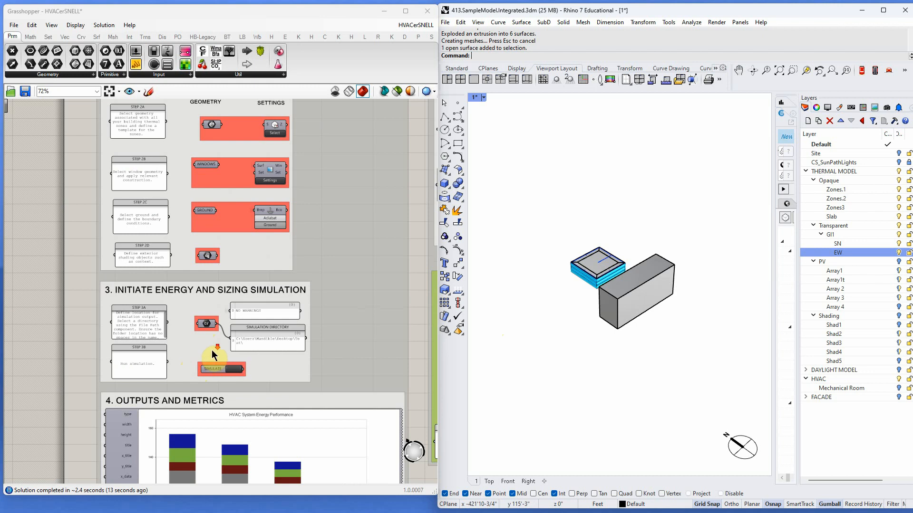
scroll(211, 143, "up", 6)
mouse_move(215, 164)
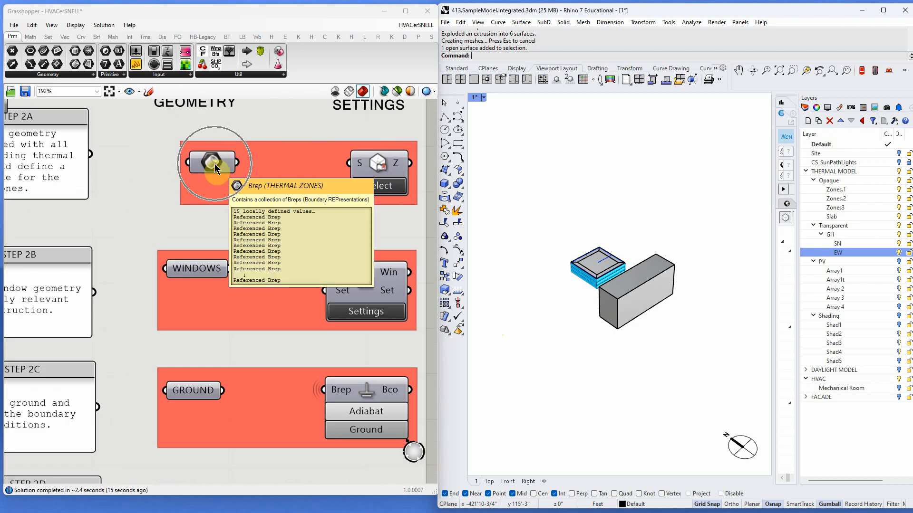
scroll(195, 273, "down", 3)
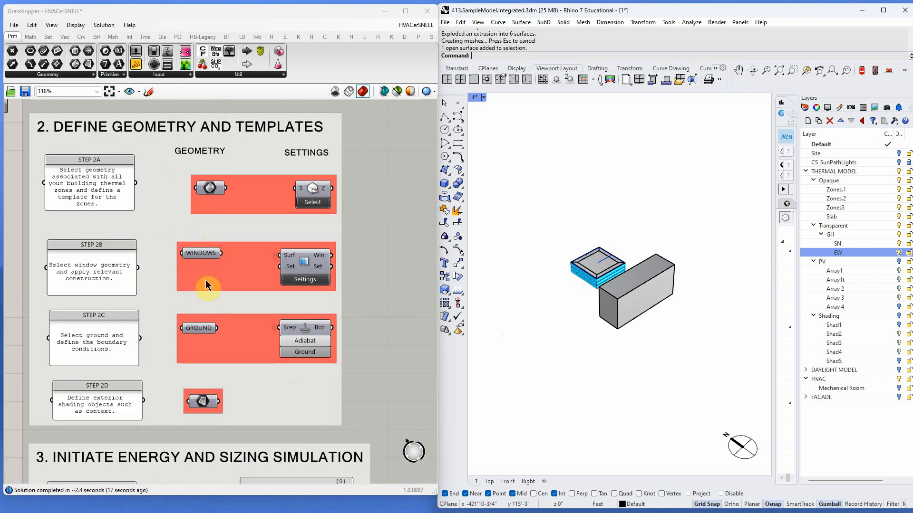
scroll(198, 254, "down", 1)
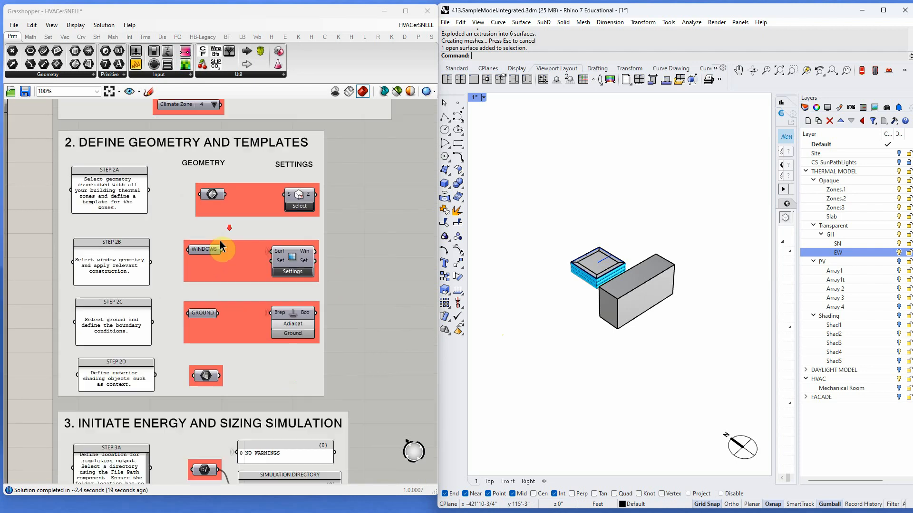
scroll(190, 377, "up", 3)
scroll(312, 329, "down", 2)
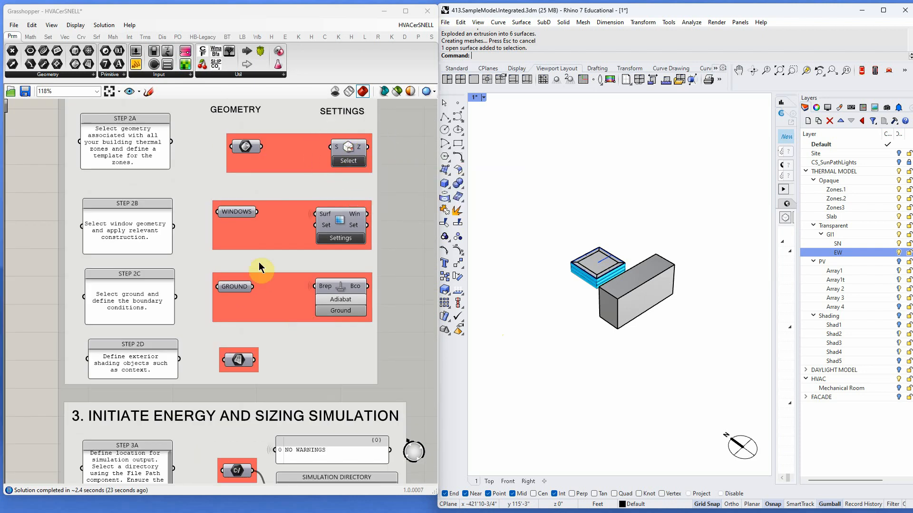
scroll(258, 266, "down", 3)
scroll(243, 351, "up", 3)
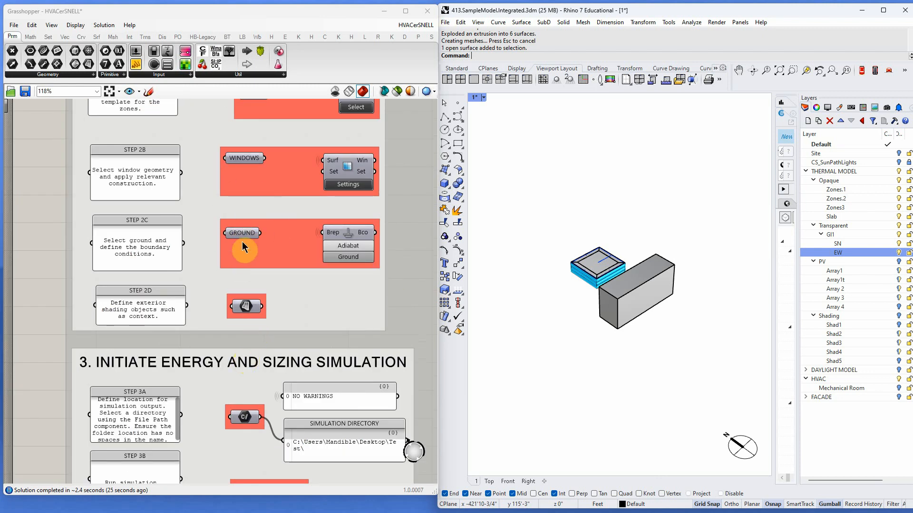
scroll(277, 295, "down", 3)
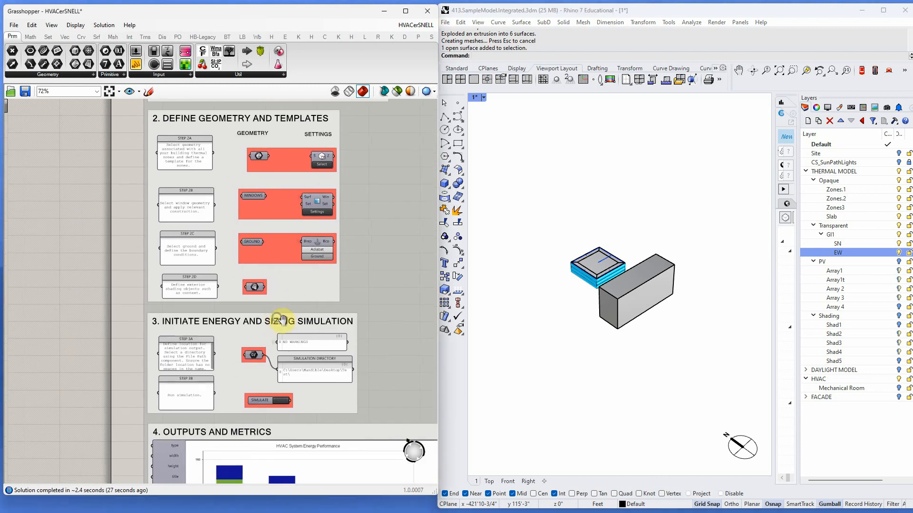
Check the simulation directory path and run the energy and sizing simulation
scroll(252, 380, "up", 1)
scroll(252, 381, "up", 5)
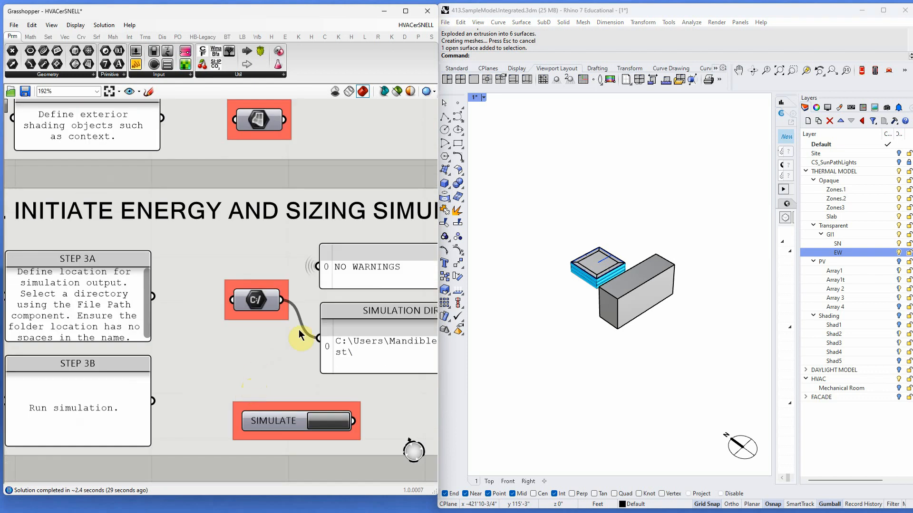
scroll(235, 298, "down", 2)
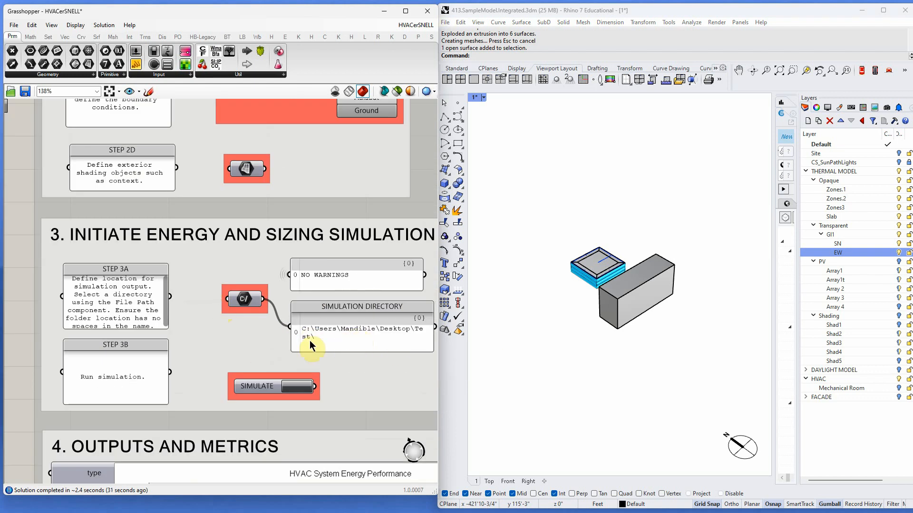
scroll(266, 316, "down", 2)
scroll(256, 383, "up", 2)
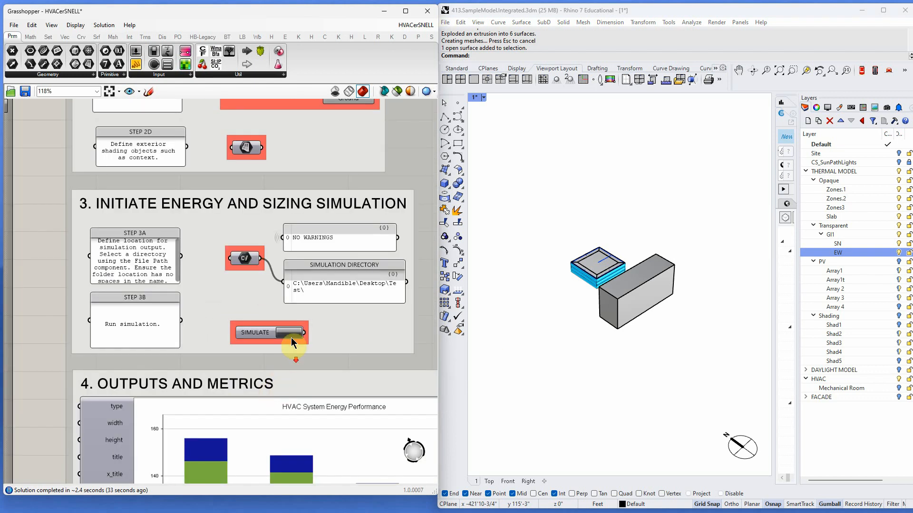
scroll(228, 315, "down", 4)
scroll(170, 203, "up", 2)
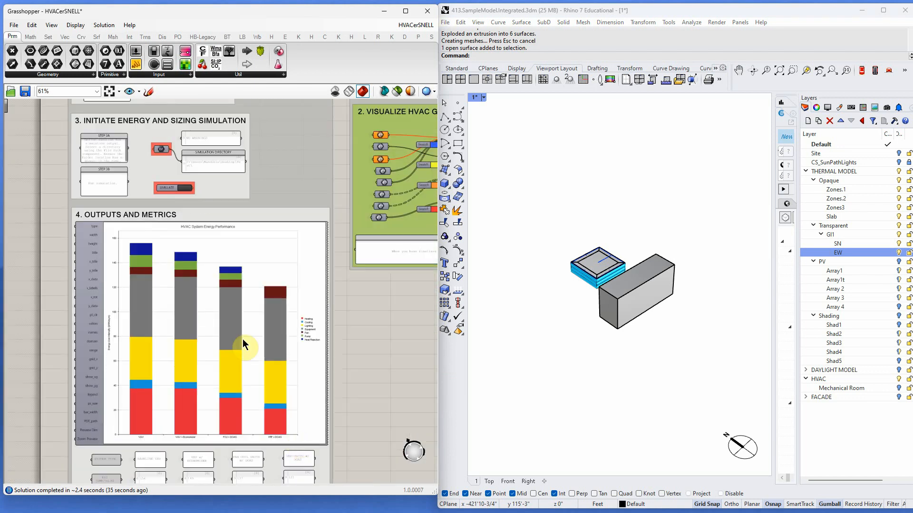
scroll(170, 203, "up", 1)
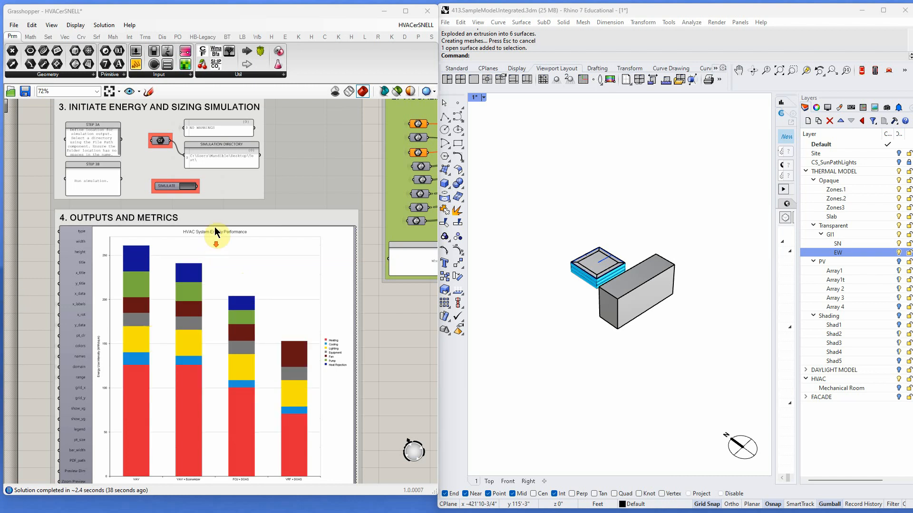
Examine the HVAC System Energy Performance chart, its legend, and the metrics listed for the four system types
scroll(223, 243, "down", 4)
scroll(235, 253, "up", 3)
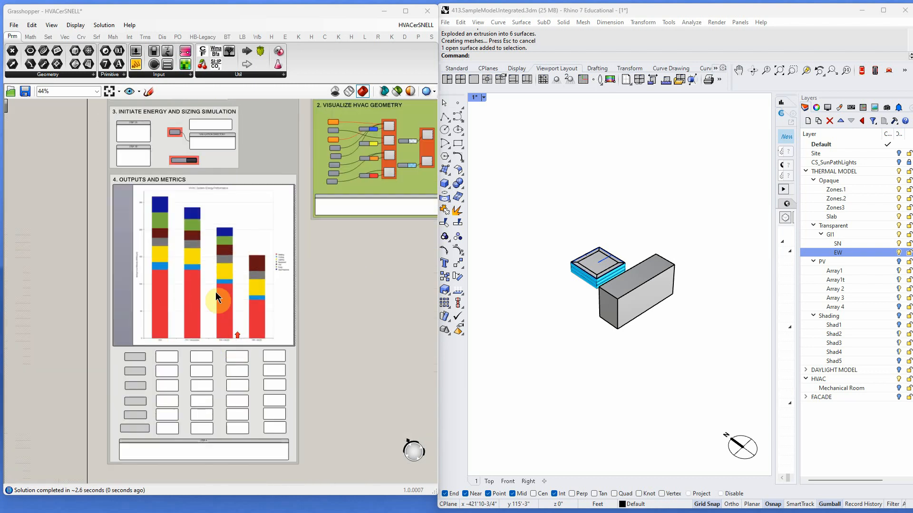
scroll(173, 290, "up", 3)
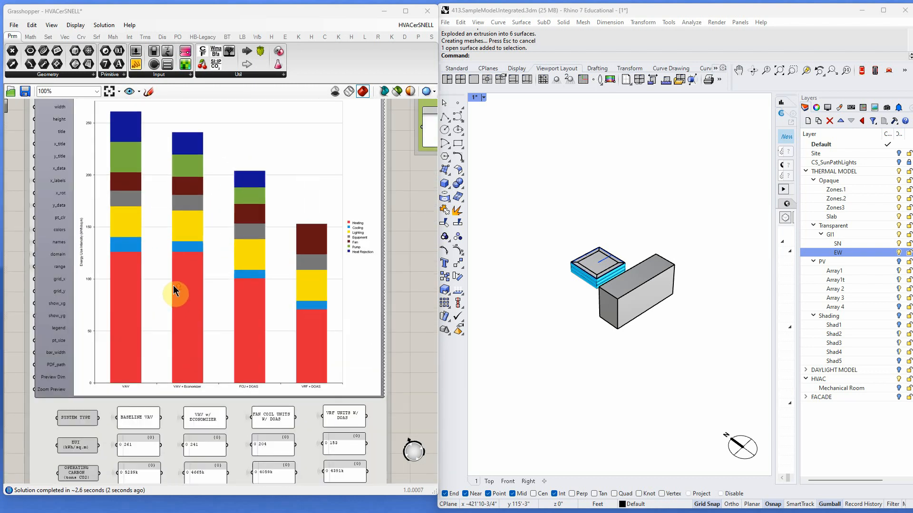
scroll(243, 321, "down", 2)
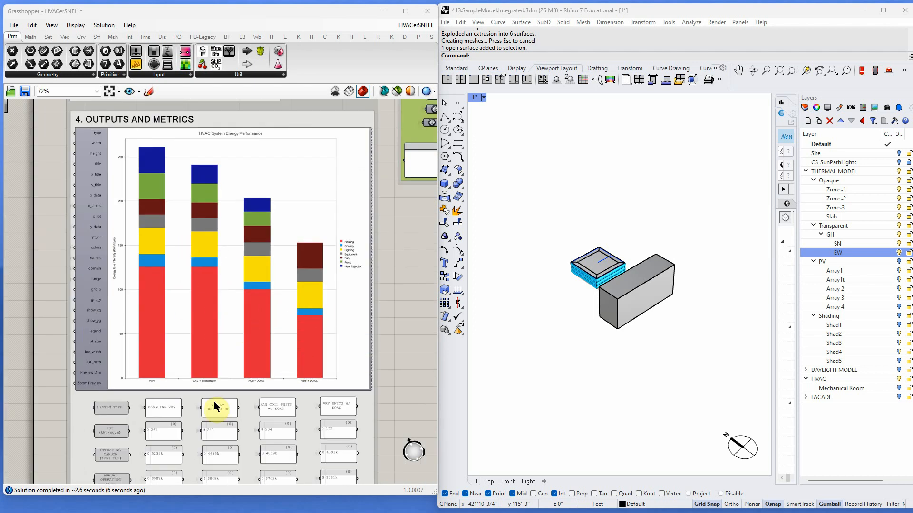
scroll(164, 409, "up", 2)
scroll(164, 410, "up", 1)
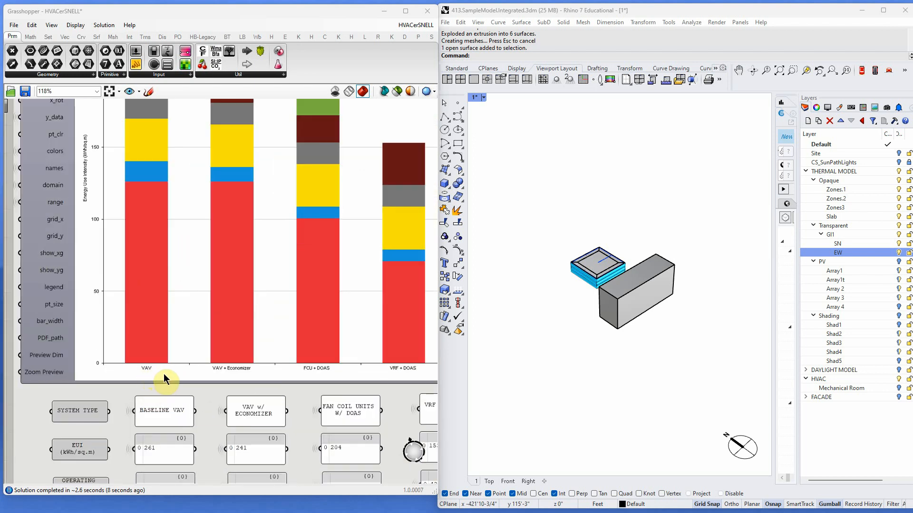
scroll(155, 375, "down", 1)
scroll(242, 322, "down", 1)
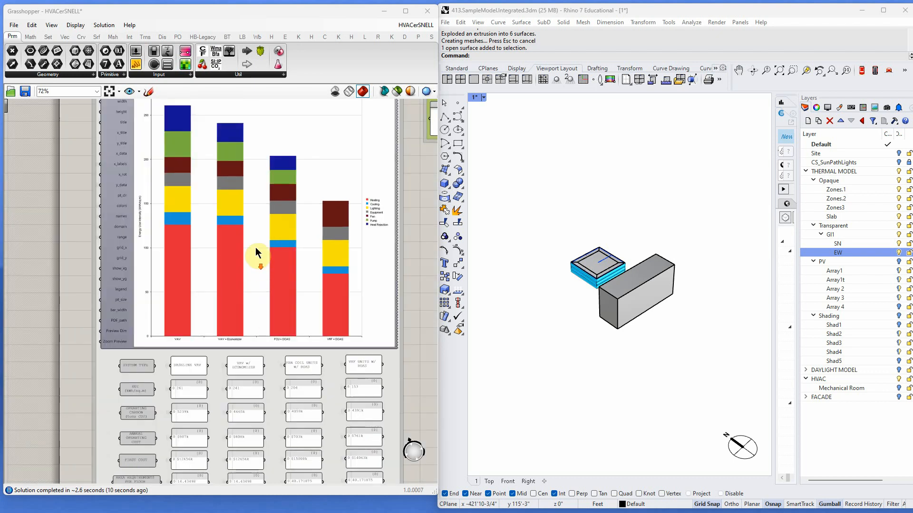
scroll(252, 256, "down", 1)
scroll(354, 218, "up", 2)
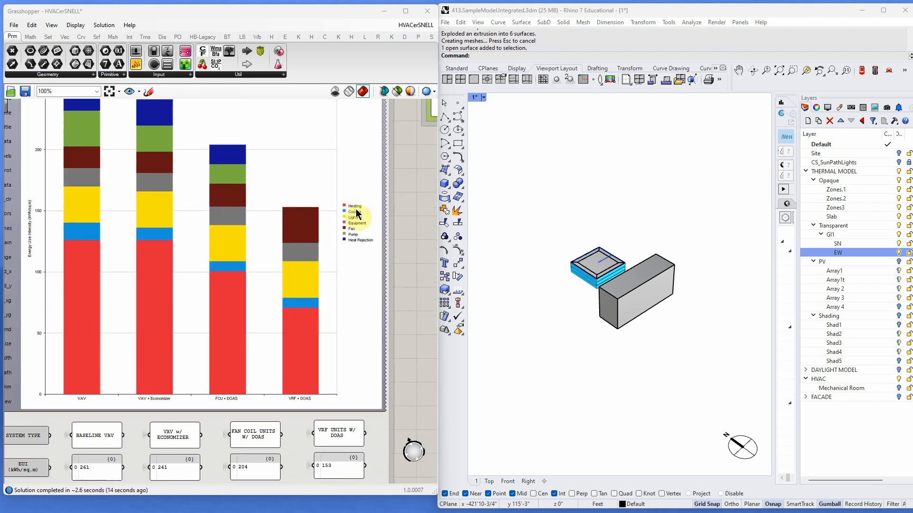
scroll(354, 252, "down", 2)
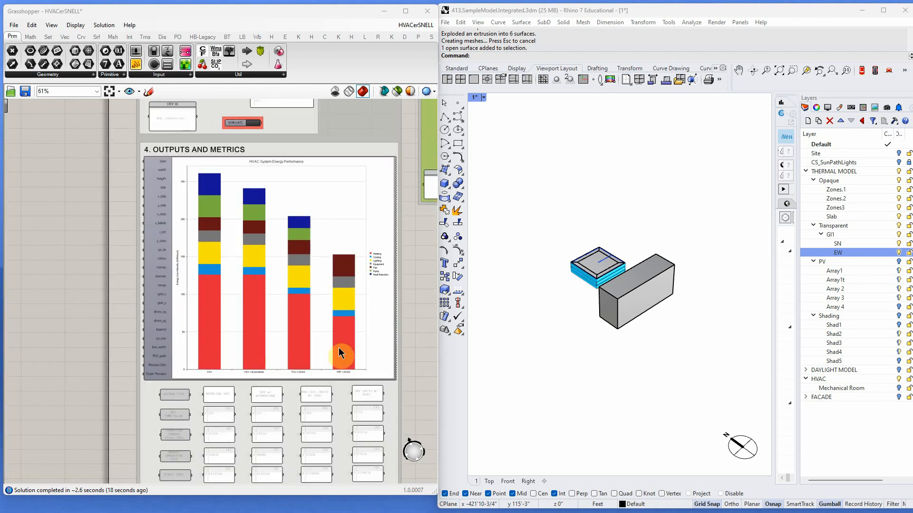
scroll(358, 323, "up", 1)
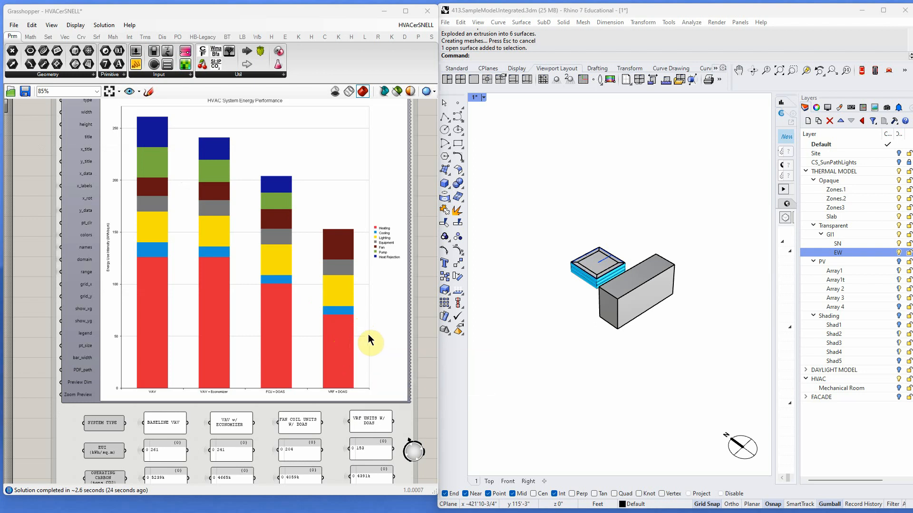
Examine the metrics table for the four HVAC system types and the Step 4 system selection question
scroll(358, 277, "down", 4)
scroll(335, 440, "up", 2)
scroll(334, 444, "up", 1)
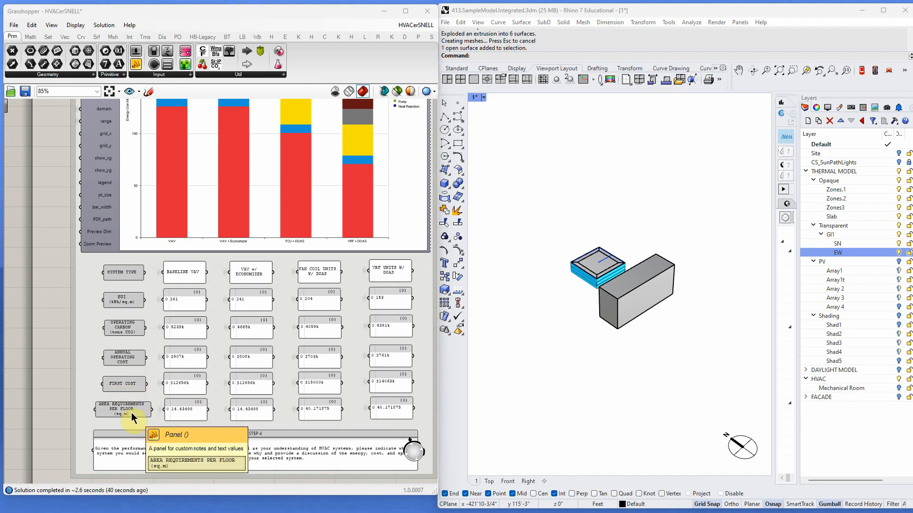
scroll(392, 434, "up", 1)
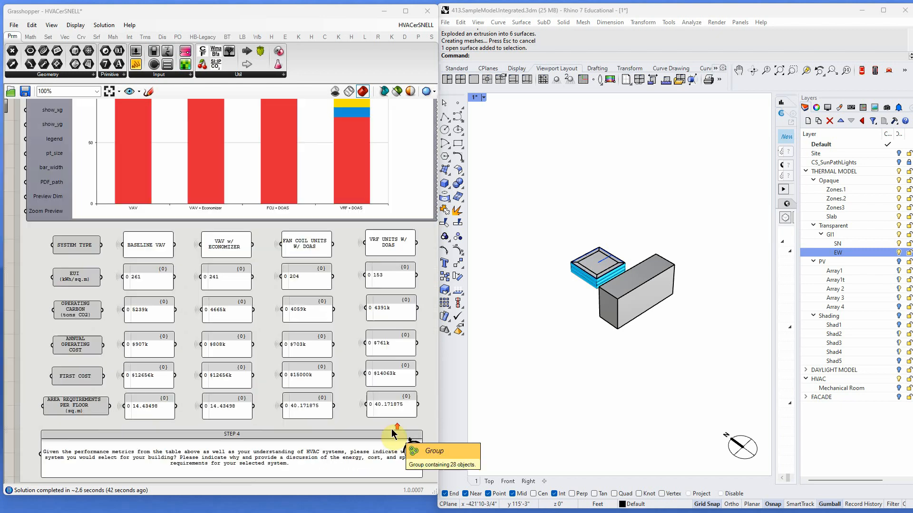
scroll(246, 432, "down", 2)
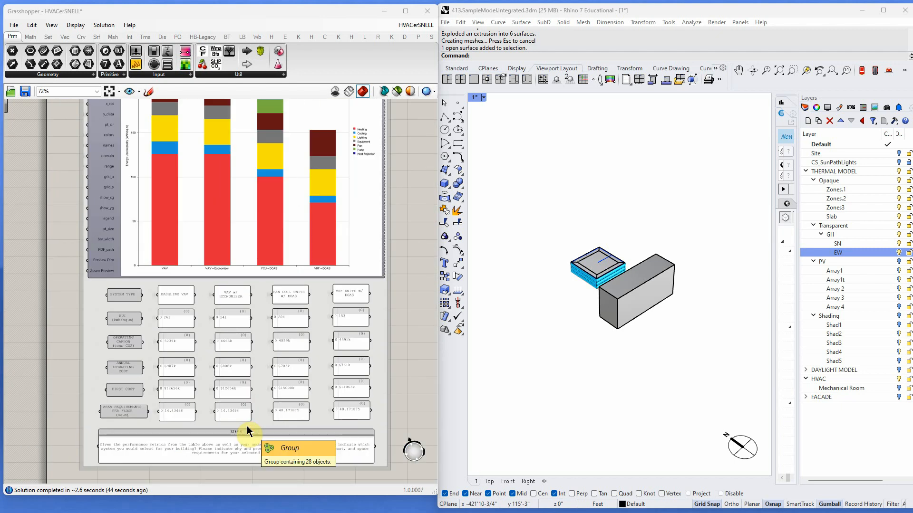
scroll(257, 433, "up", 3)
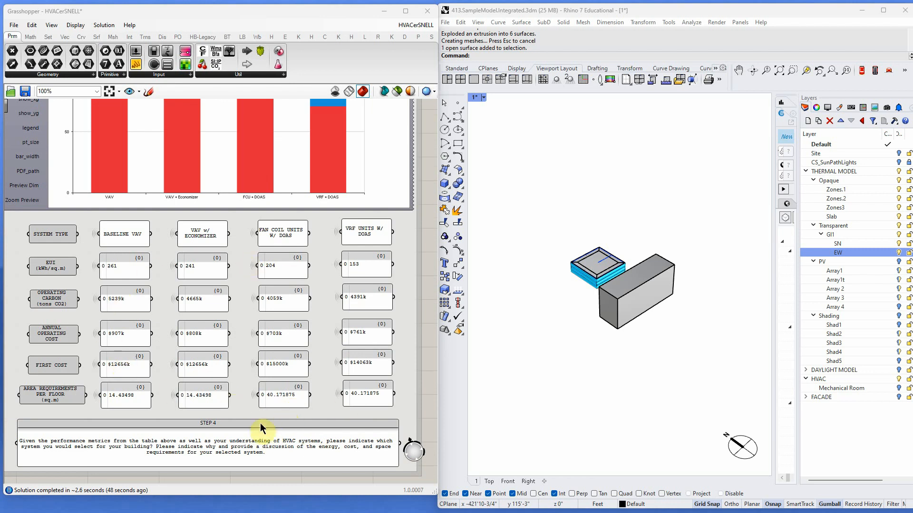
scroll(230, 418, "down", 3)
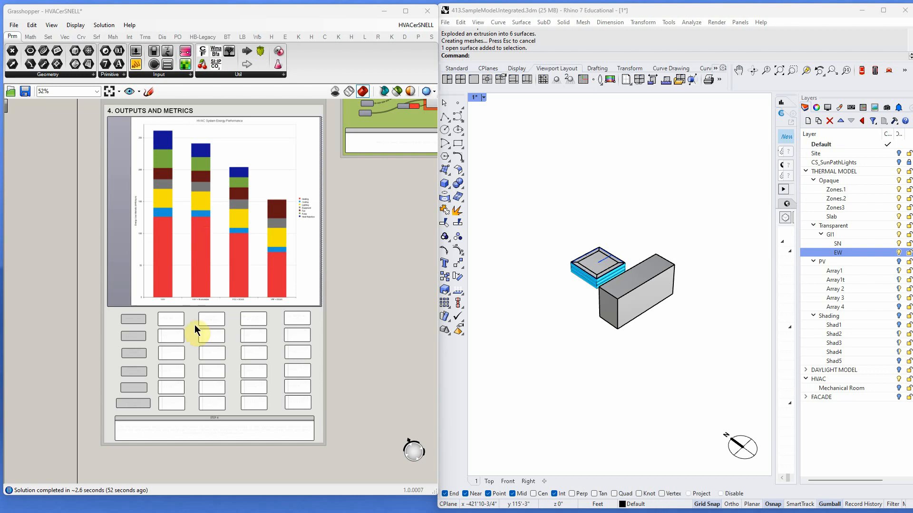
Look over the HVAC Spatial Layout section with its basic and advanced design parameters
scroll(170, 363, "down", 2)
scroll(168, 370, "down", 3)
scroll(286, 133, "up", 10)
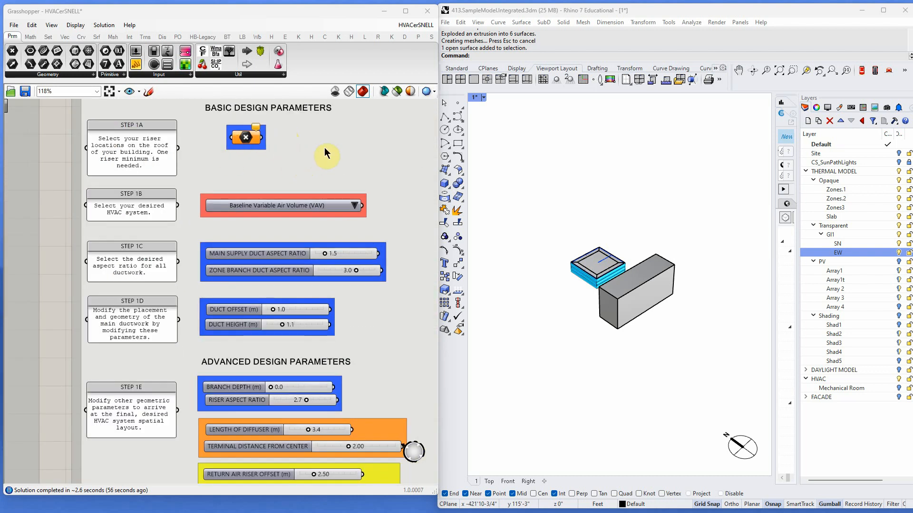
scroll(324, 147, "down", 4)
scroll(326, 152, "down", 3)
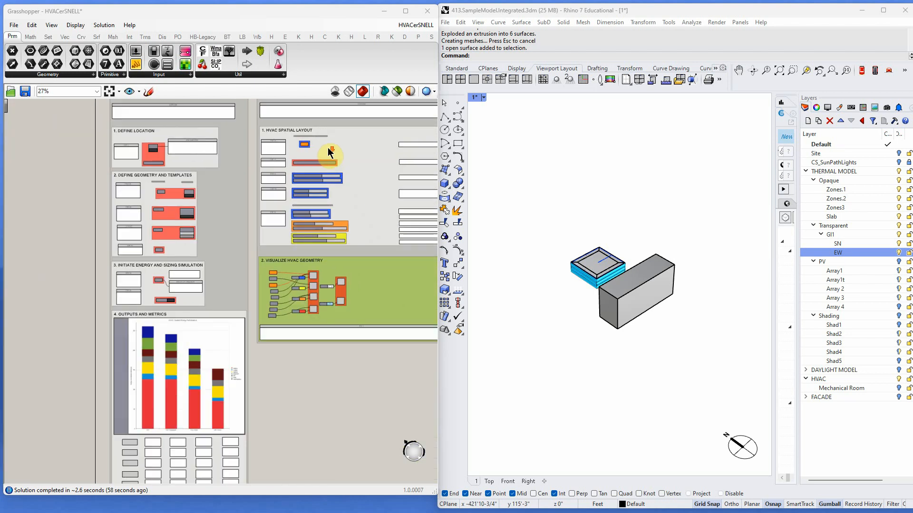
scroll(152, 364, "up", 2)
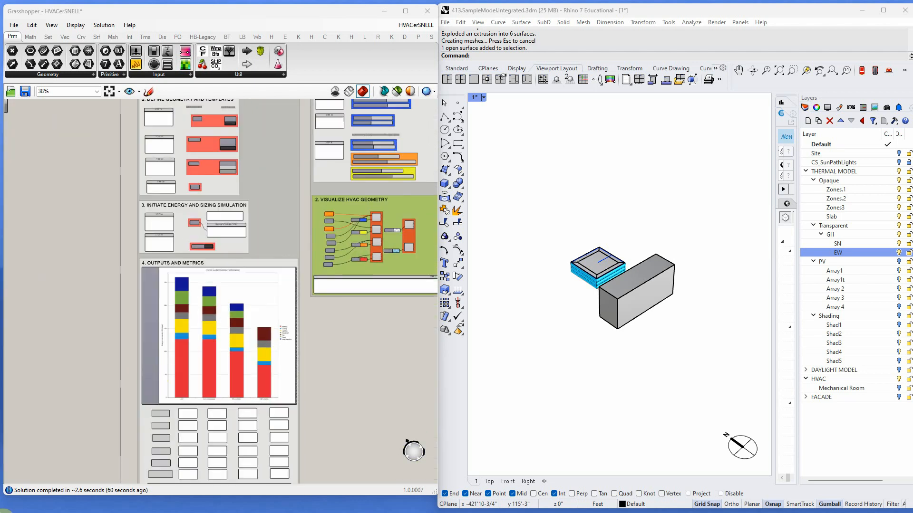
Compare the energy chart's bars with the system type and EUI panels beneath them
scroll(159, 414, "up", 5)
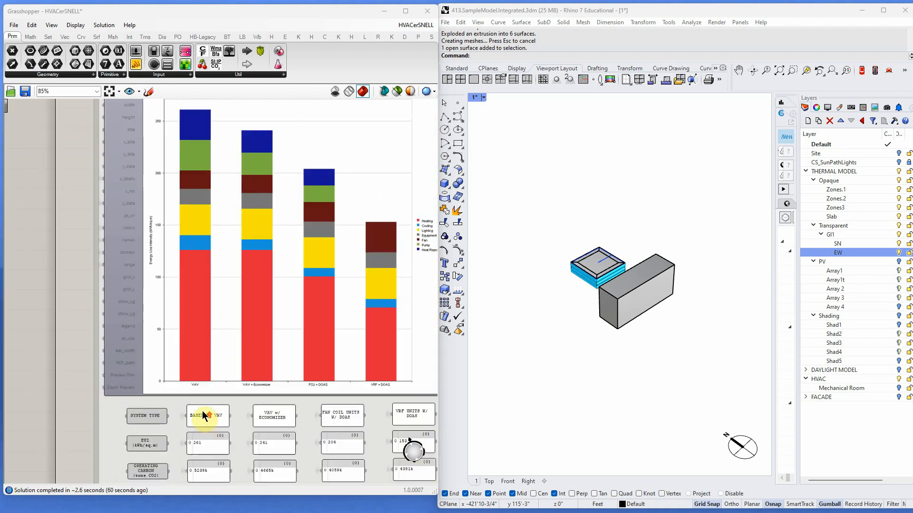
scroll(181, 396, "up", 1)
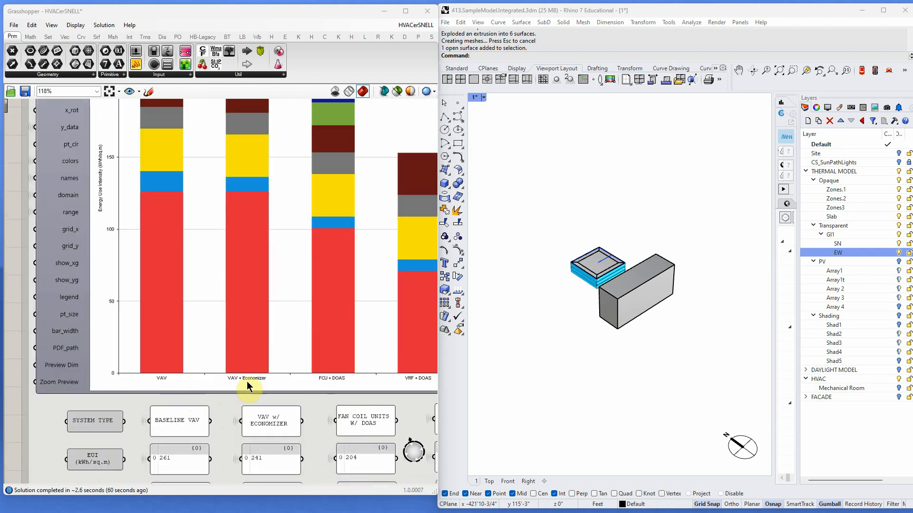
scroll(238, 389, "down", 1)
scroll(309, 383, "up", 1)
scroll(276, 398, "up", 1)
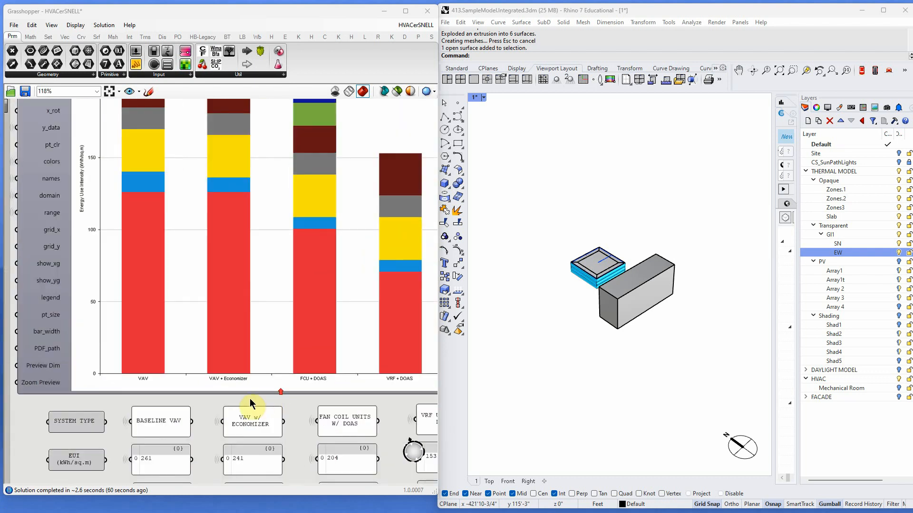
scroll(206, 407, "down", 1)
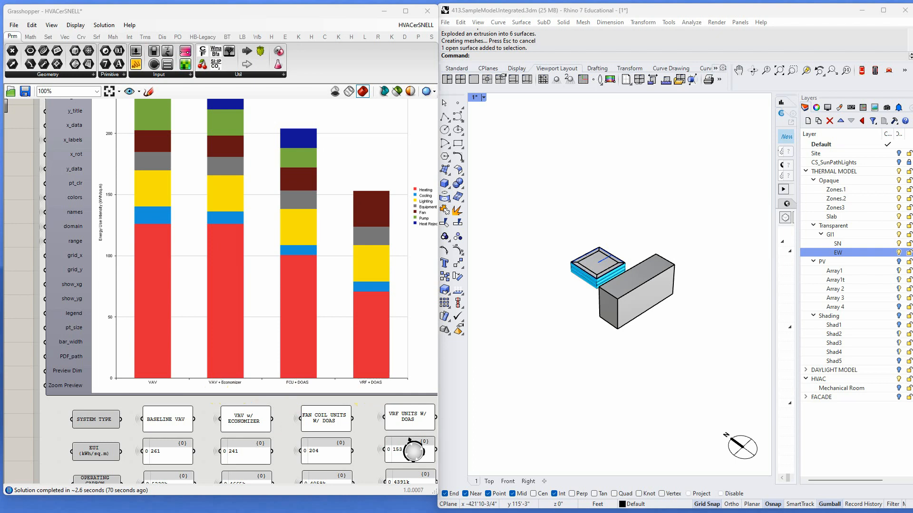
Switch to the A413.Thermal Simulation.pptx presentation in PowerPoint, maximize it, and study the VAV (Variable Air Volume) diagram on slide 146
left_click_drag(0, 40, 548, 61)
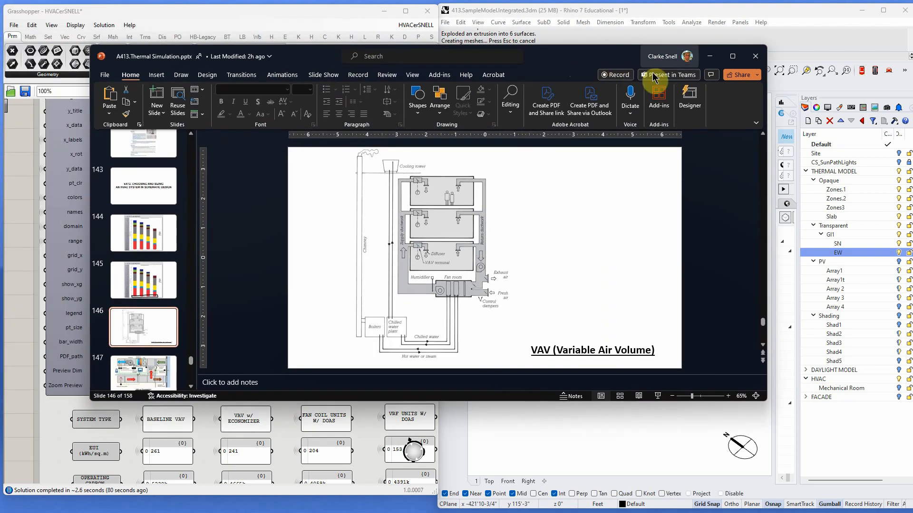
left_click(731, 57)
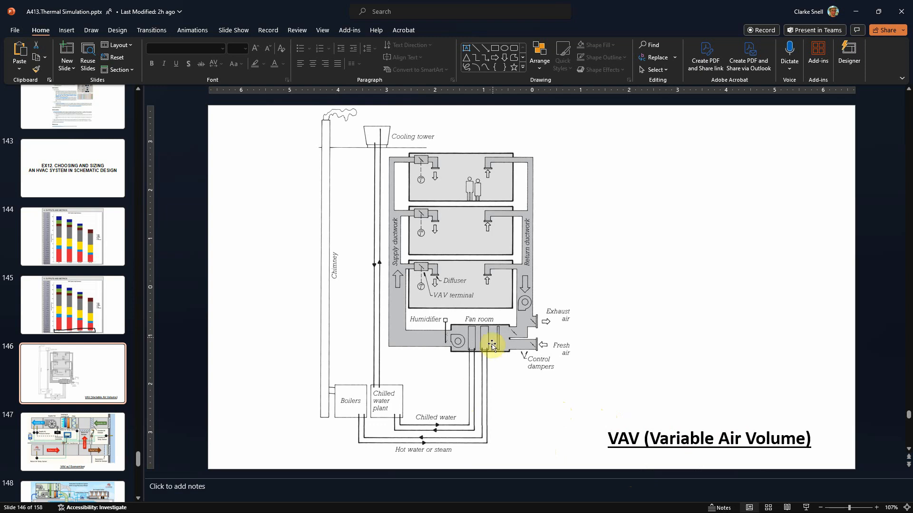
key("ctrl")
key("ctrl")
key("ctrl")
key("ctrl")
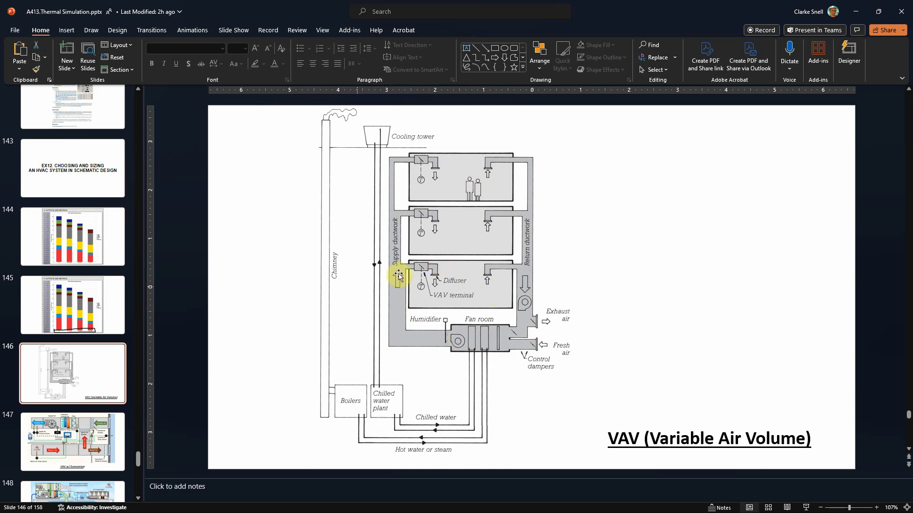
key("ctrl")
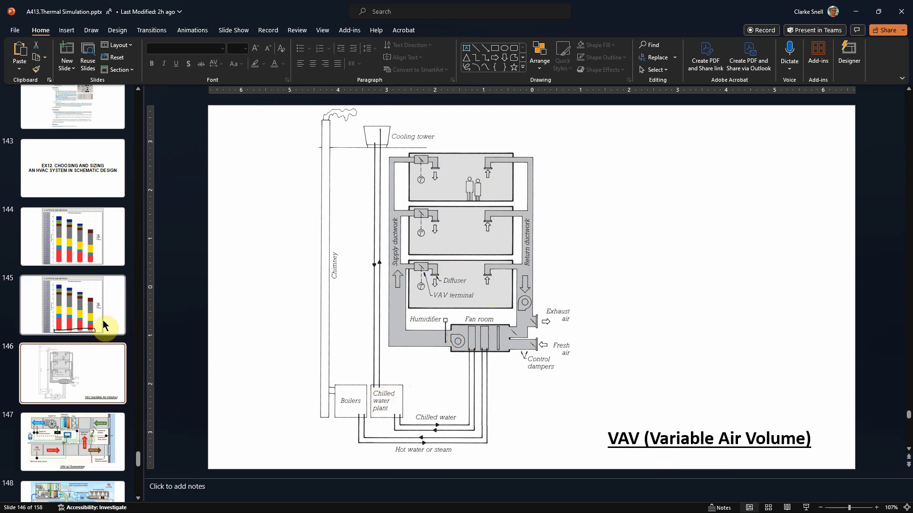
Compare the VAV w/ Economizer diagram on slide 147 with the VAV diagram on slide 146
left_click(91, 439)
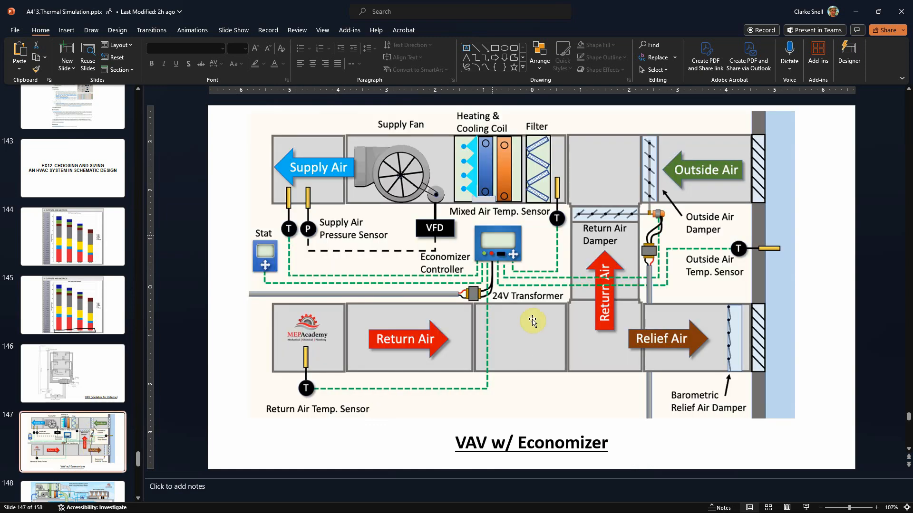
left_click(57, 374)
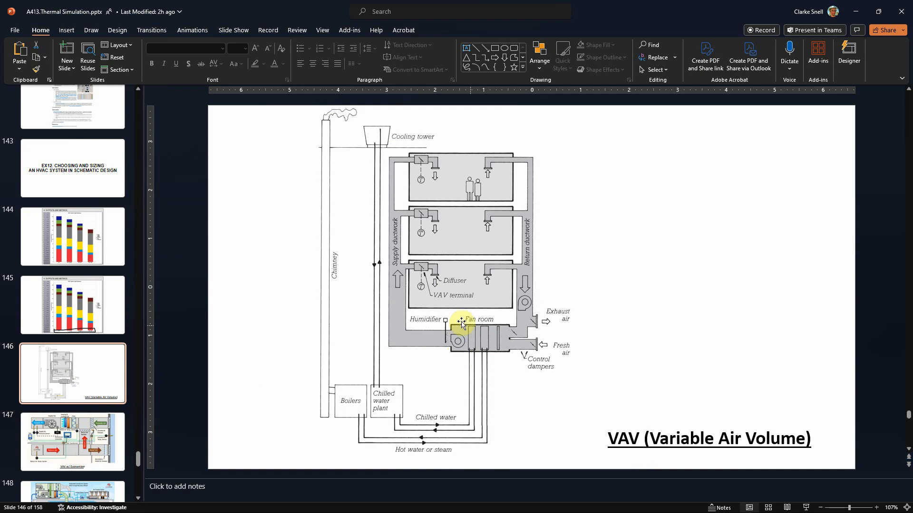
key("Page_Down")
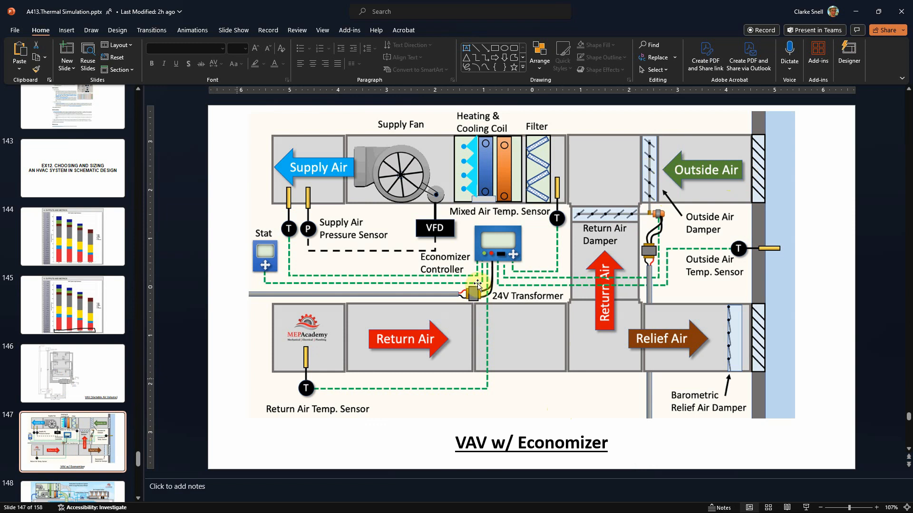
left_click(104, 384)
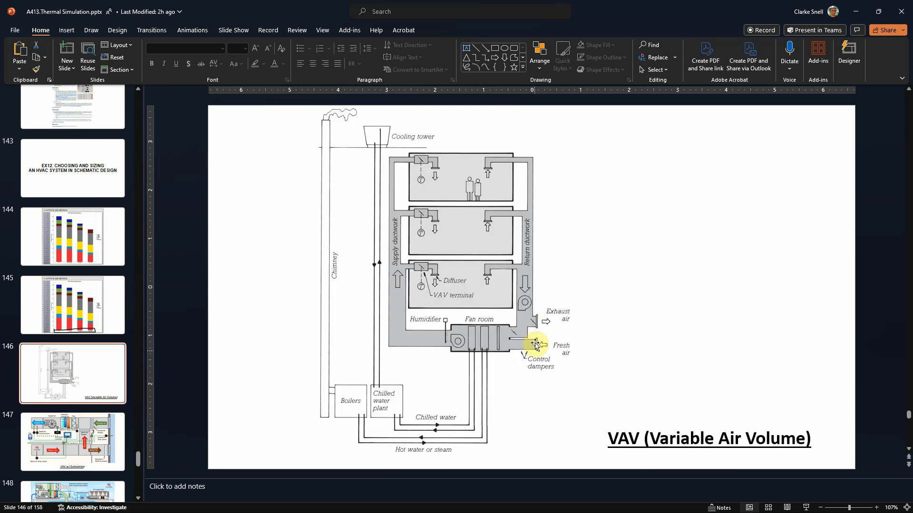
left_click(53, 445)
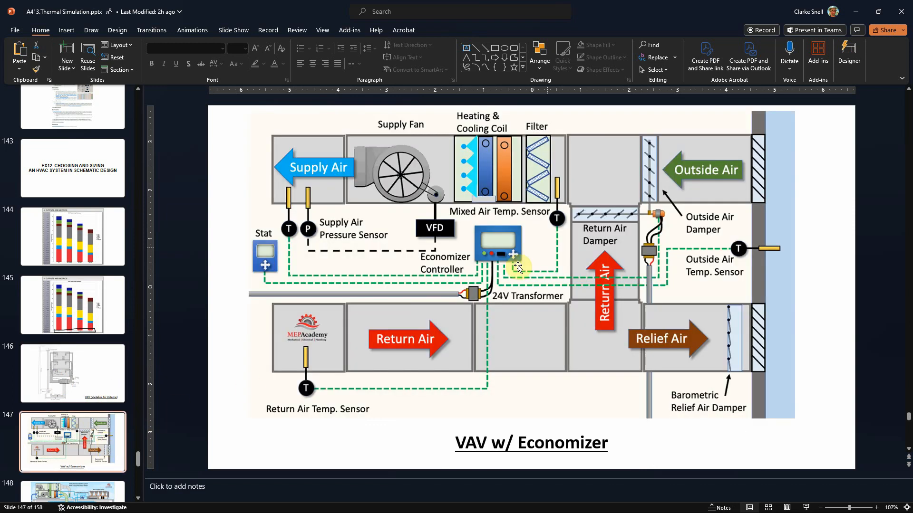
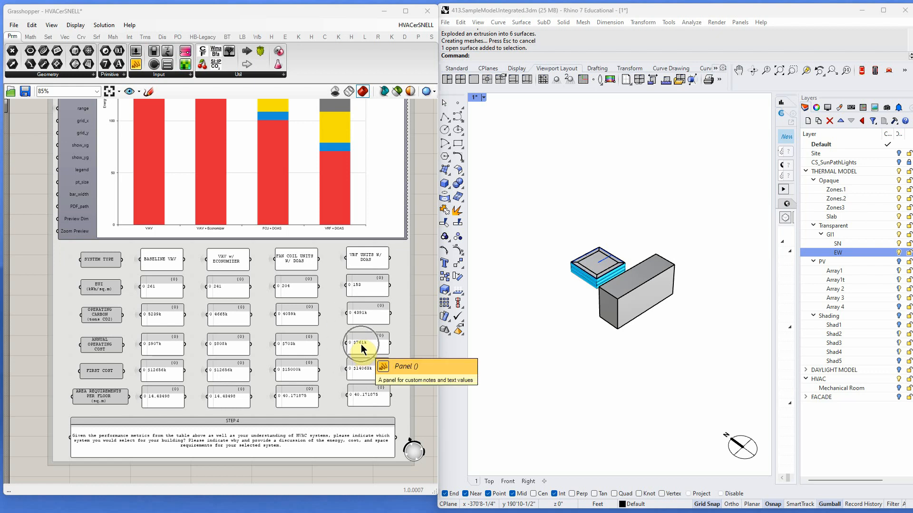
Back in Grasshopper, compare the annual operating cost, first cost and area requirements per floor across the four HVAC systems
left_click(286, 347)
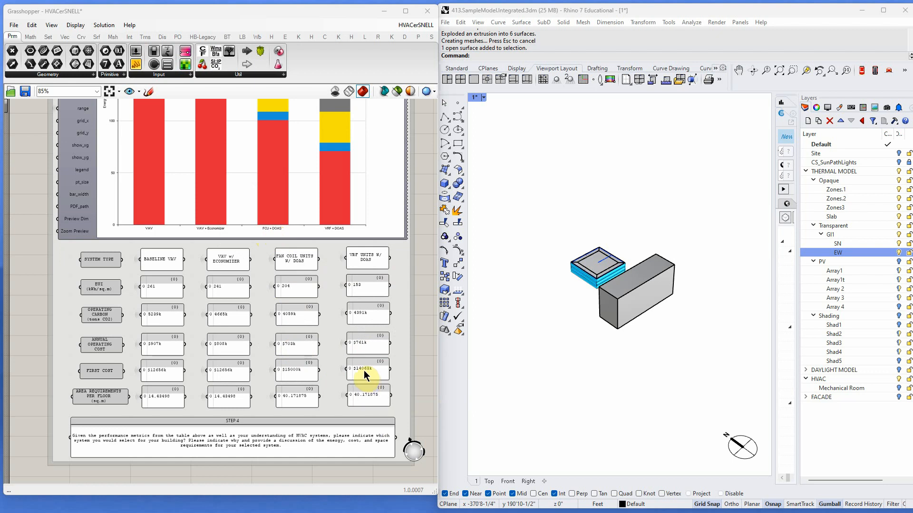
key("ctrl")
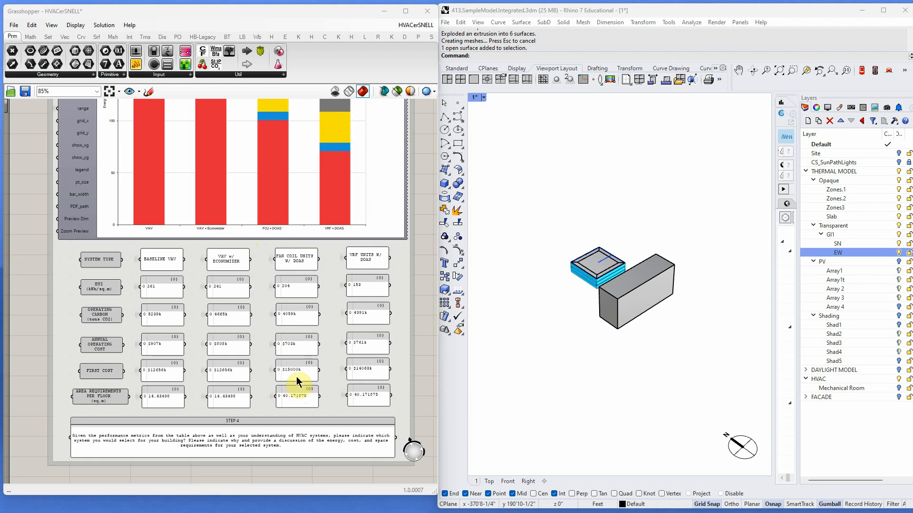
key("ctrl")
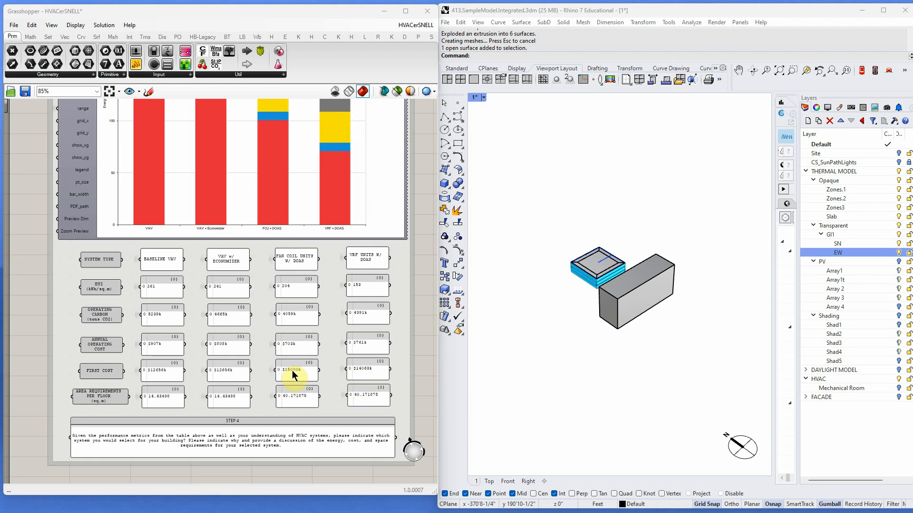
scroll(308, 354, "down", 2)
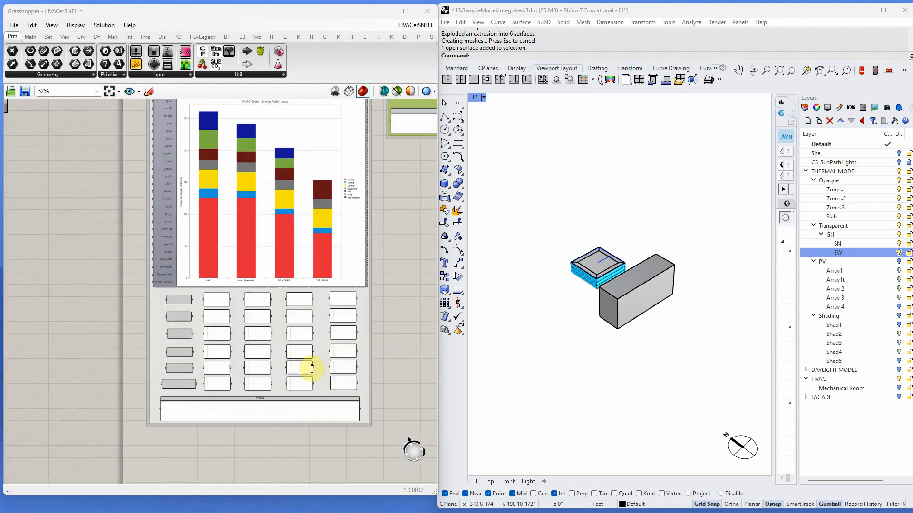
scroll(240, 126, "up", 4)
scroll(236, 119, "down", 2)
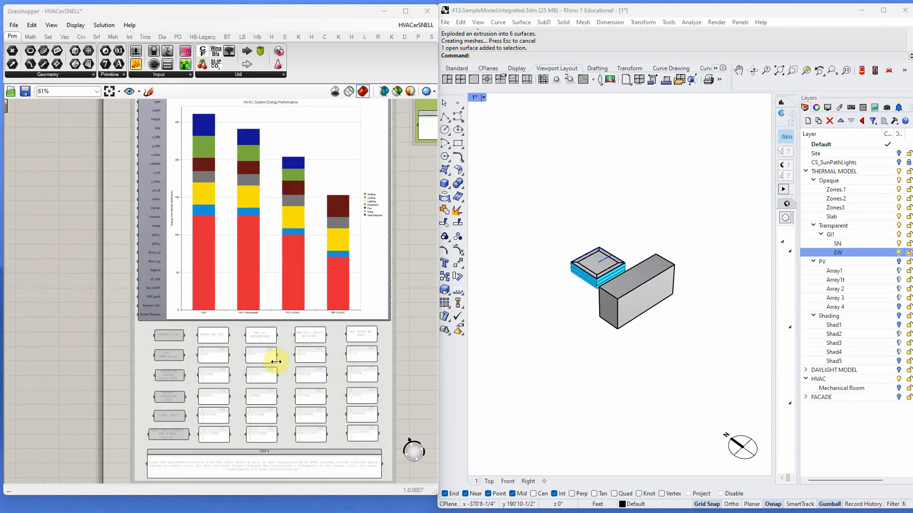
scroll(260, 446, "up", 4)
scroll(277, 423, "down", 2)
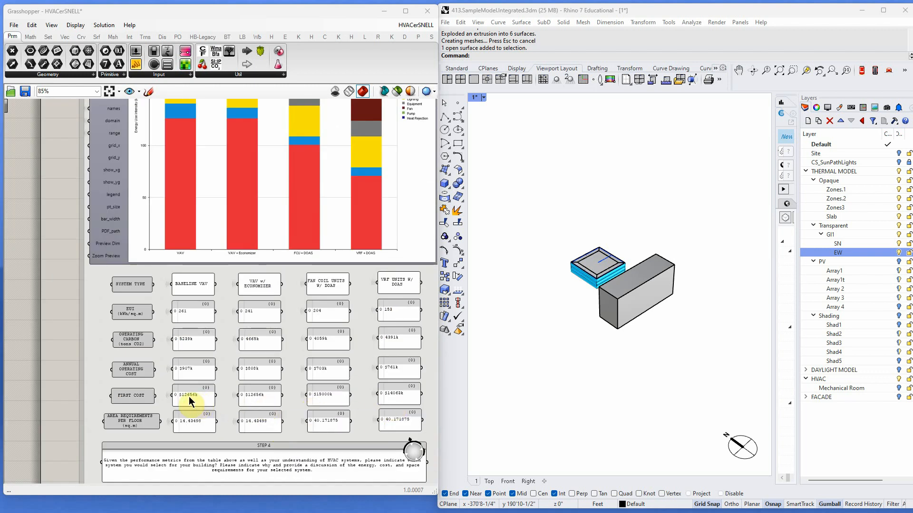
scroll(191, 400, "down", 1)
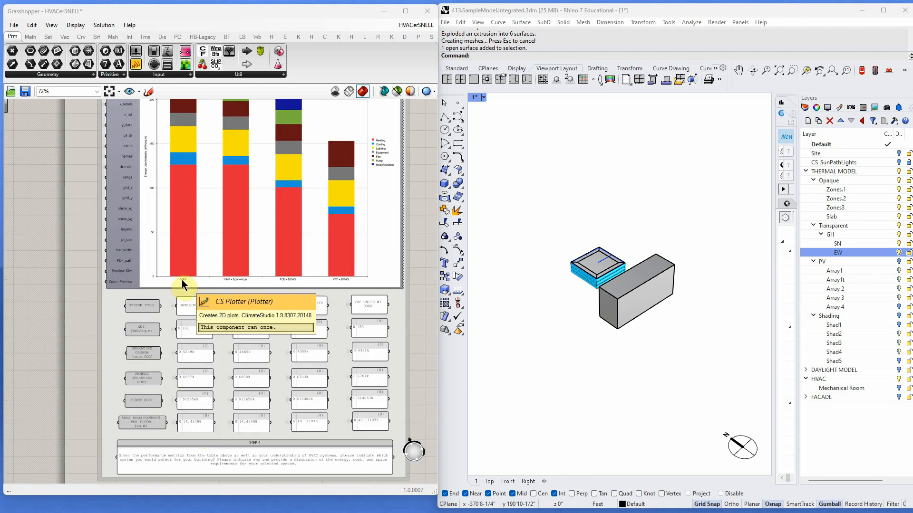
scroll(228, 385, "up", 2)
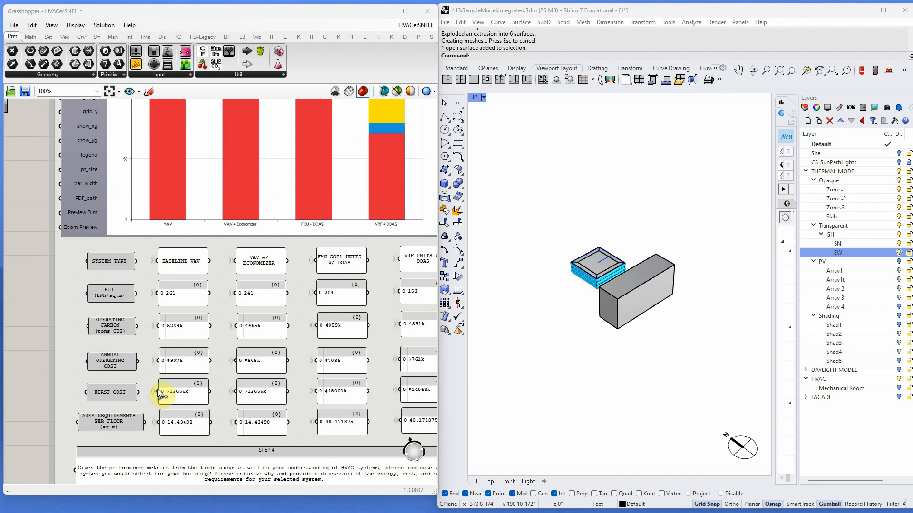
scroll(160, 393, "down", 1)
scroll(343, 414, "up", 1)
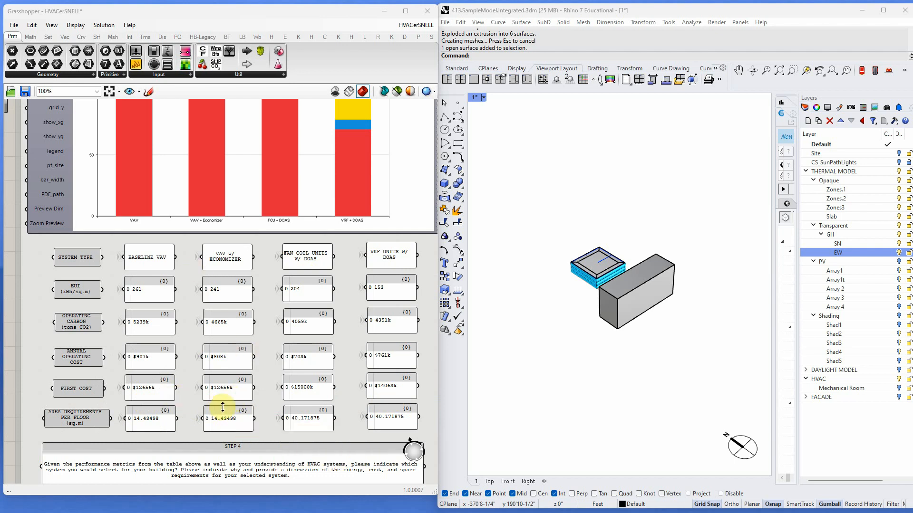
Survey the Outputs and Metrics section and bring the HVAC Spatial Layout and Visualize HVAC Geometry sections into view
scroll(215, 387, "down", 1)
scroll(215, 388, "down", 3)
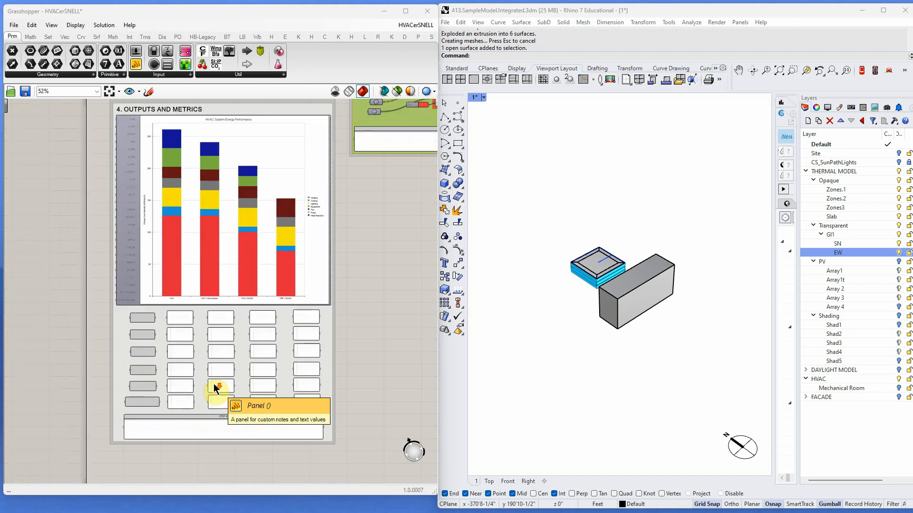
scroll(209, 377, "down", 1)
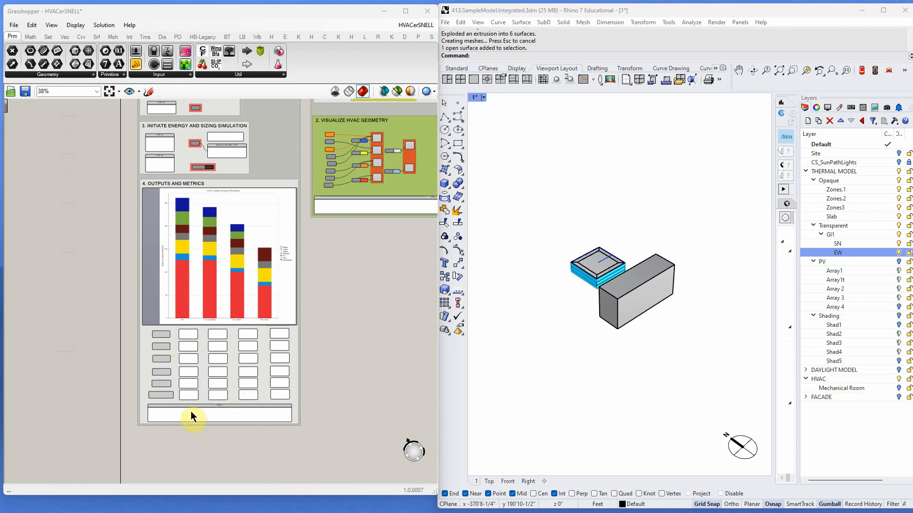
scroll(229, 257, "down", 3)
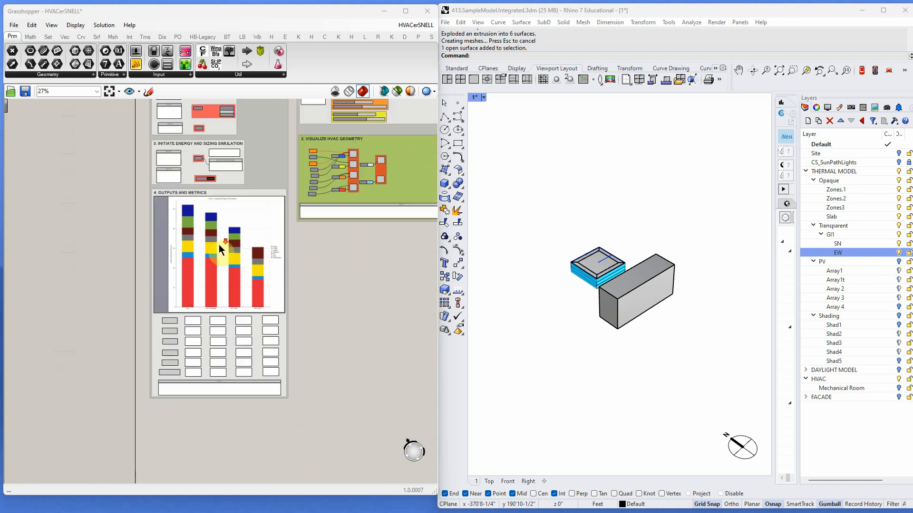
scroll(319, 125, "up", 3)
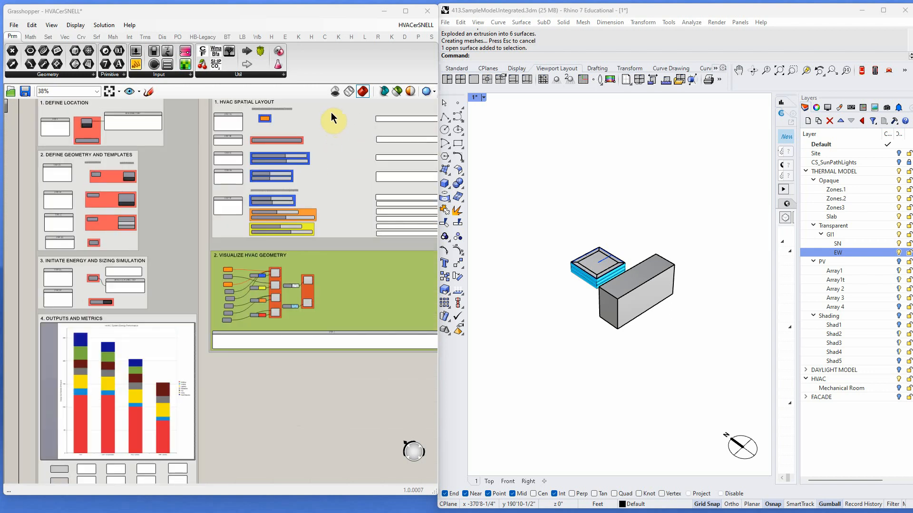
scroll(308, 233, "down", 2)
scroll(305, 126, "up", 3)
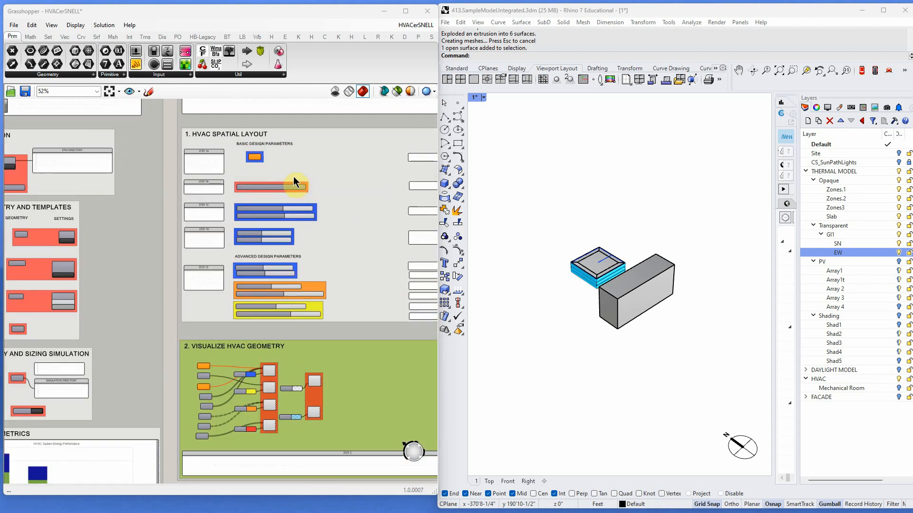
scroll(281, 239, "down", 4)
scroll(202, 376, "up", 4)
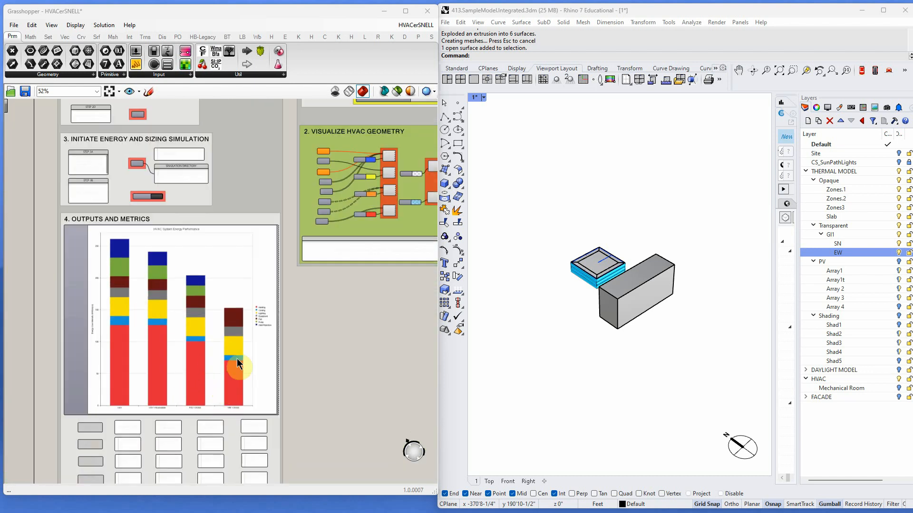
scroll(224, 324, "down", 1)
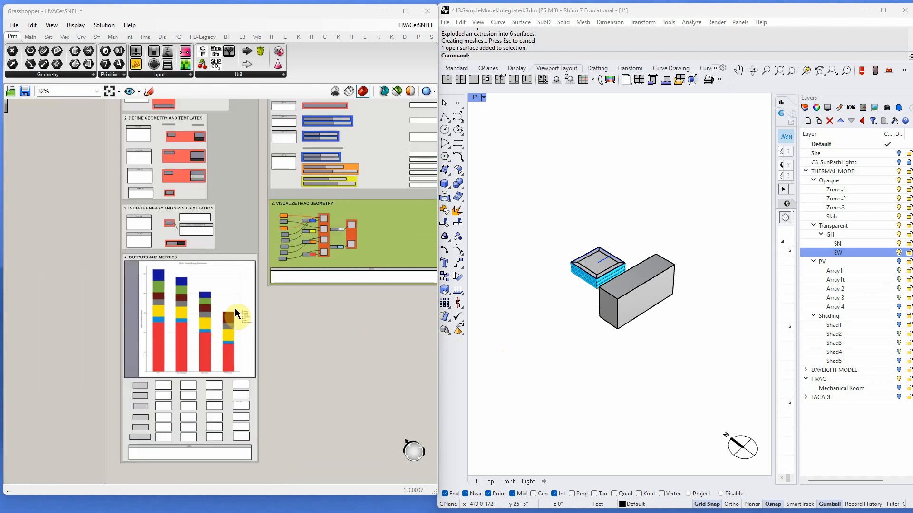
scroll(257, 314, "down", 2)
Delete all surfaces of the grey box standing beside the sample building in the Rhino model
left_click(627, 314)
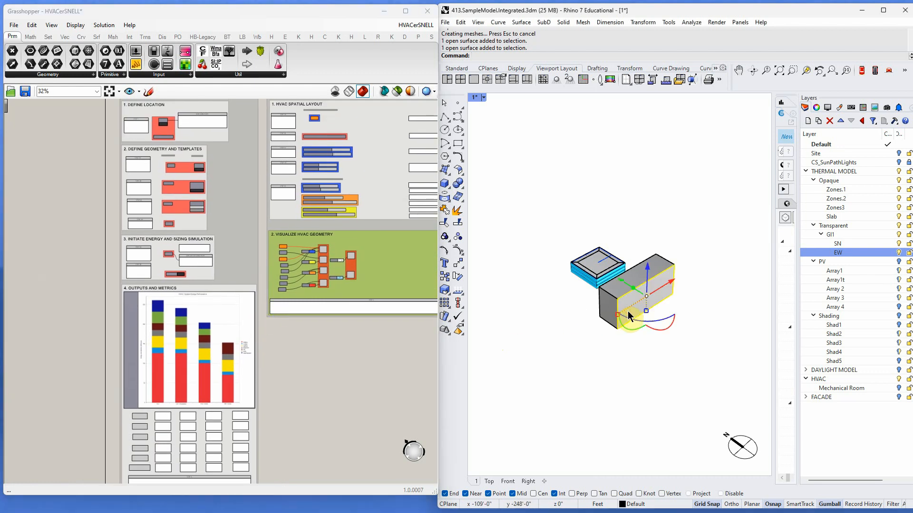
right_click_drag(630, 319, 639, 360)
scroll(587, 299, "up", 2)
left_click_drag(695, 382, 617, 225)
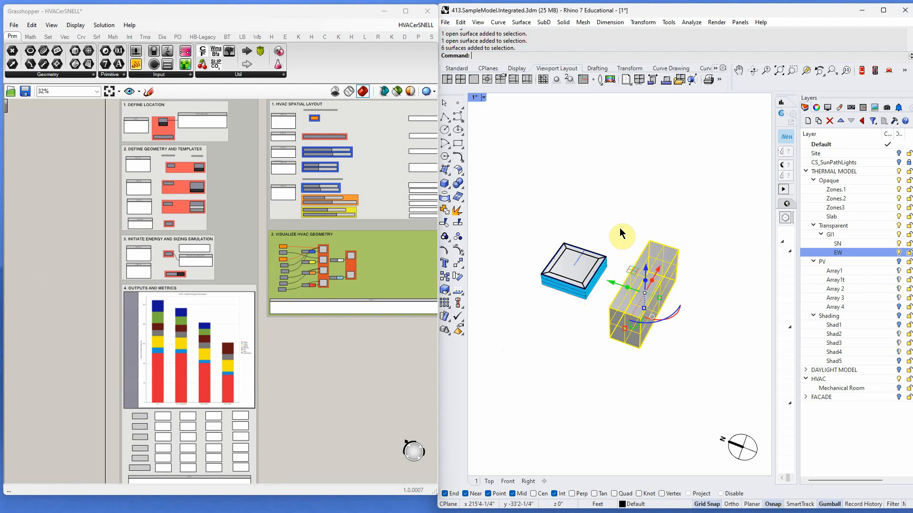
key("Delete")
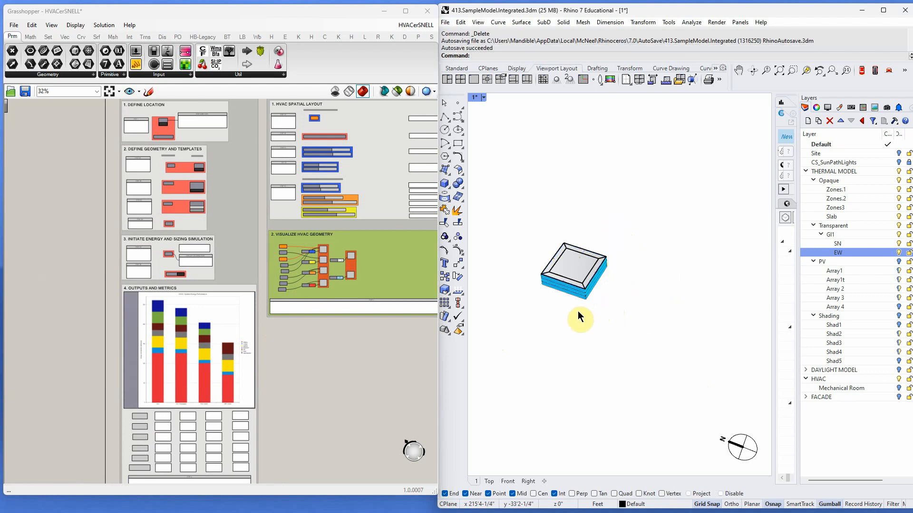
Show the Mechanical Room layer under HVAC so its point on the building roof can be used
right_click_drag(614, 353, 674, 336)
scroll(704, 250, "up", 5)
scroll(681, 334, "down", 2)
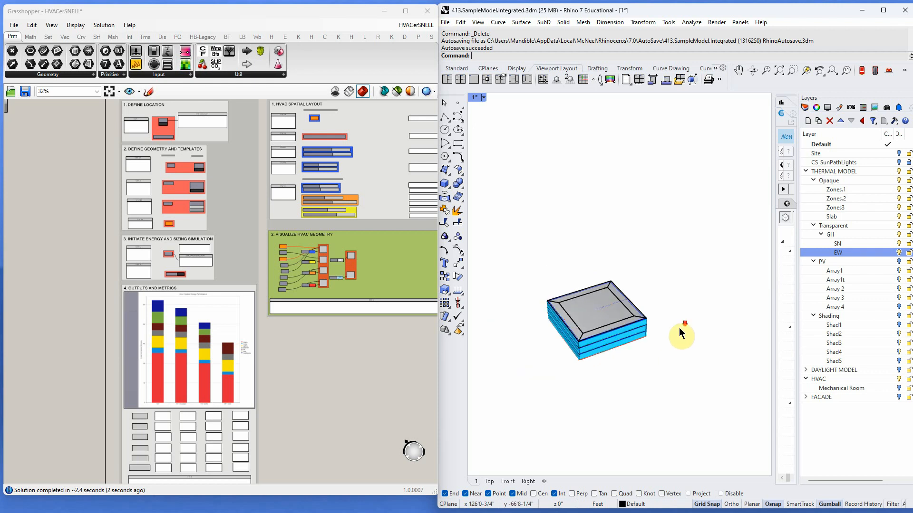
left_click(899, 389)
scroll(613, 317, "up", 4)
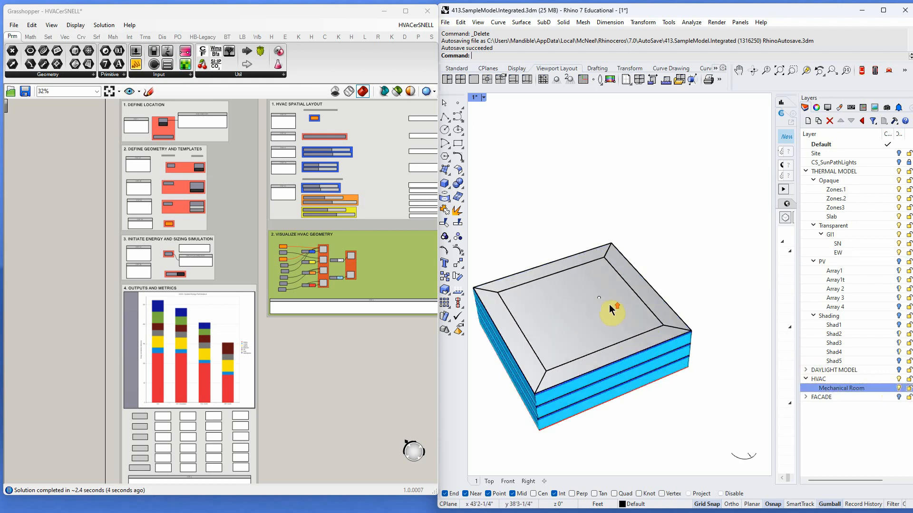
mouse_move(658, 421)
right_mouse_down()
mouse_move(657, 392)
mouse_move(653, 427)
right_mouse_up()
scroll(658, 378, "down", 2)
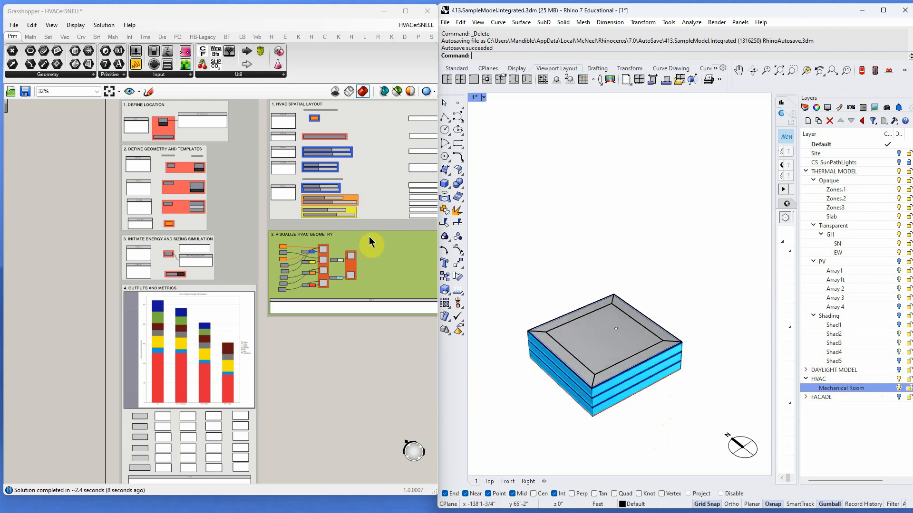
Assign the Mechanical Room point on the roof as the riser location in Step 1A of the HVAC Spatial Layout section
scroll(286, 348, "down", 2)
scroll(312, 185, "up", 2)
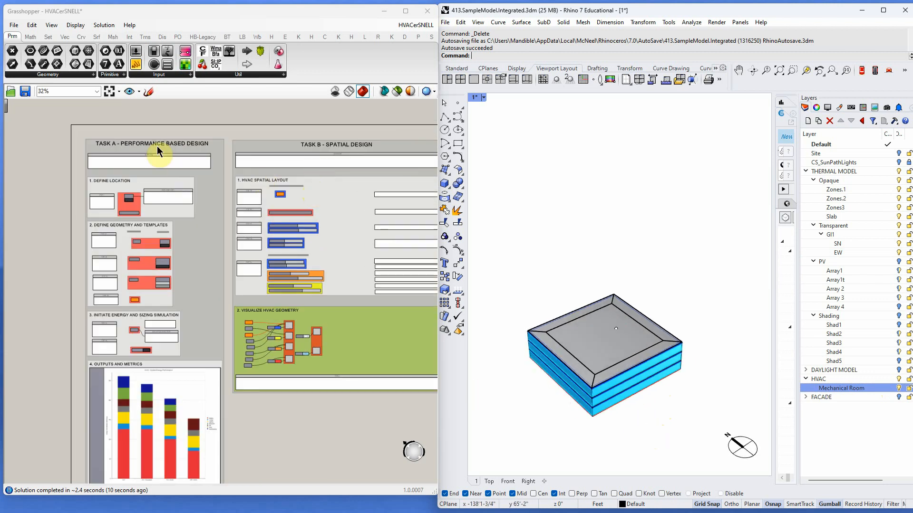
scroll(156, 146, "up", 1)
scroll(151, 144, "up", 1)
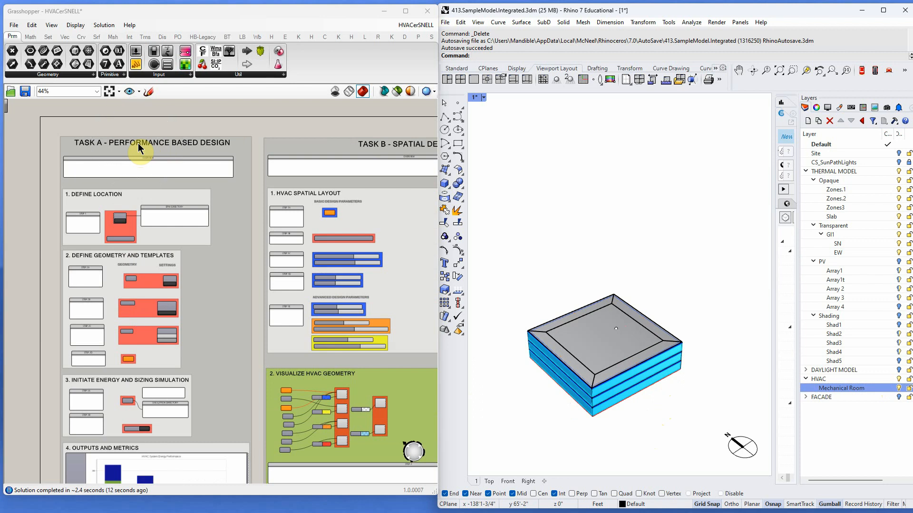
scroll(308, 155, "up", 3)
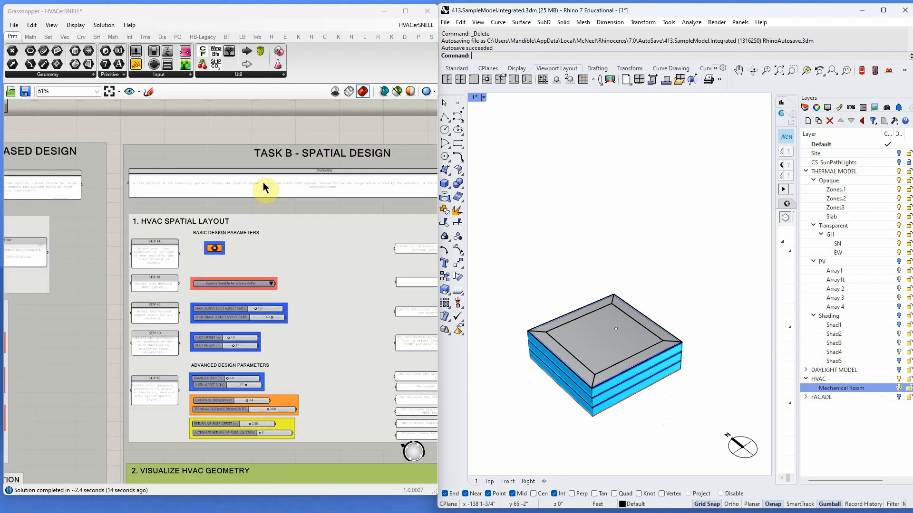
scroll(294, 166, "down", 3)
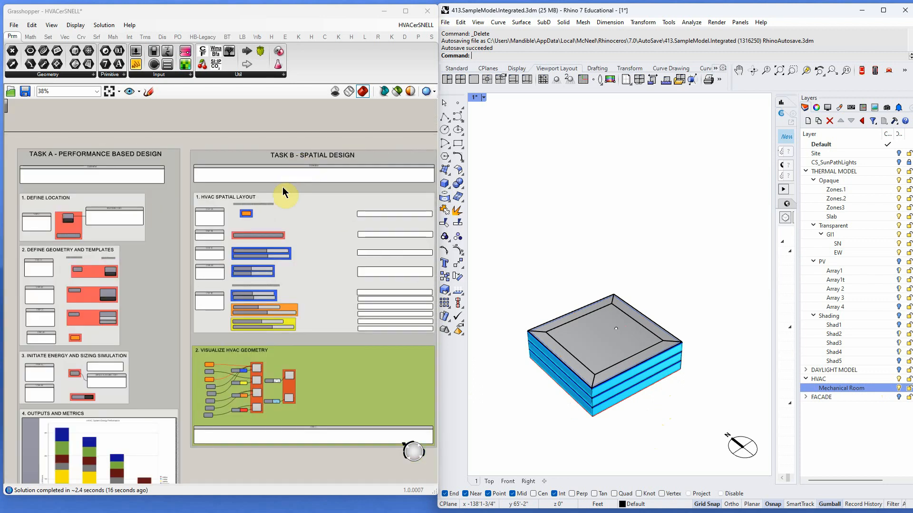
scroll(247, 207, "up", 6)
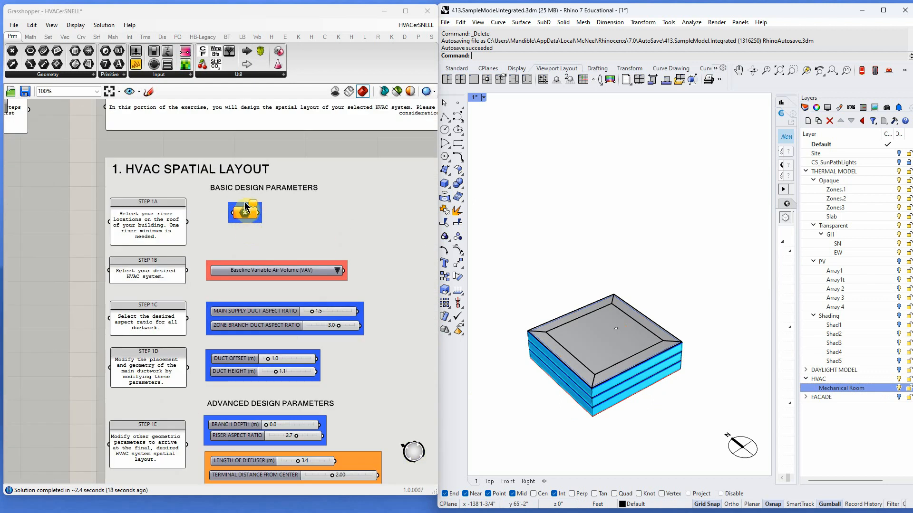
left_click(617, 334)
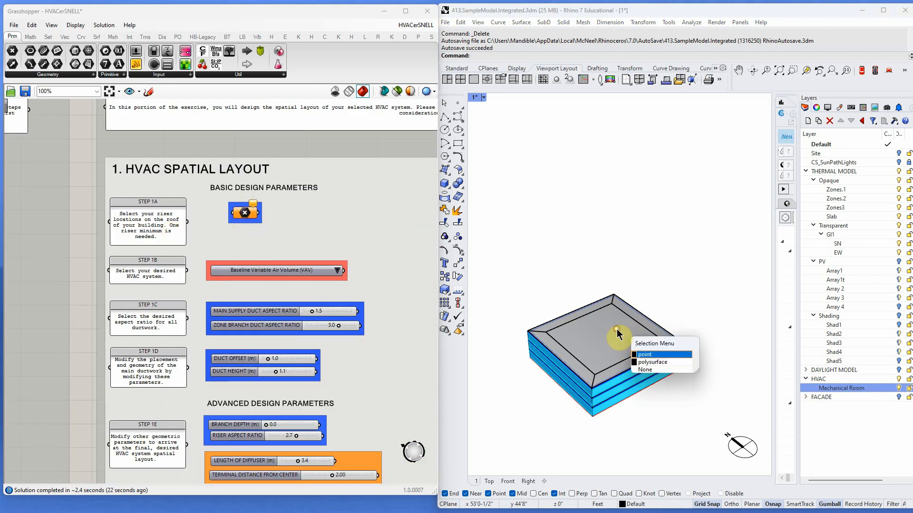
left_click(654, 355)
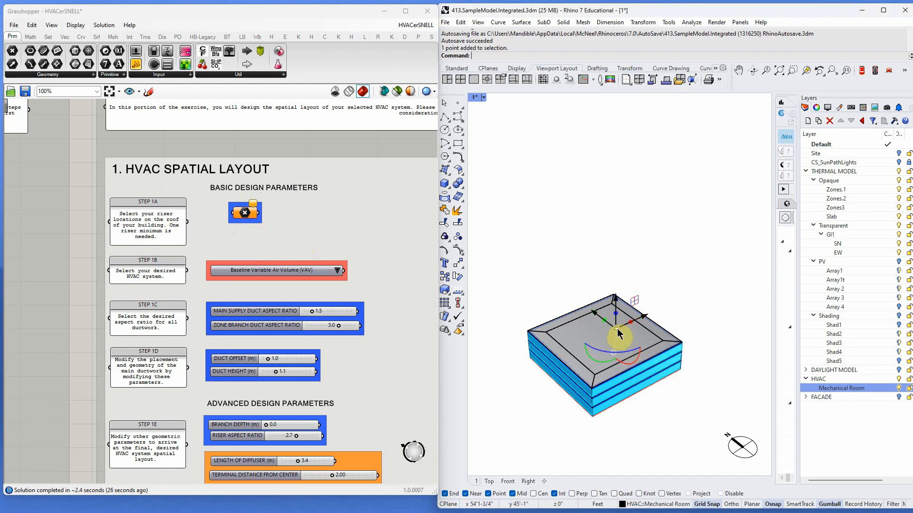
right_click(245, 213)
left_click(291, 360)
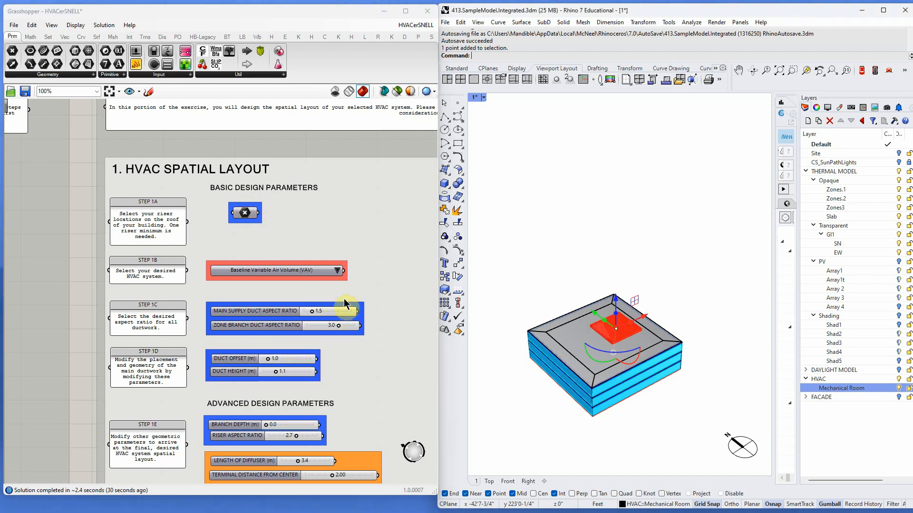
Switch the Rhino viewport to Wireframe display to see inside the building
right_click_drag(372, 251, 374, 239)
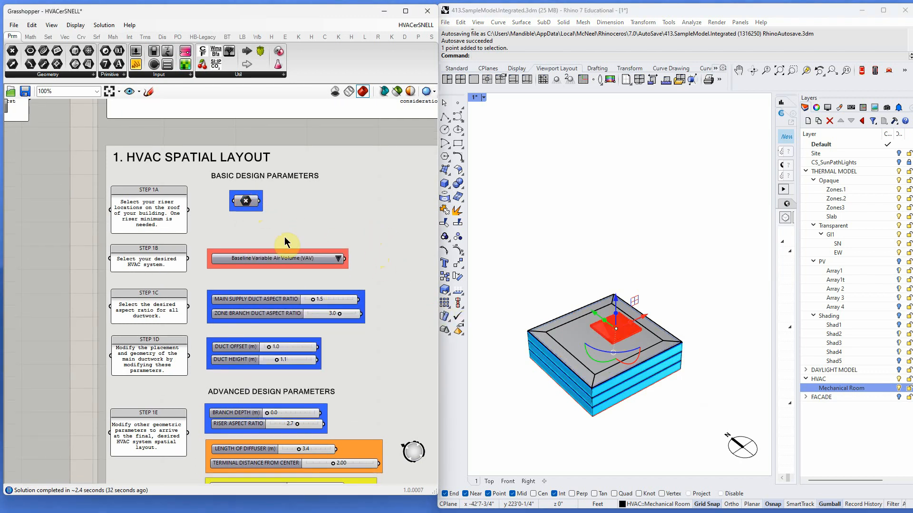
right_click_drag(540, 402, 541, 366)
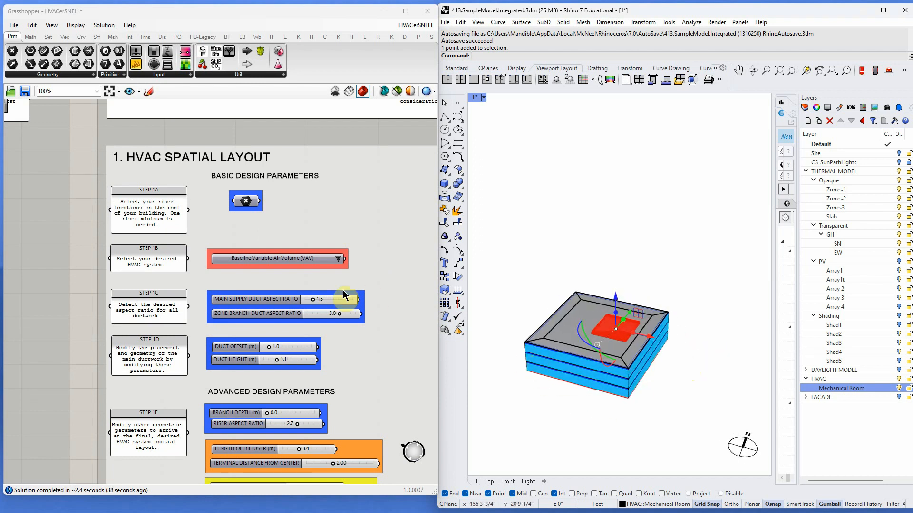
scroll(278, 267, "up", 2)
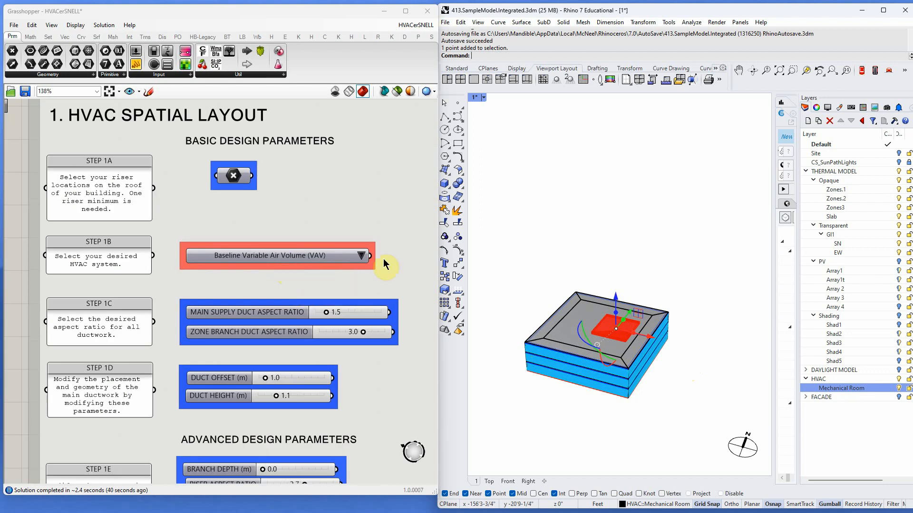
right_click_drag(484, 340, 578, 354)
left_click(484, 97)
left_click(493, 134)
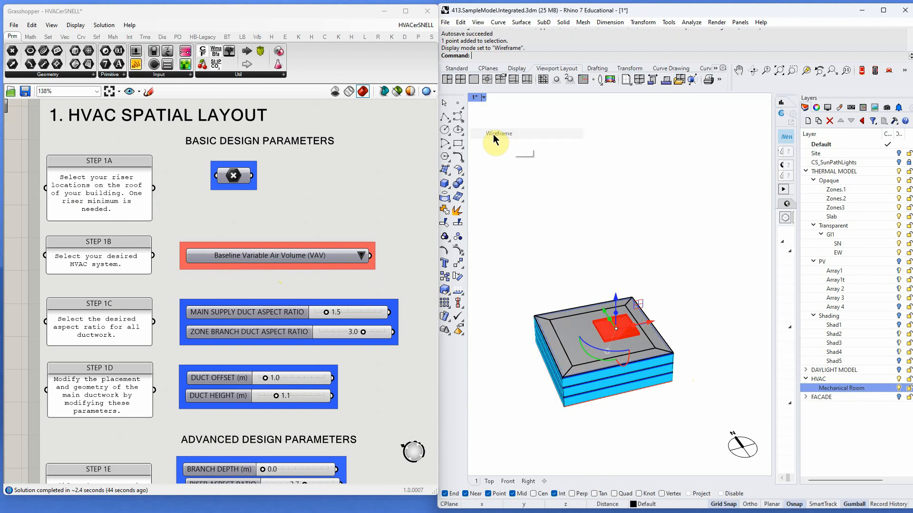
right_click_drag(587, 236, 603, 230)
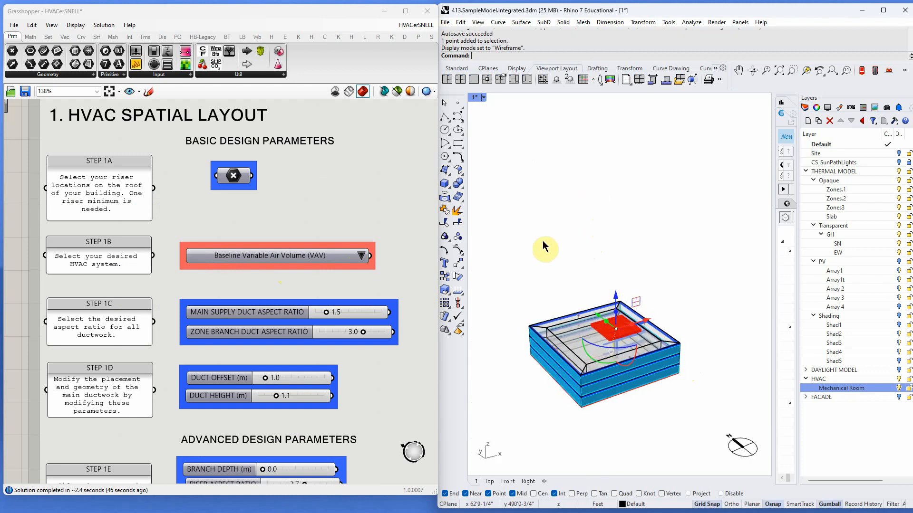
Widen the CS Workflows panel and turn on the previews of facades, windows, roofs, partitions and slabs
left_click_drag(774, 147, 657, 157)
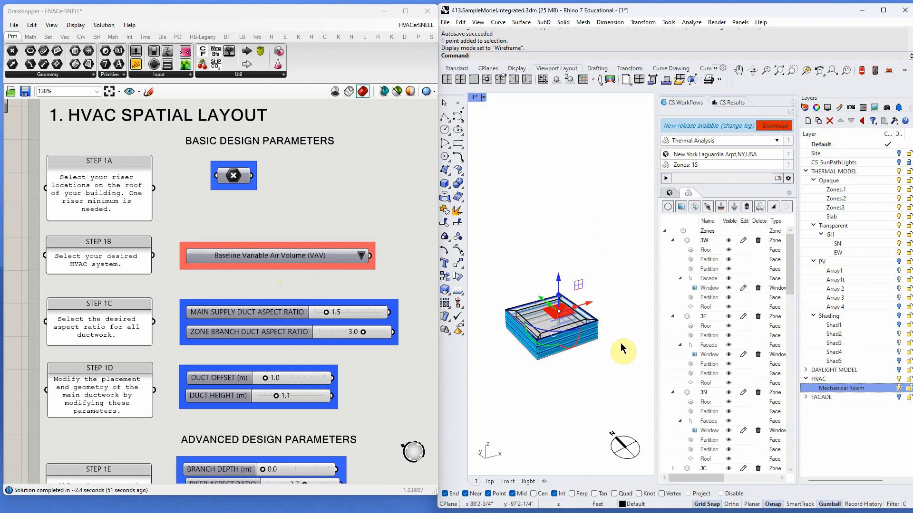
left_click(763, 208)
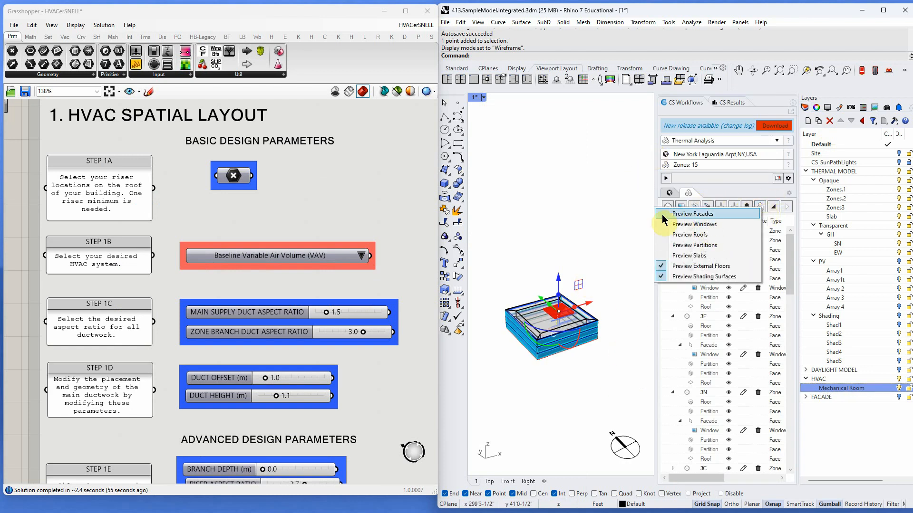
left_click(747, 211)
left_click(657, 216)
left_click(757, 206)
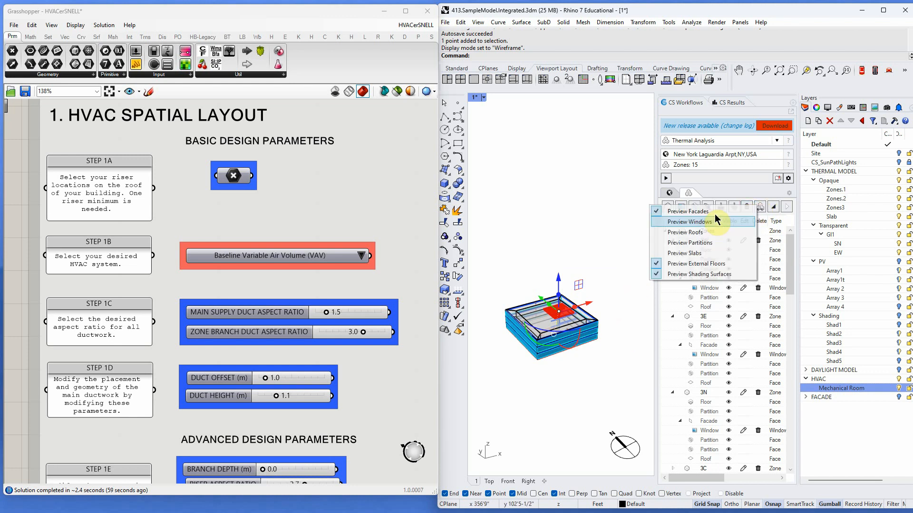
left_click(656, 233)
left_click(756, 210)
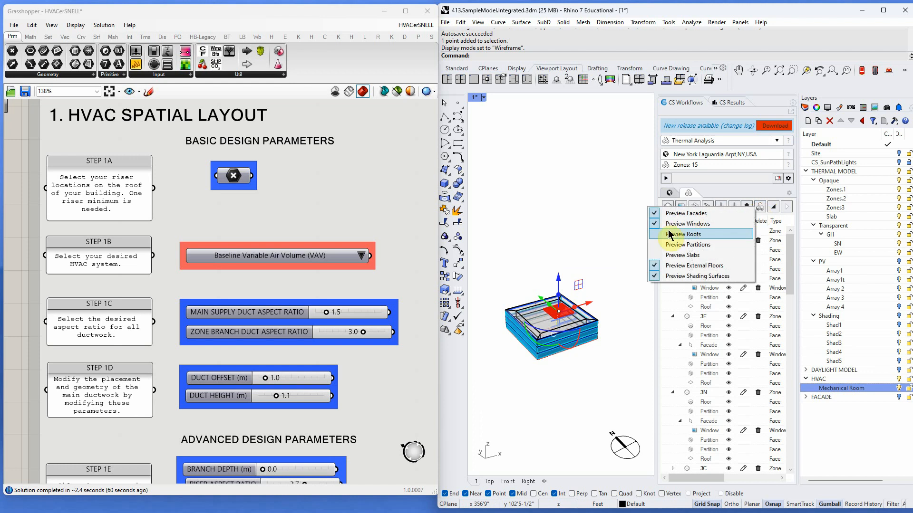
left_click(670, 236)
left_click(757, 208)
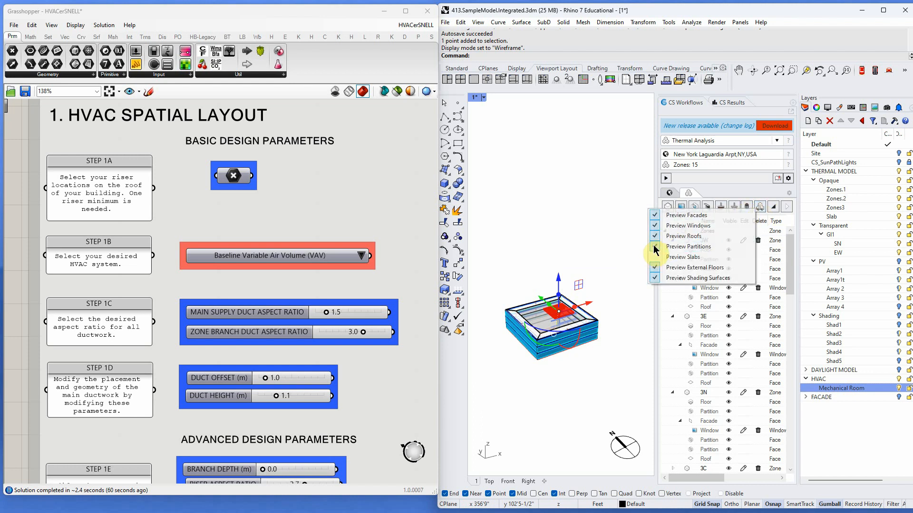
left_click(670, 246)
left_click(757, 208)
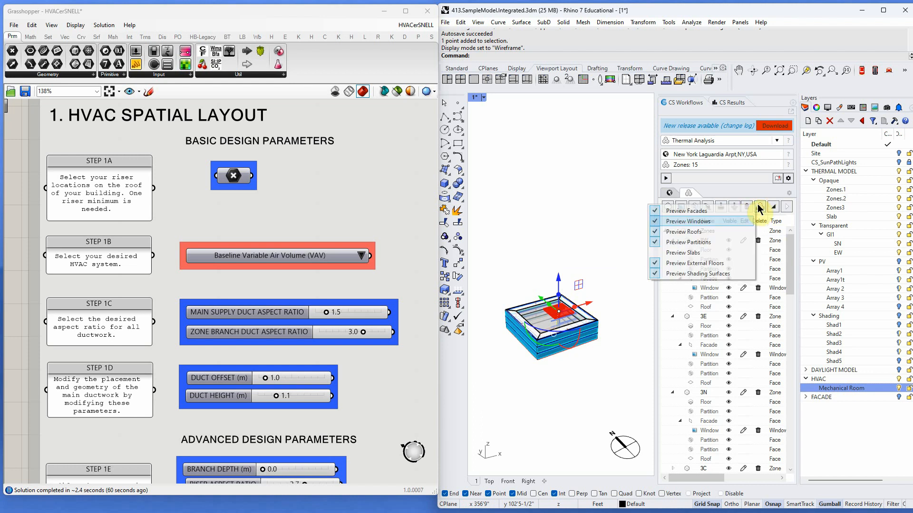
left_click(670, 252)
Turn off the thermal model's facade, window and roof previews and toggle the interior element previews
scroll(542, 376, "up", 5)
scroll(558, 329, "up", 4)
scroll(557, 324, "down", 2)
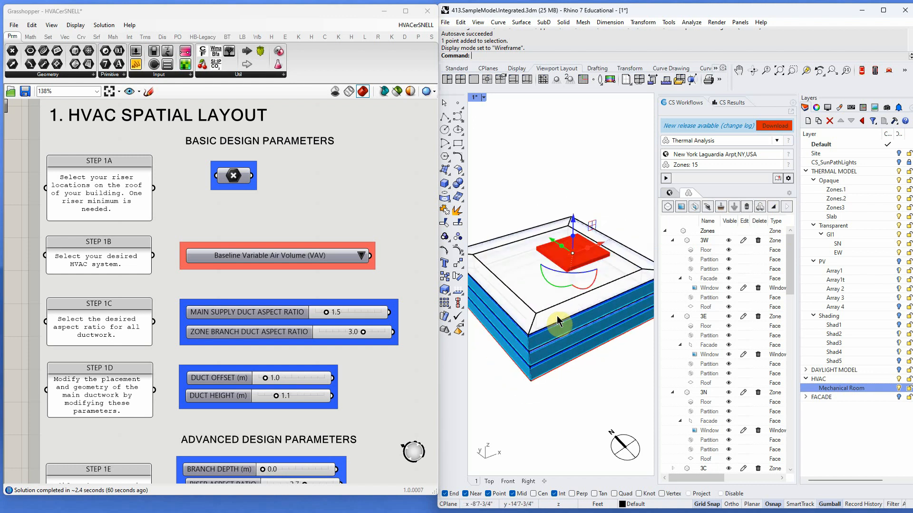
scroll(550, 329, "down", 4)
right_click_drag(551, 330, 557, 309)
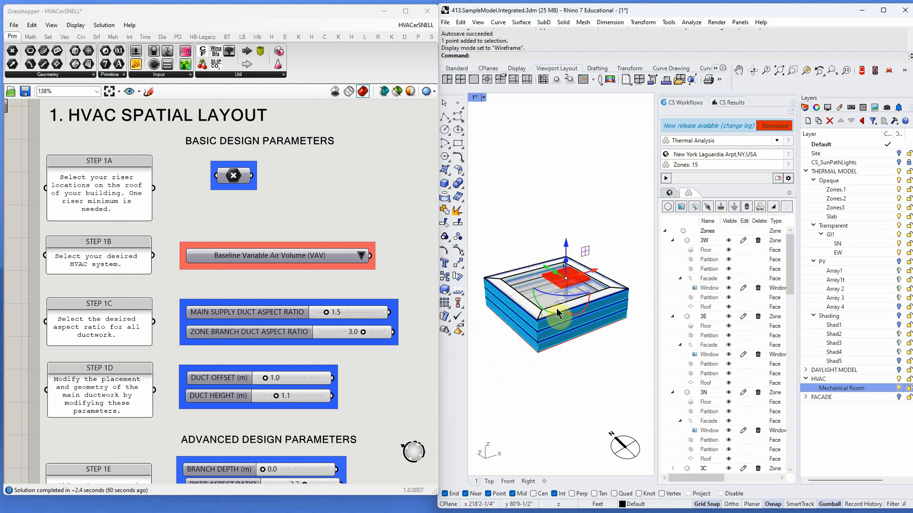
left_click(762, 210)
left_click(657, 214)
left_click(758, 208)
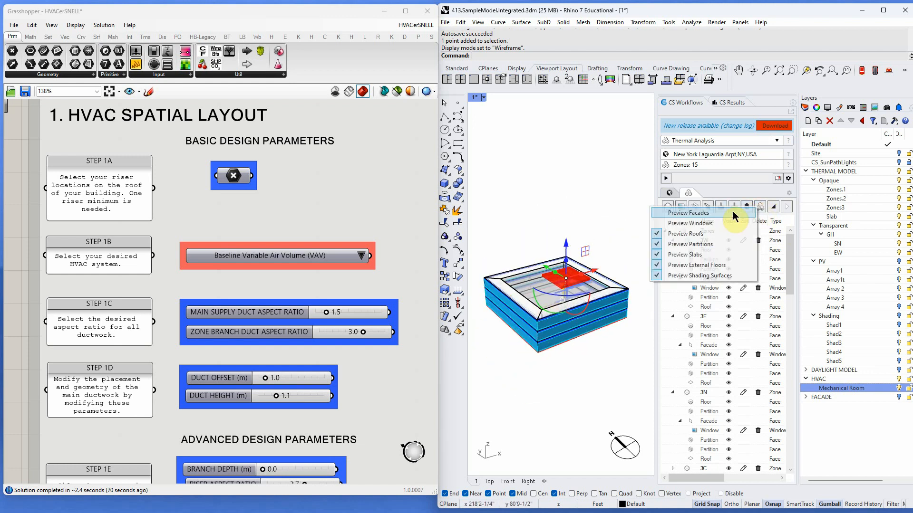
left_click(734, 234)
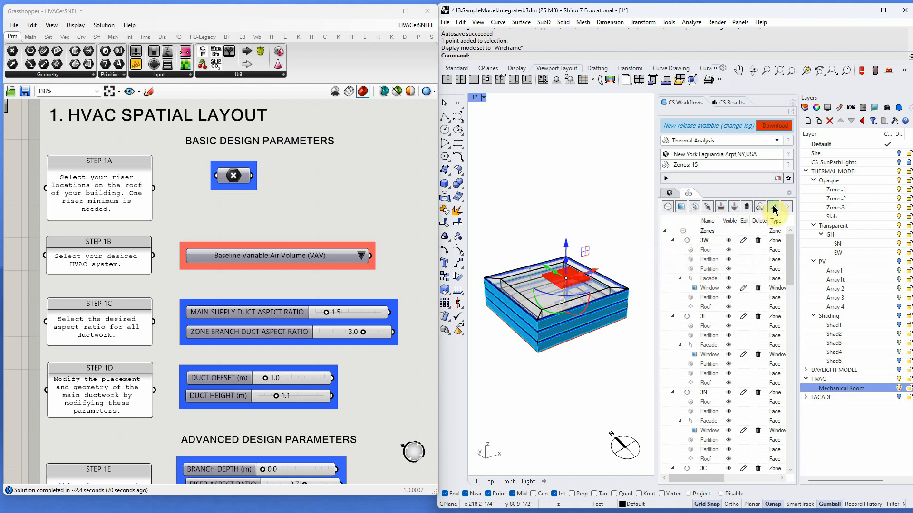
left_click(760, 209)
left_click(759, 212)
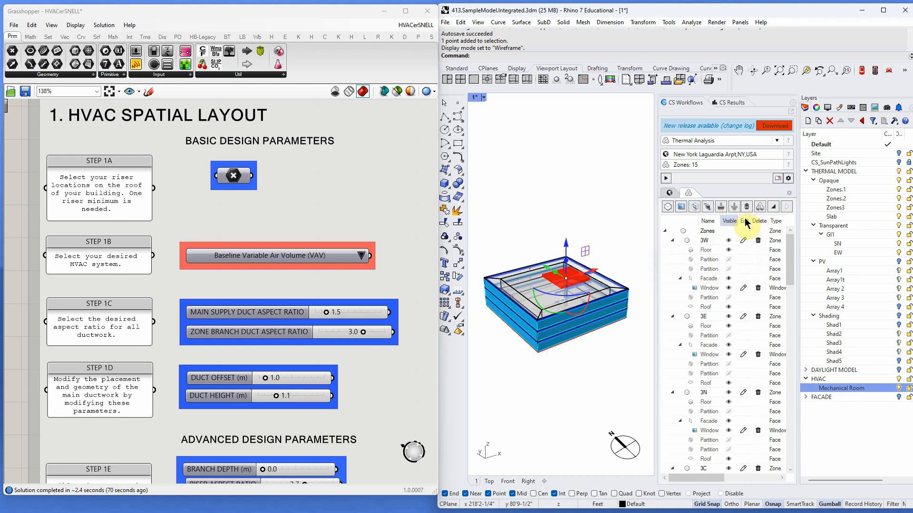
left_click(756, 207)
left_click(653, 256)
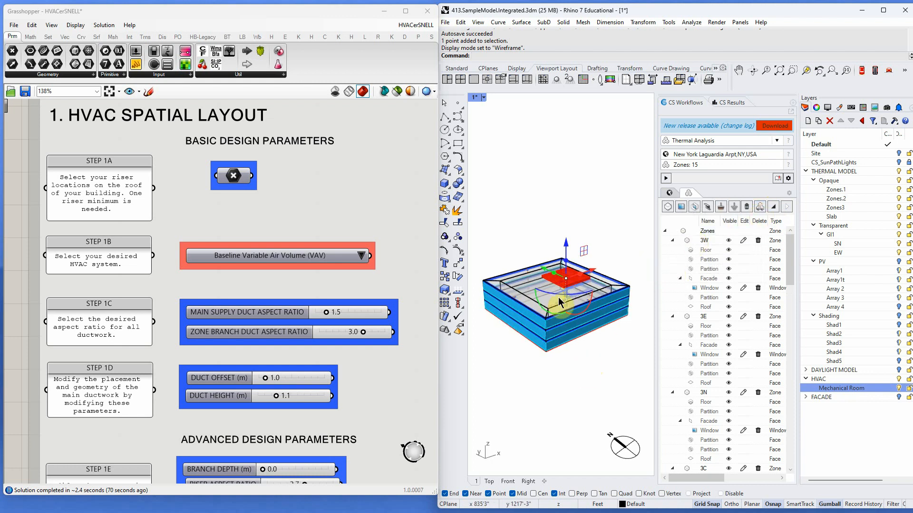
Turn off the previews of the building surfaces and the WINDOWS geometry in the Visualize HVAC Geometry section
left_click(482, 97)
left_click(497, 164)
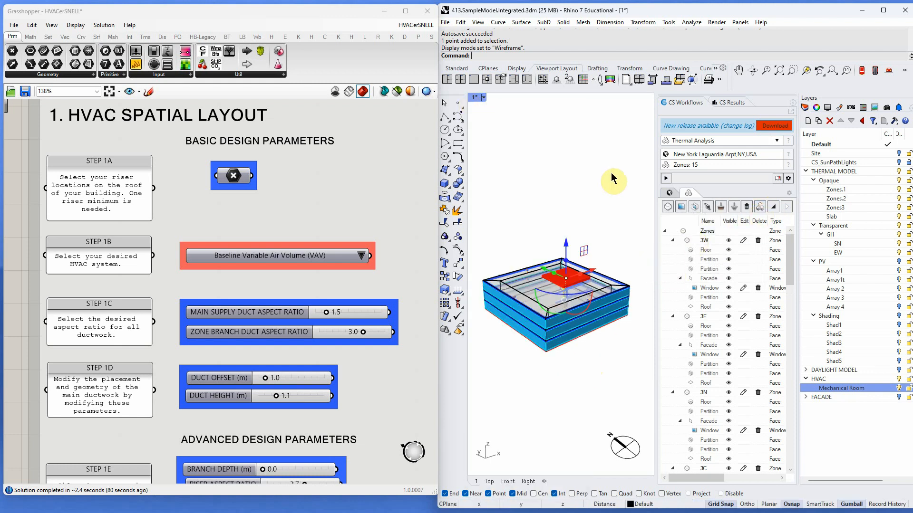
scroll(283, 223, "down", 6)
scroll(342, 344, "up", 1)
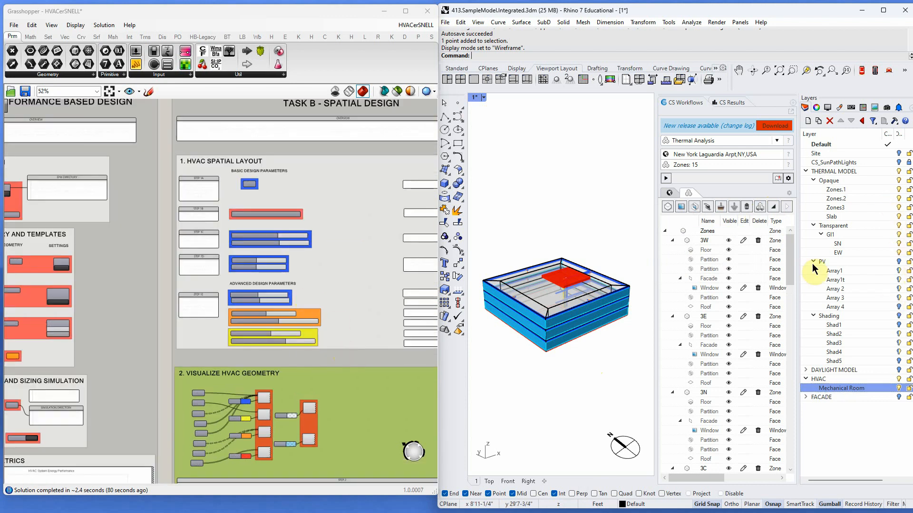
scroll(264, 307, "down", 3)
scroll(293, 394, "up", 2)
scroll(292, 395, "up", 12)
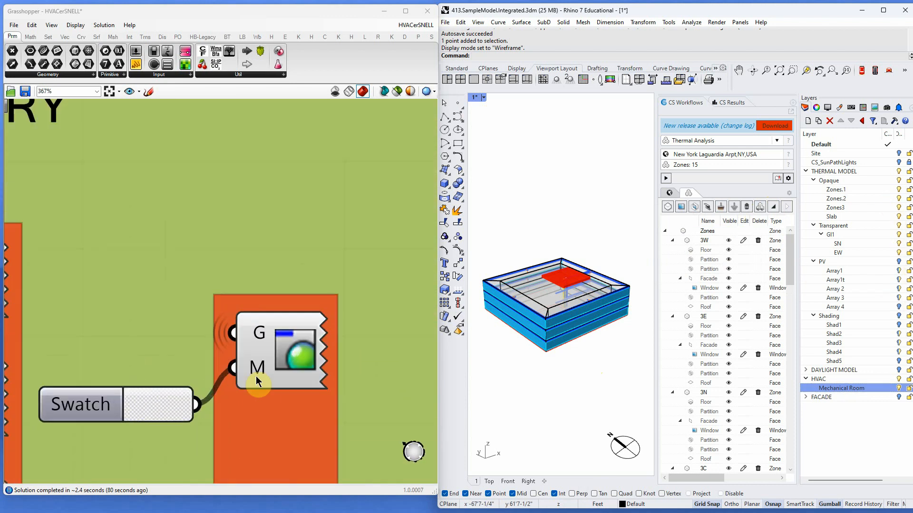
right_click(287, 347)
left_click(308, 367)
scroll(302, 266, "down", 3)
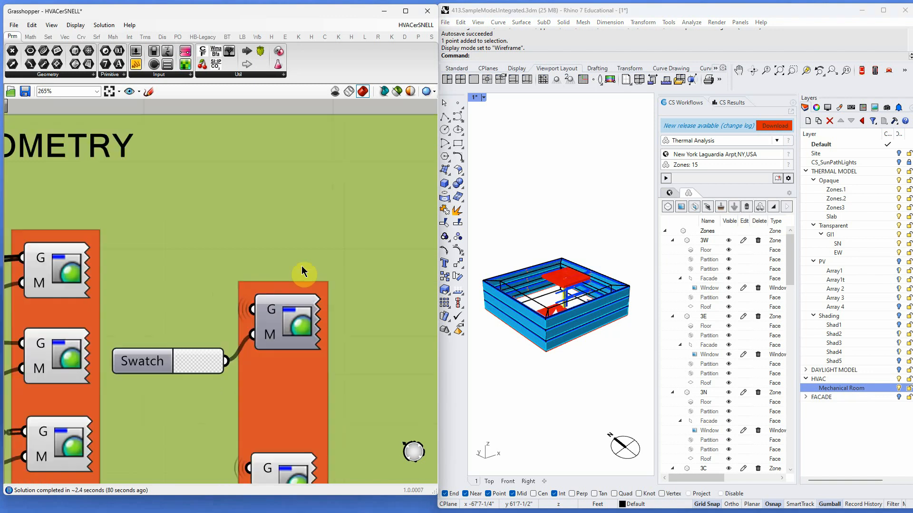
right_click(290, 449)
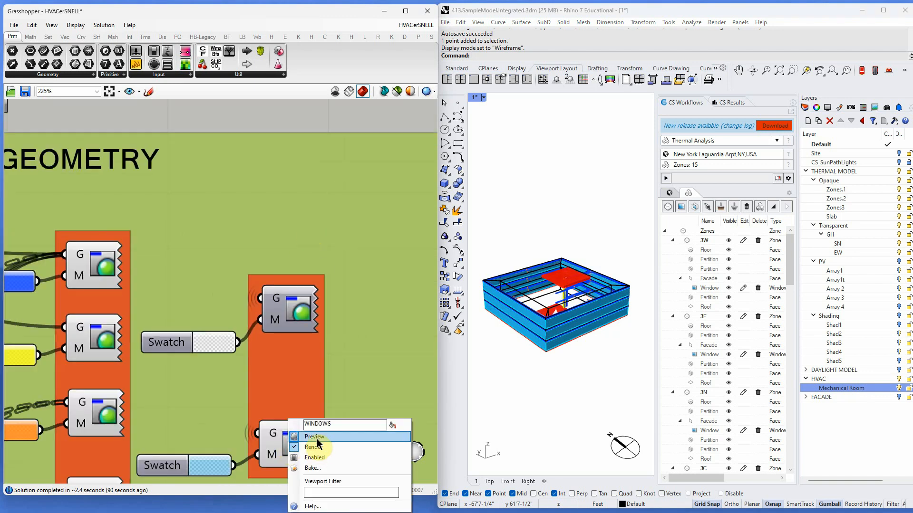
left_click(315, 438)
right_click_drag(524, 377, 520, 336)
scroll(508, 332, "up", 2)
scroll(508, 332, "down", 4)
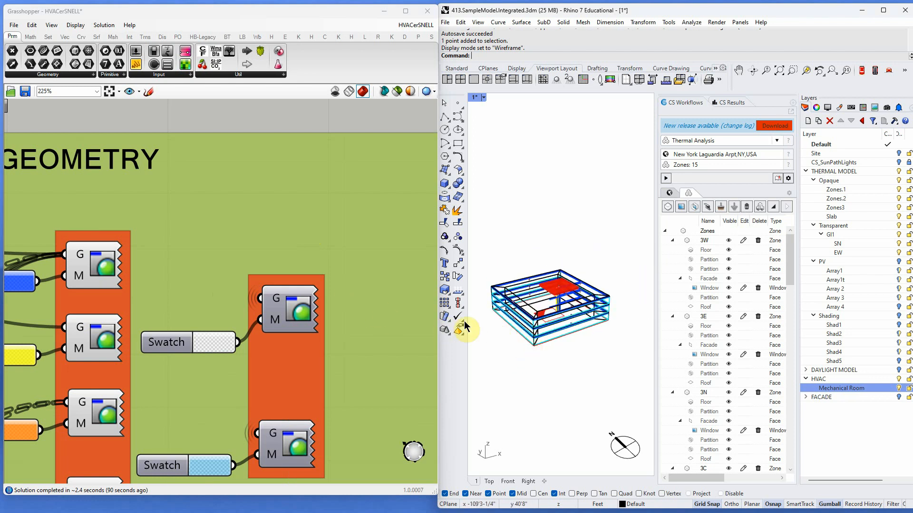
Narrow the CS Workflows panel to a thin strip so the Rhino viewport gets more room for the ductwork
scroll(368, 305, "down", 5)
scroll(361, 328, "down", 4)
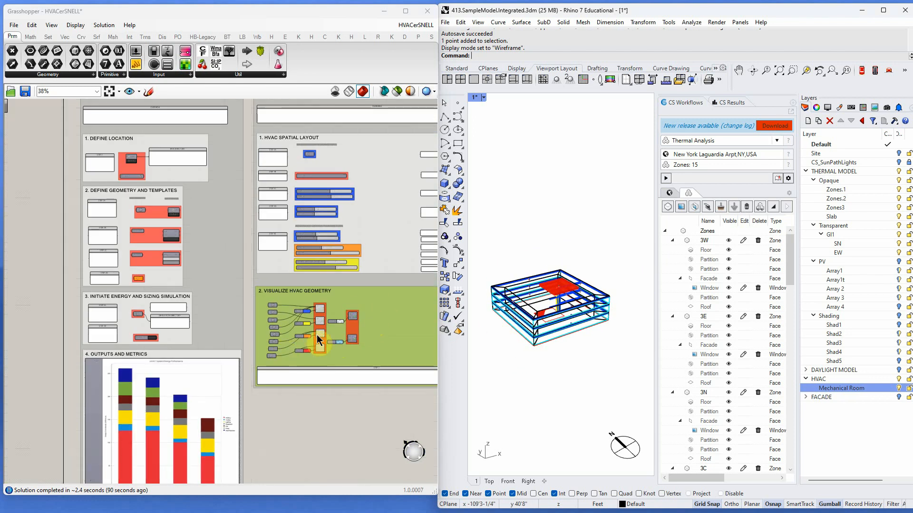
scroll(319, 333, "up", 5)
scroll(370, 352, "down", 5)
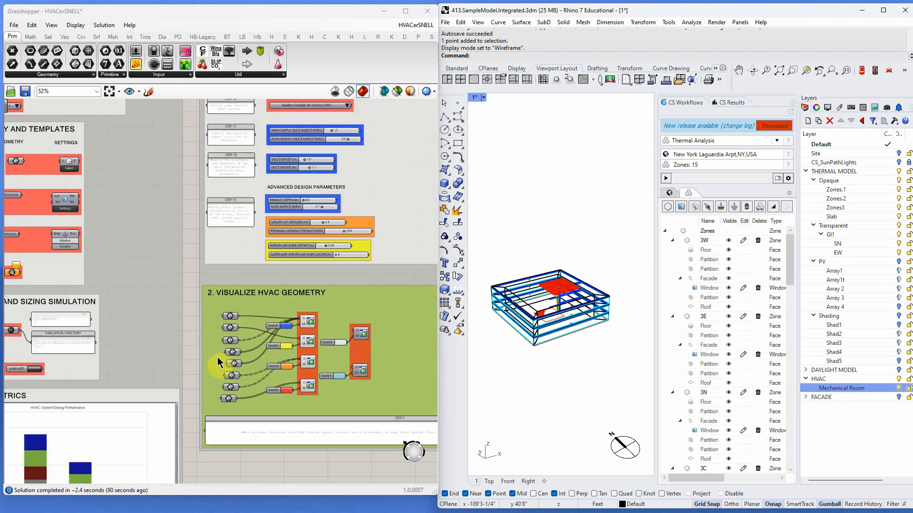
scroll(264, 257, "up", 3)
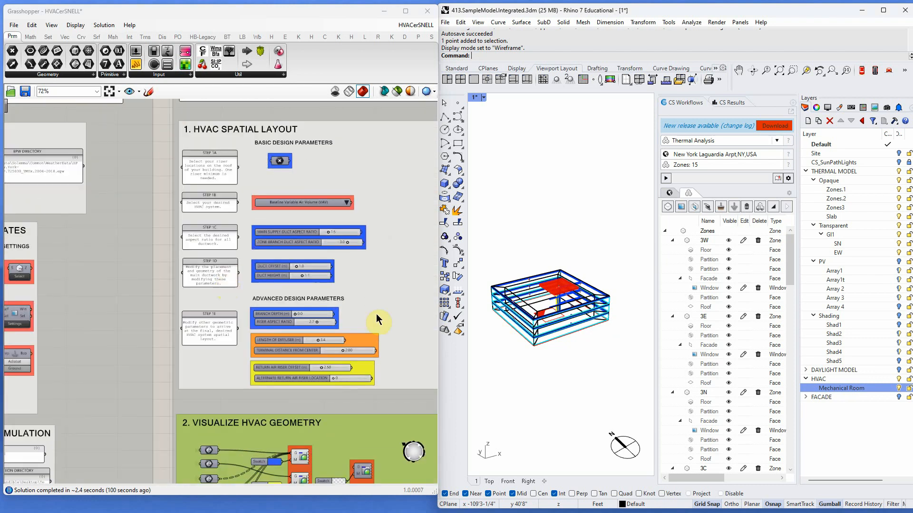
scroll(510, 321, "up", 5)
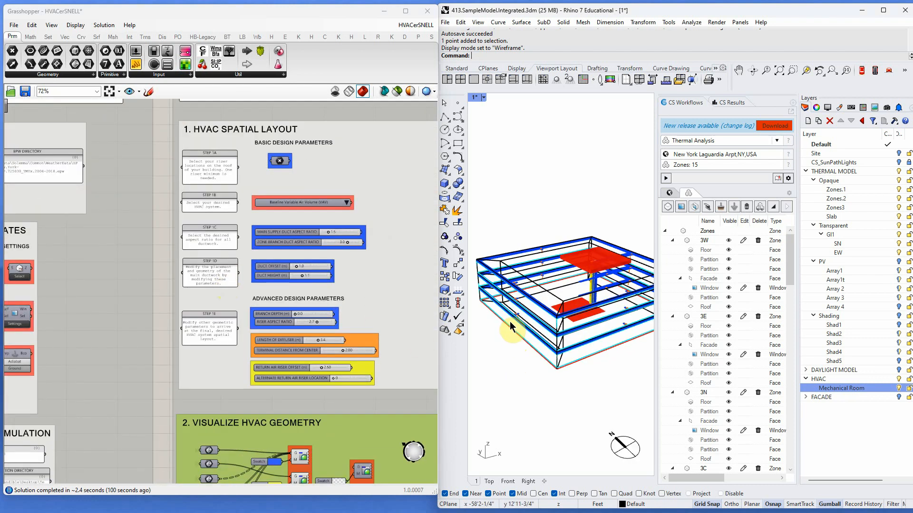
left_click_drag(654, 230, 773, 224)
scroll(609, 248, "down", 3)
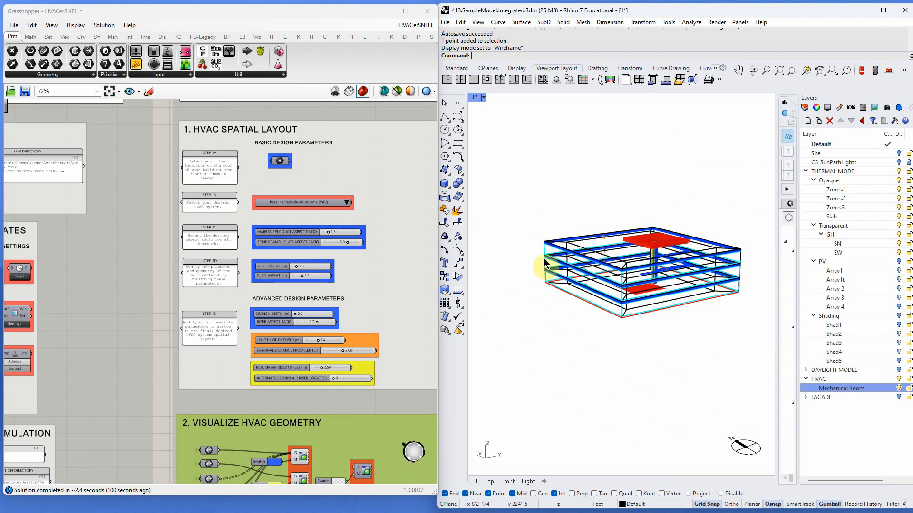
scroll(348, 194, "up", 2)
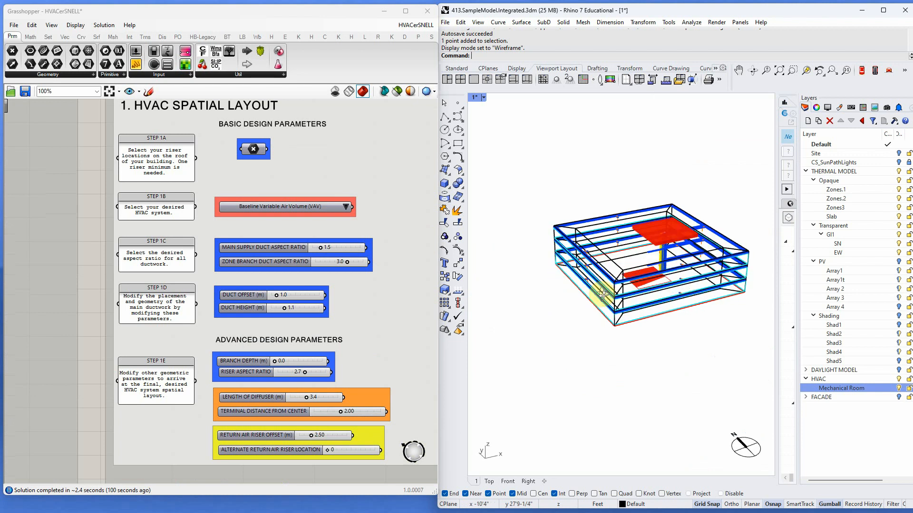
Try Dedicated Outdoor Air System with VRF and Variable Air Volume with Air-Side Economizer as the Step 1B HVAC system
left_click(346, 207)
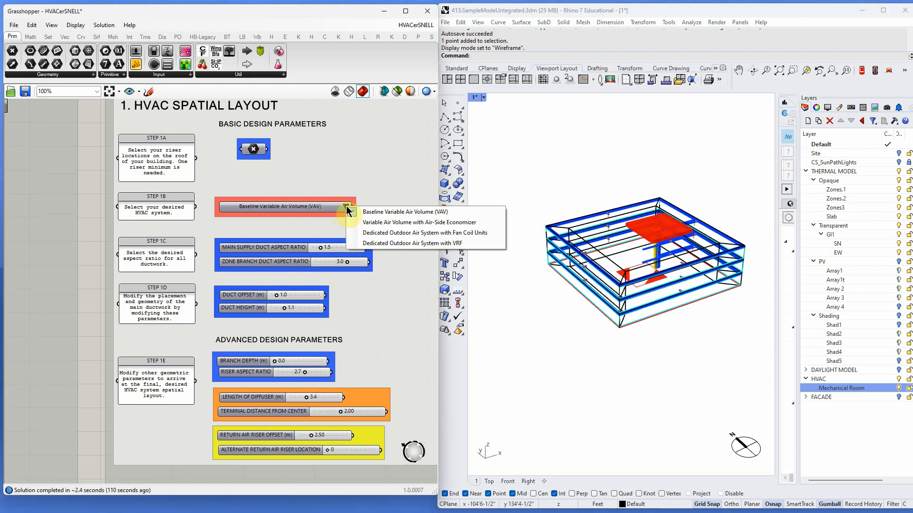
left_click(408, 244)
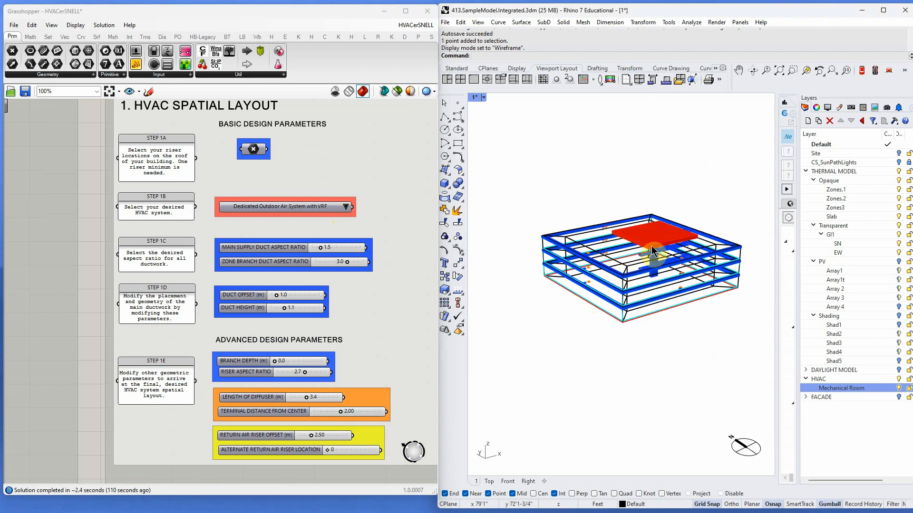
scroll(664, 248, "up", 5)
right_click_drag(642, 231, 598, 258)
scroll(599, 260, "down", 10)
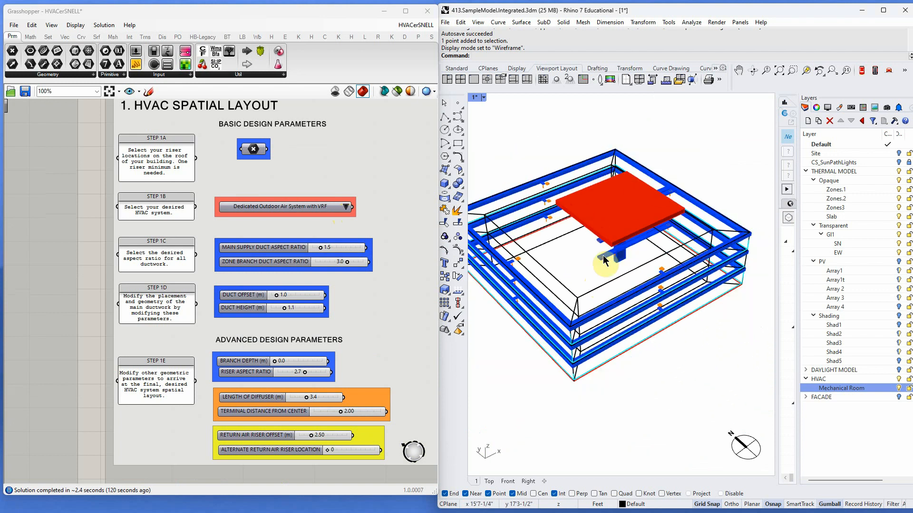
right_click_drag(594, 252, 597, 253)
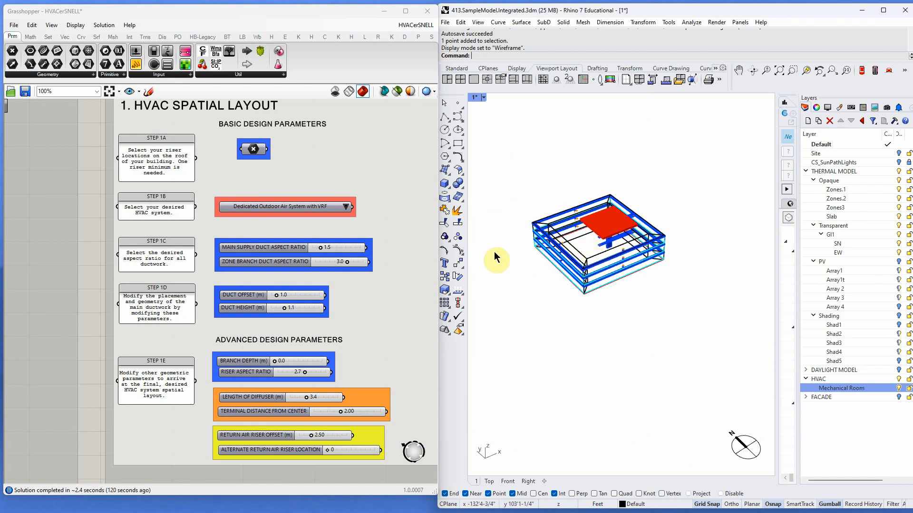
left_click(346, 215)
left_click(380, 225)
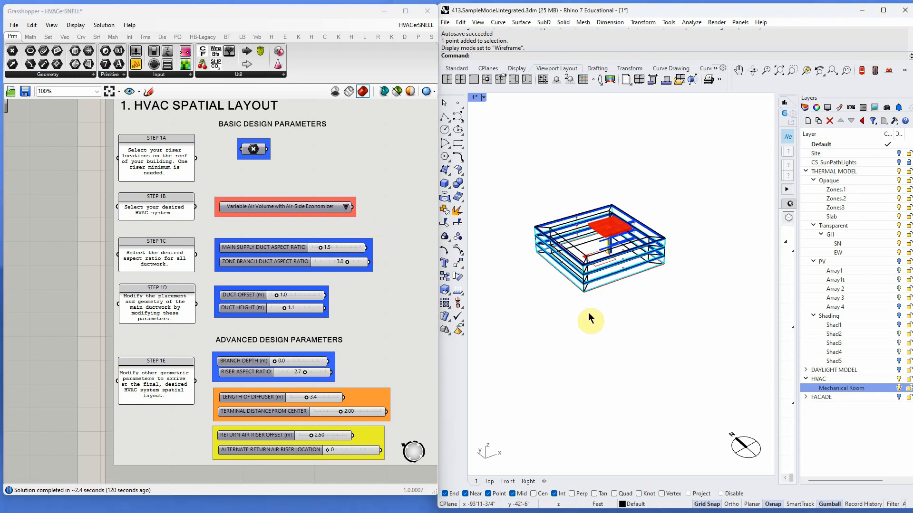
Set the Step 1B HVAC system to Dedicated Outdoor Air System with Fan Coil Units and inspect the perimeter ducts up close
left_click(344, 211)
left_click(391, 232)
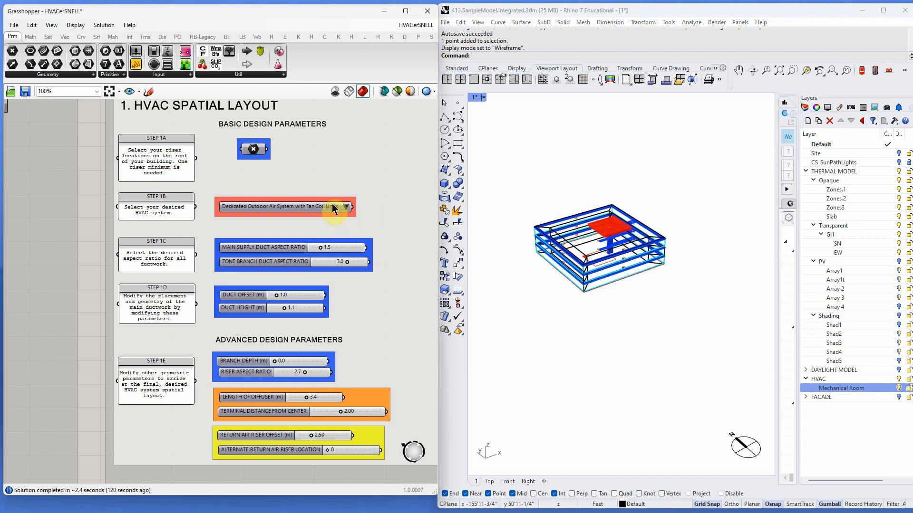
right_click_drag(550, 285, 574, 296)
scroll(585, 262, "up", 5)
right_click_drag(585, 262, 562, 241)
scroll(345, 260, "up", 1)
scroll(546, 238, "up", 5)
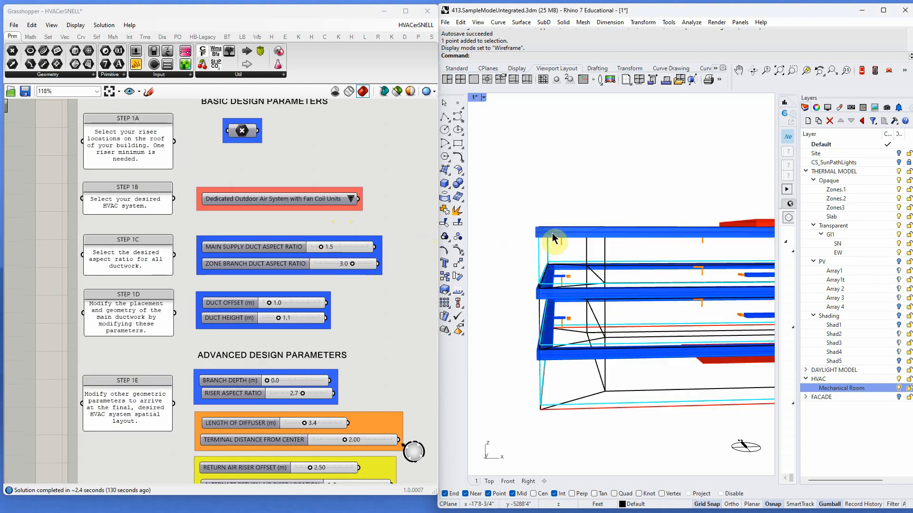
Set the duct offset in Step 1D to 3.0 m
scroll(538, 235, "down", 2)
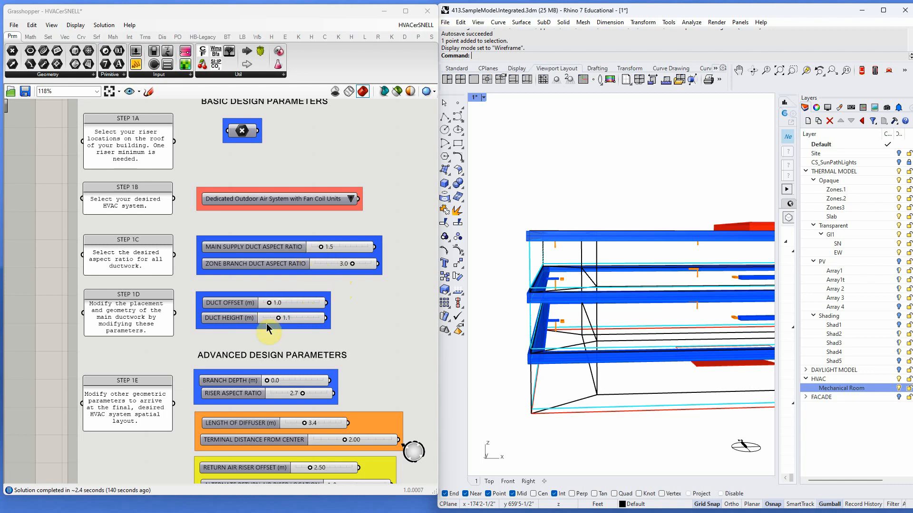
left_click_drag(283, 303, 280, 303)
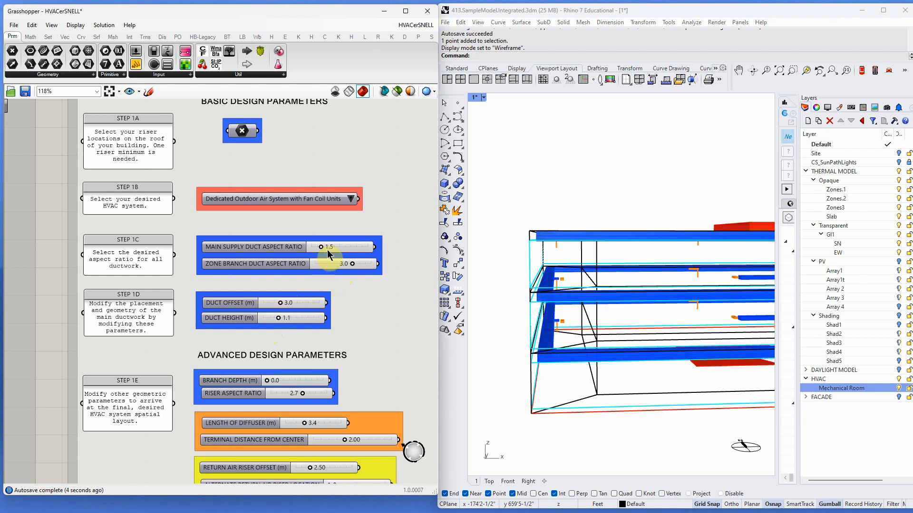
mouse_move(551, 335)
right_mouse_down()
mouse_move(569, 342)
mouse_move(573, 333)
mouse_move(561, 338)
right_mouse_up()
left_click(400, 338)
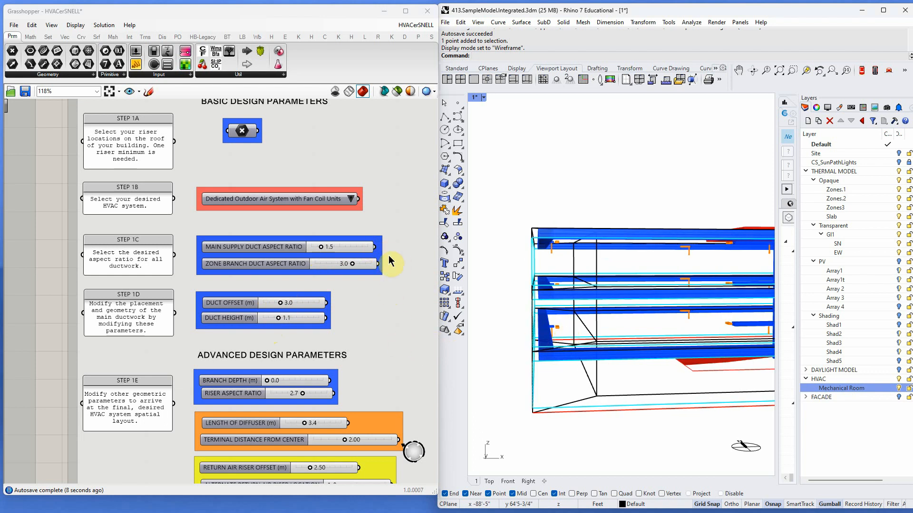
Examine the offset main ducts on each floor and the riser from several angles around the building
right_click_drag(523, 273, 509, 287)
right_click_drag(569, 283, 619, 310)
scroll(588, 292, "down", 7)
right_click_drag(556, 311, 555, 276)
scroll(592, 294, "up", 5)
right_click_drag(632, 272, 624, 290)
scroll(392, 307, "down", 1)
scroll(392, 307, "down", 5)
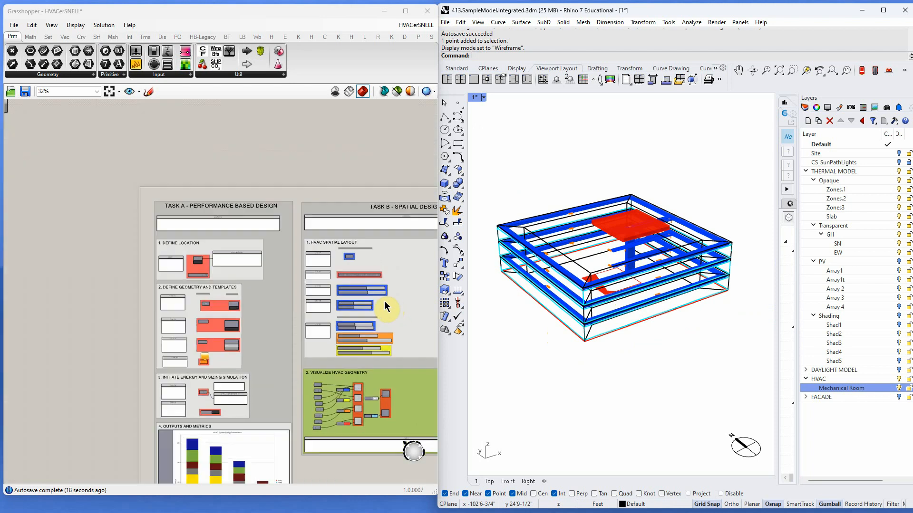
Review the Task A geometry and template settings and the energy and sizing simulation controls
scroll(236, 415, "down", 2)
scroll(232, 407, "up", 2)
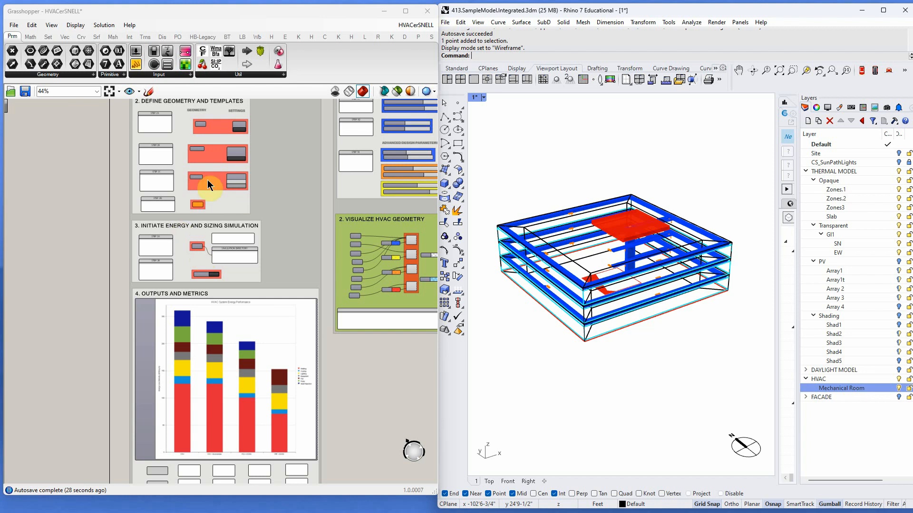
scroll(246, 152, "up", 8)
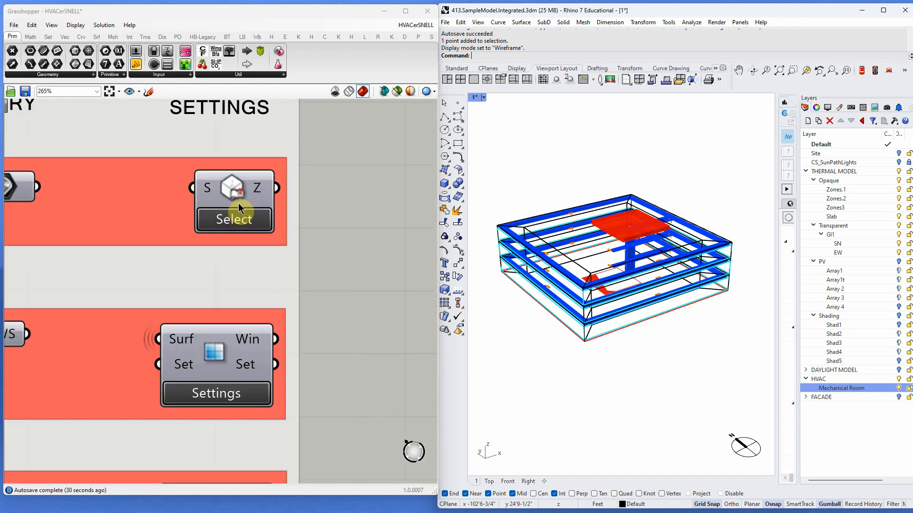
scroll(265, 211, "down", 7)
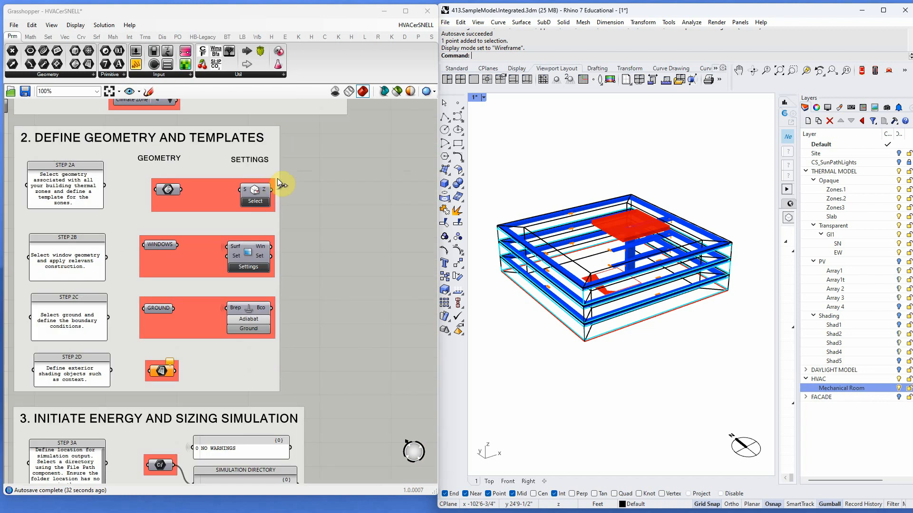
scroll(219, 379, "up", 6)
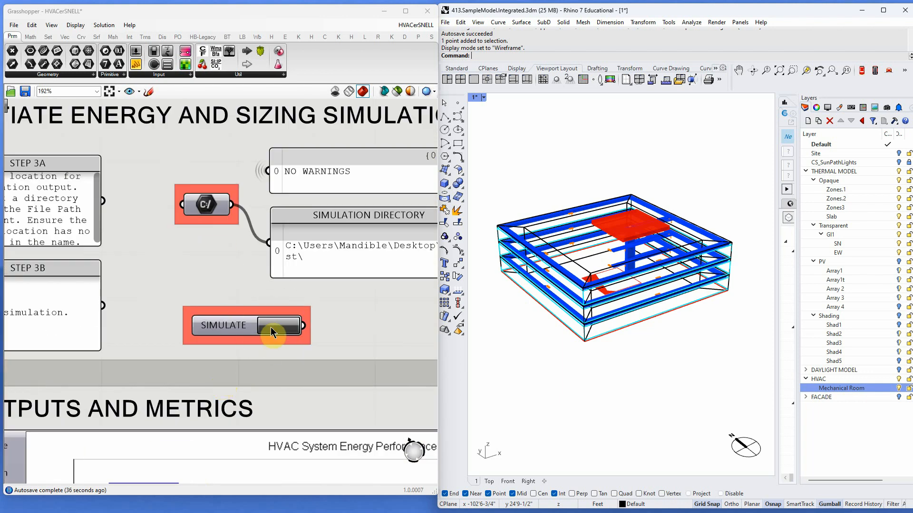
scroll(215, 300, "down", 2)
scroll(215, 299, "down", 1)
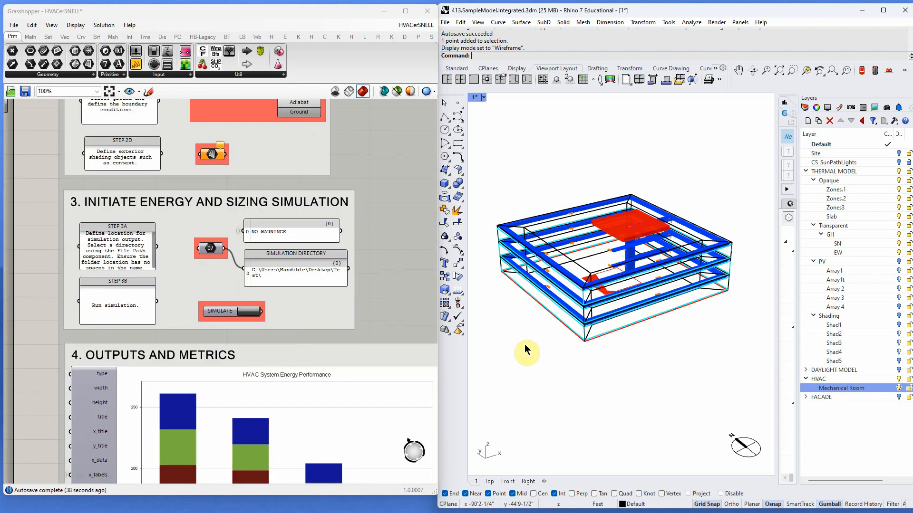
Set the main supply duct aspect ratio in Step 1C to 4.0 and check the flattened ducts at the building corner
scroll(542, 342, "down", 4)
scroll(519, 314, "up", 5)
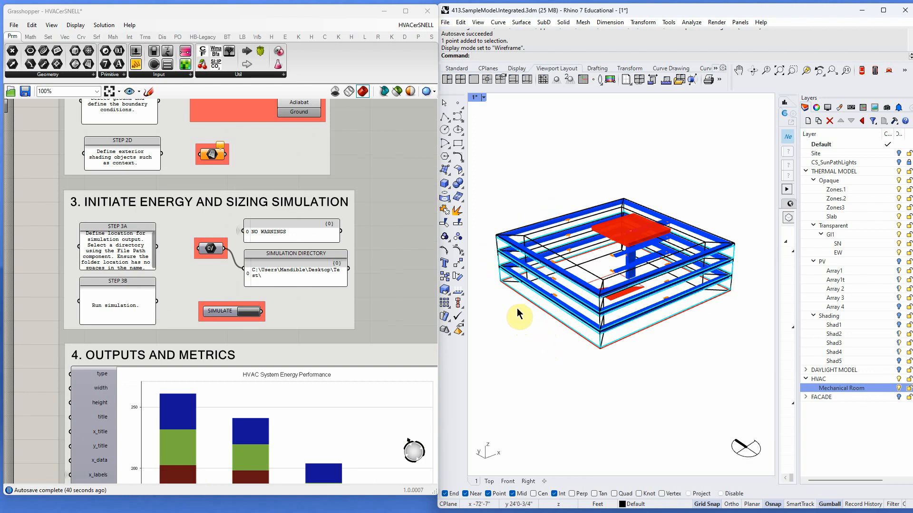
scroll(511, 298, "down", 1)
right_click_drag(494, 301, 603, 280)
scroll(602, 279, "up", 8)
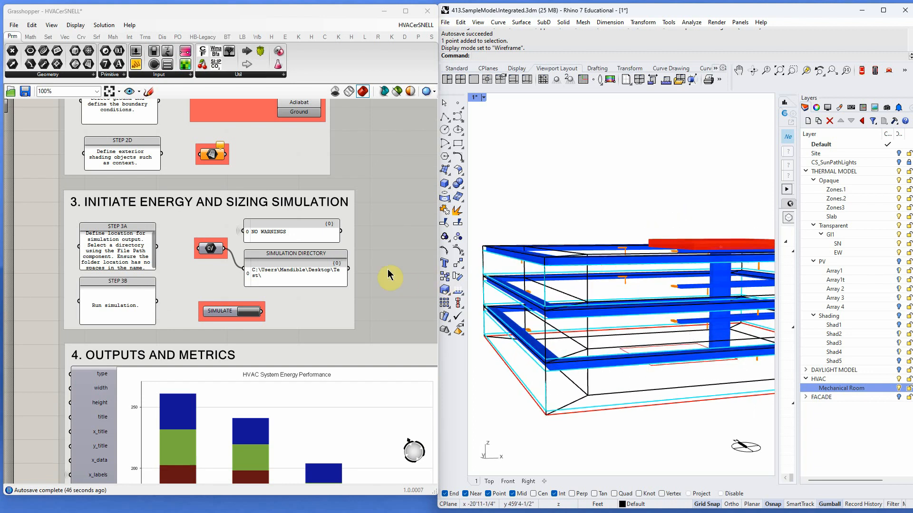
scroll(230, 271, "down", 5)
scroll(162, 278, "down", 3)
scroll(341, 178, "up", 10)
scroll(292, 187, "up", 3)
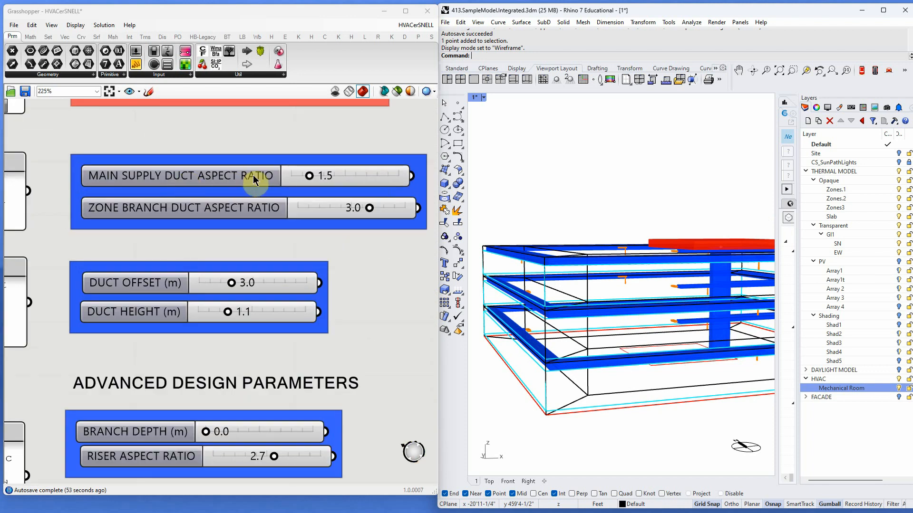
right_click_drag(575, 358, 577, 355)
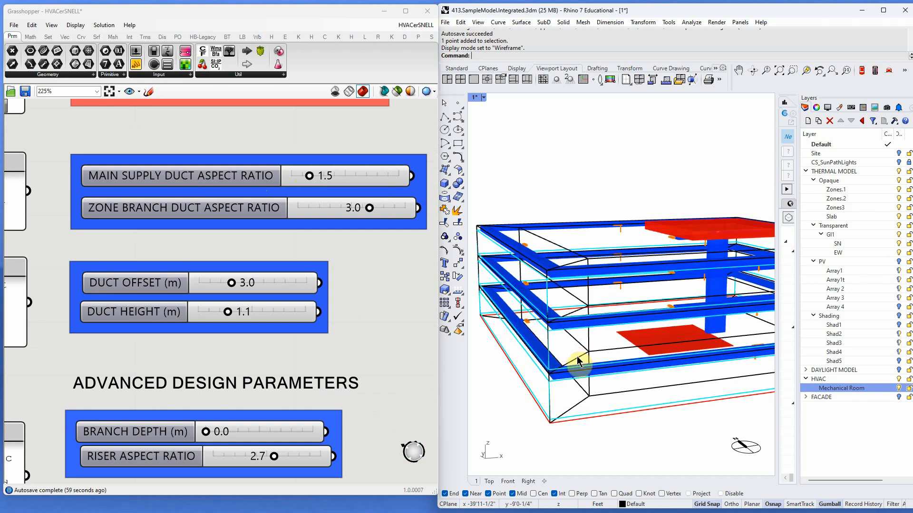
right_click_drag(578, 362, 562, 340)
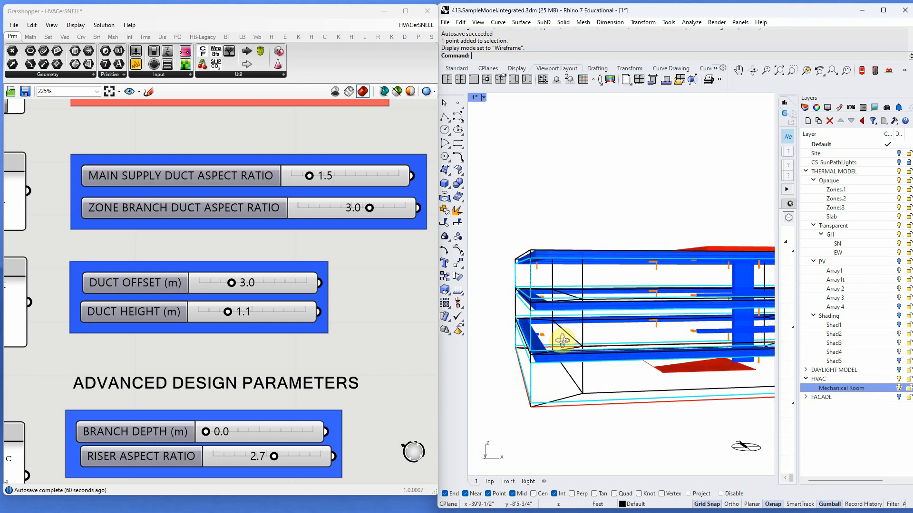
scroll(576, 278, "up", 2)
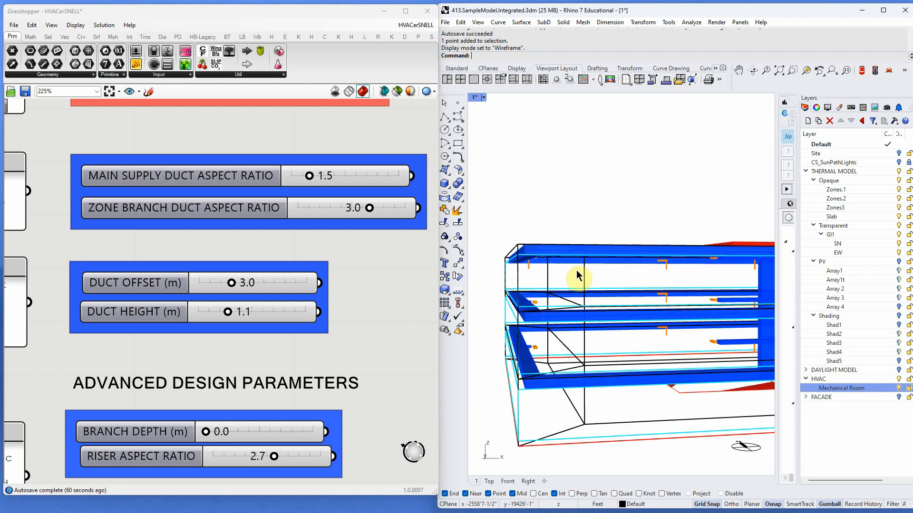
right_click_drag(520, 264, 520, 279)
left_click_drag(309, 175, 400, 178)
right_click_drag(539, 294, 526, 244)
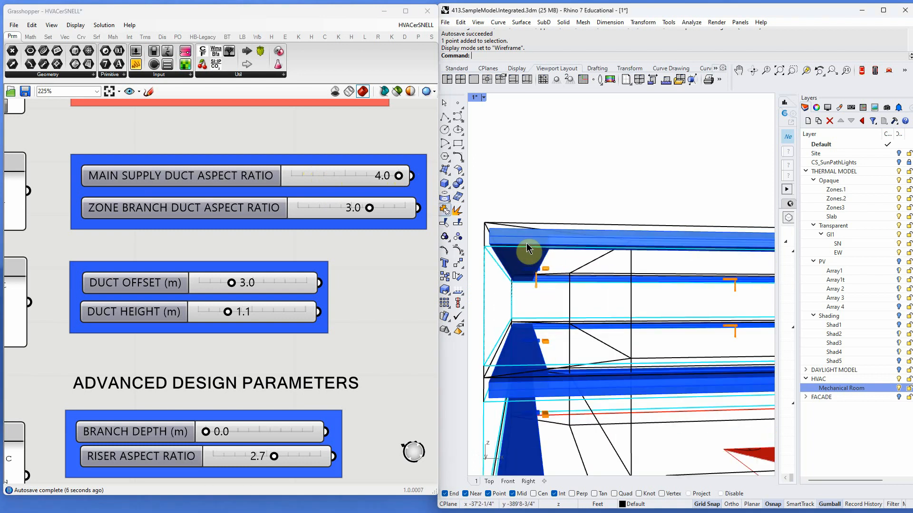
Set the main supply duct aspect ratio to 1.2 and check the duct proportions at the building corner
left_click_drag(399, 178, 298, 176)
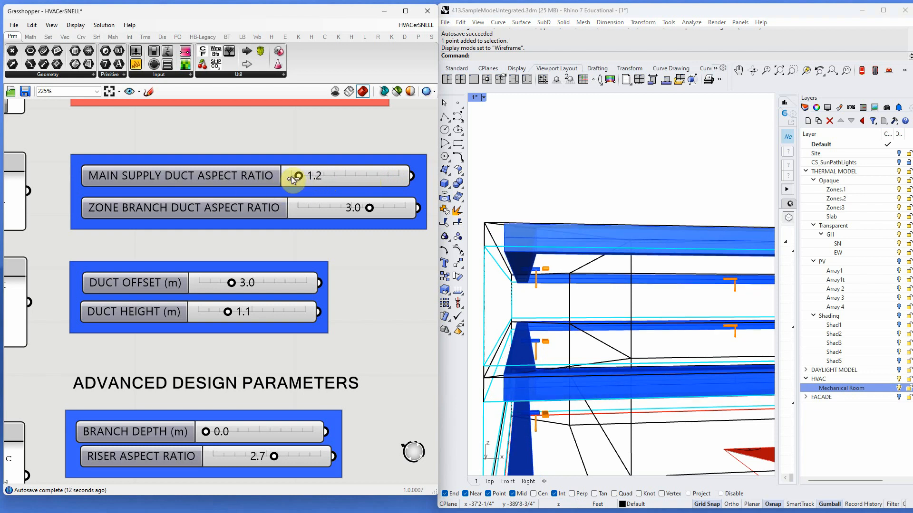
right_click_drag(533, 256, 556, 292)
right_click_drag(584, 336, 556, 281)
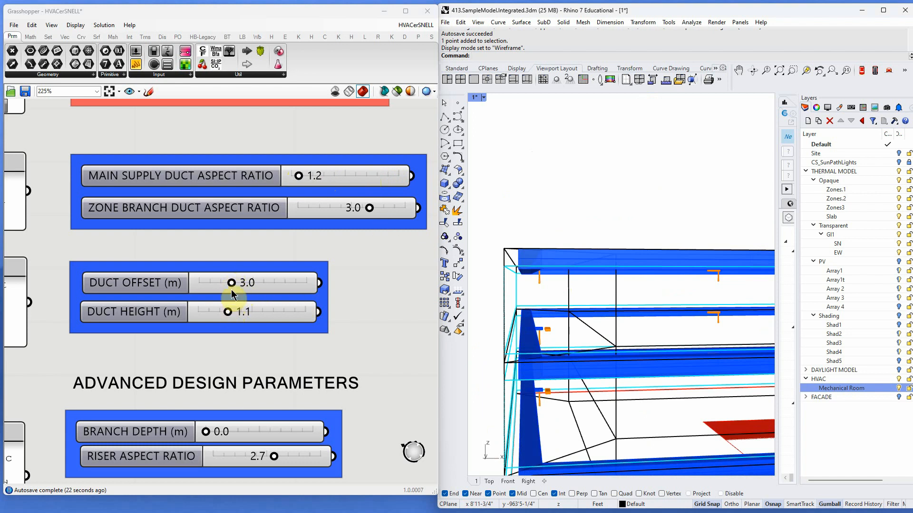
Set the duct height to 2.3 m and show the ducts in a full-screen Right view without the Grasshopper window
left_click_drag(233, 310, 259, 312)
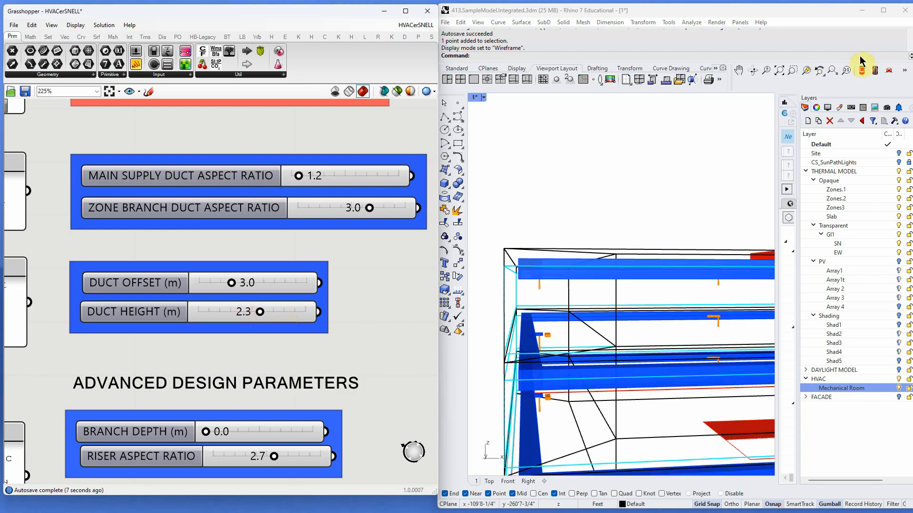
double_click(768, 13)
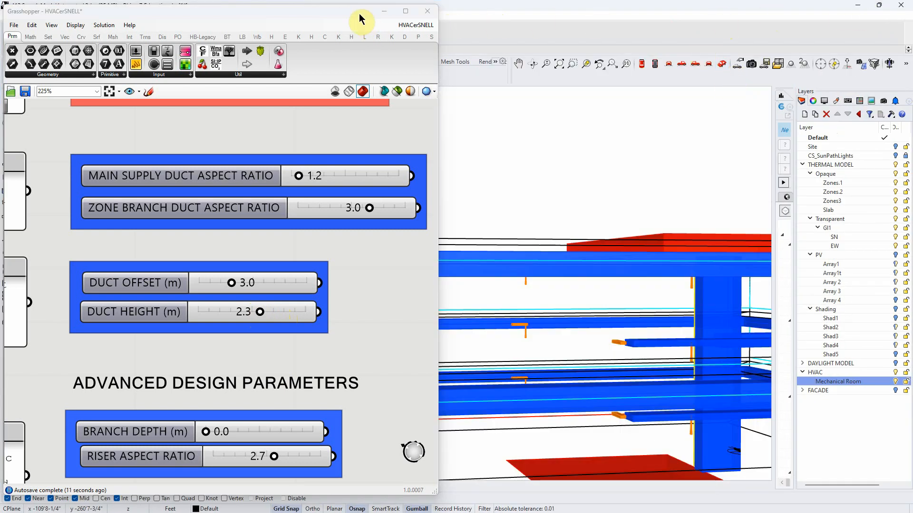
left_click(384, 11)
scroll(433, 193, "down", 2)
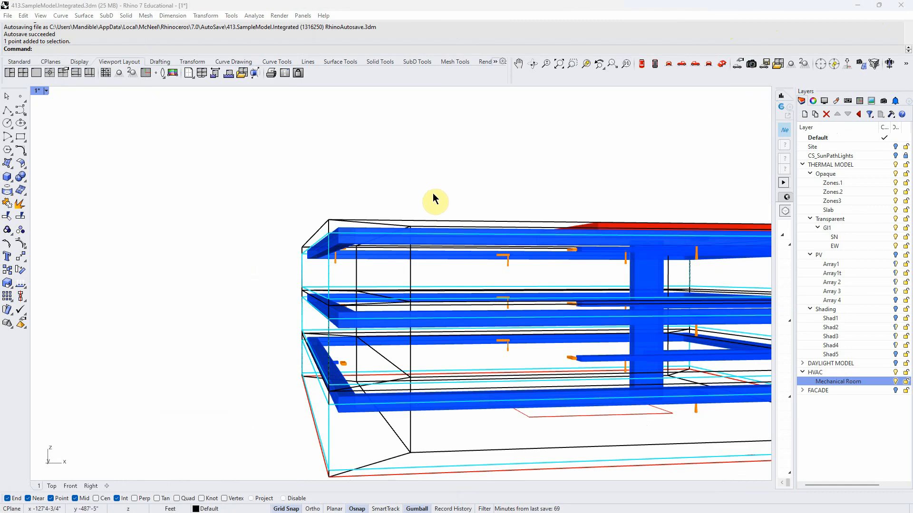
left_click(682, 63)
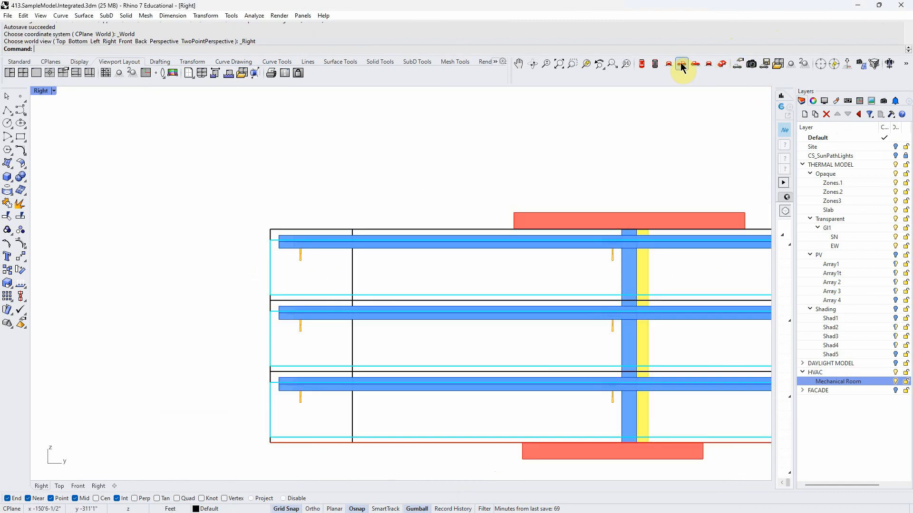
scroll(244, 276, "up", 2)
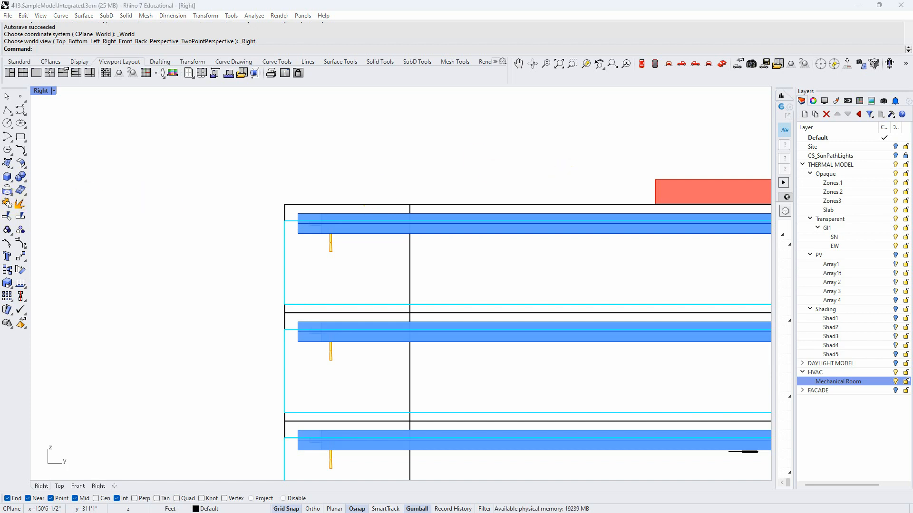
Hide the Transparent layer and check the main ducts' vertical position on each floor in the Right view
left_click(895, 219)
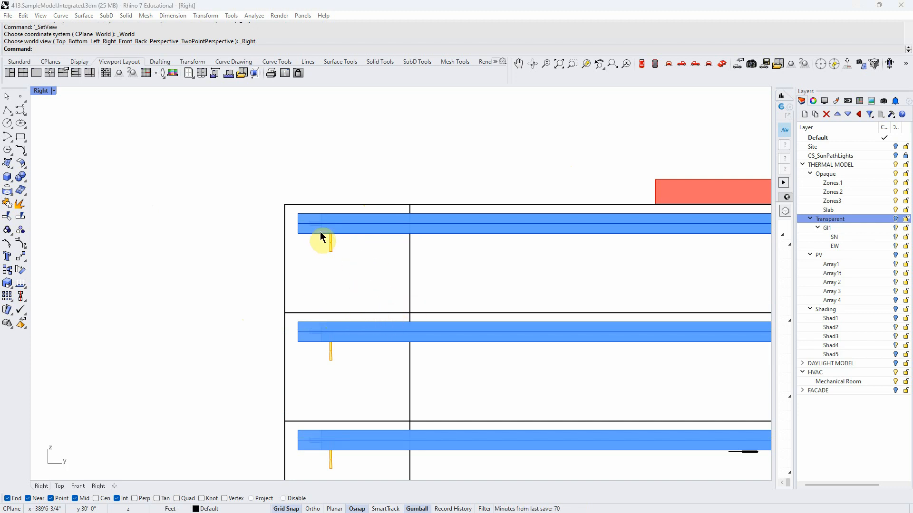
key("ctrl")
key("ctrl")
key("ctrl")
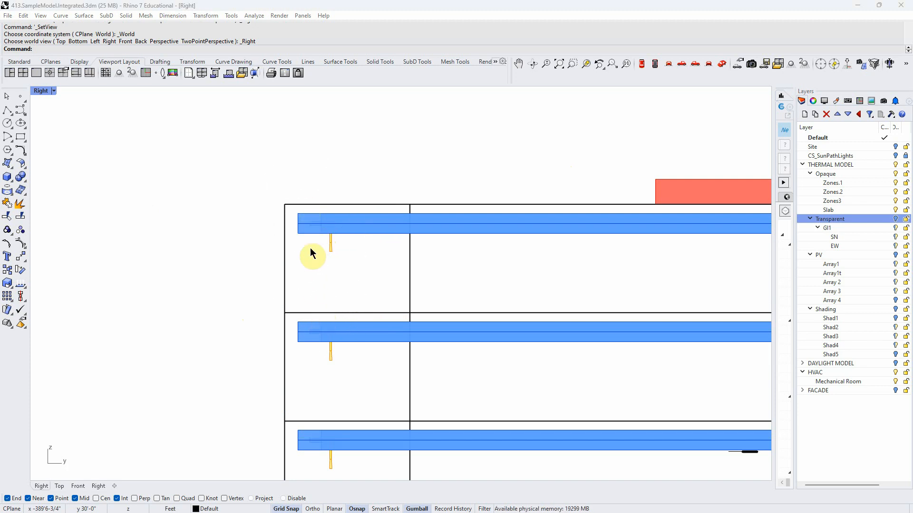
scroll(308, 240, "down", 3)
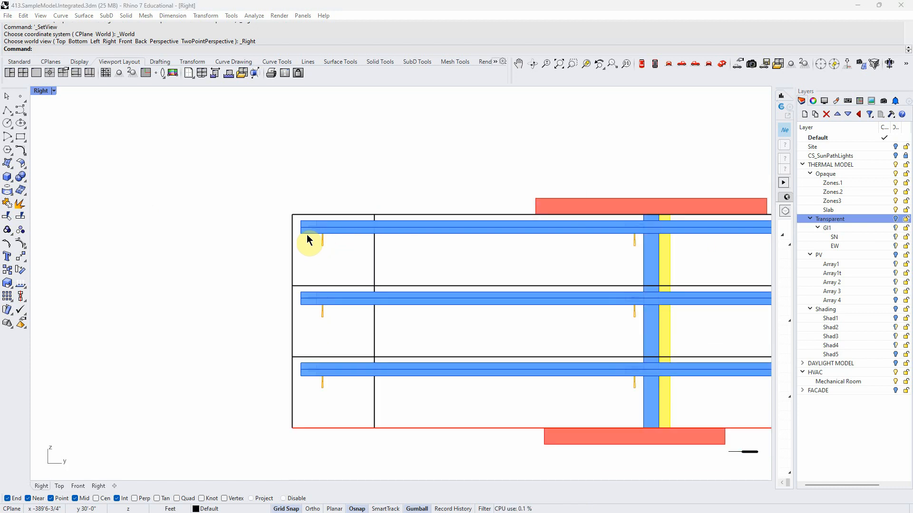
scroll(307, 236, "down", 3)
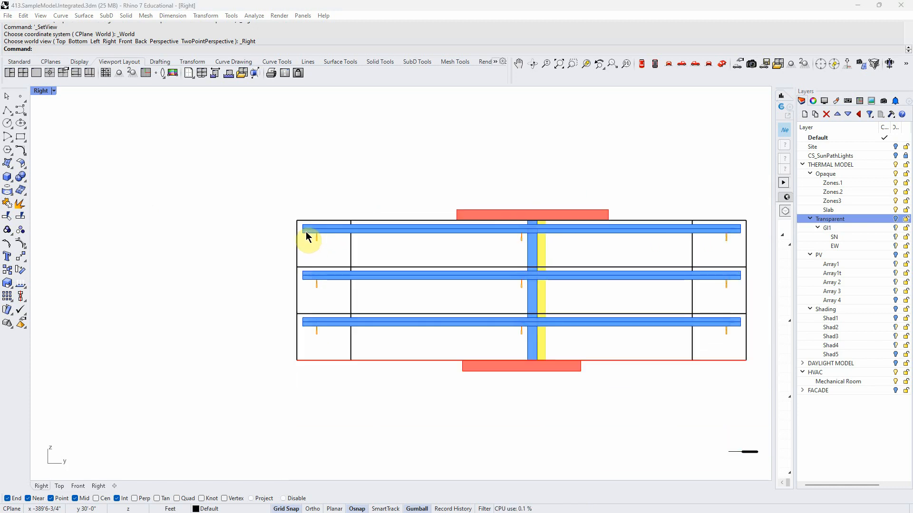
scroll(308, 240, "up", 1)
scroll(288, 273, "up", 2)
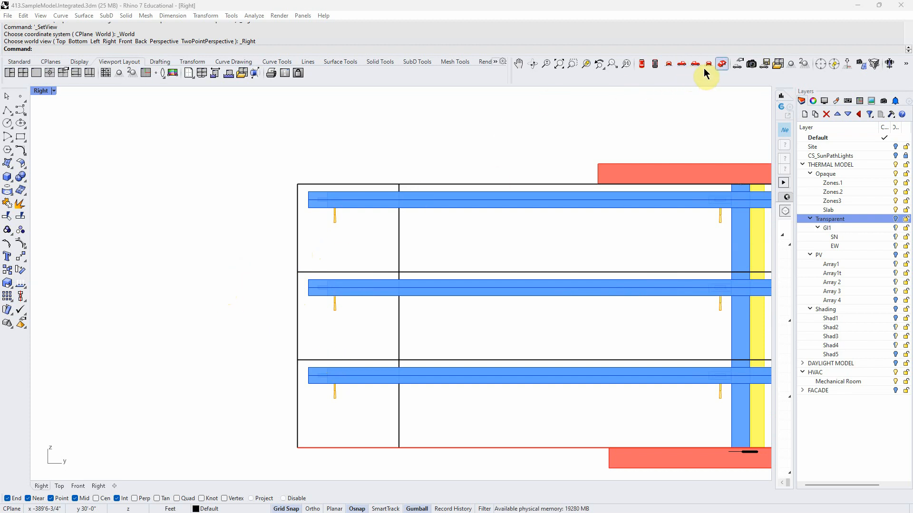
Switch to the Perspective view and examine the duct loops, riser and mechanical rooms across the whole building
left_click(722, 65)
right_click_drag(536, 177, 428, 236)
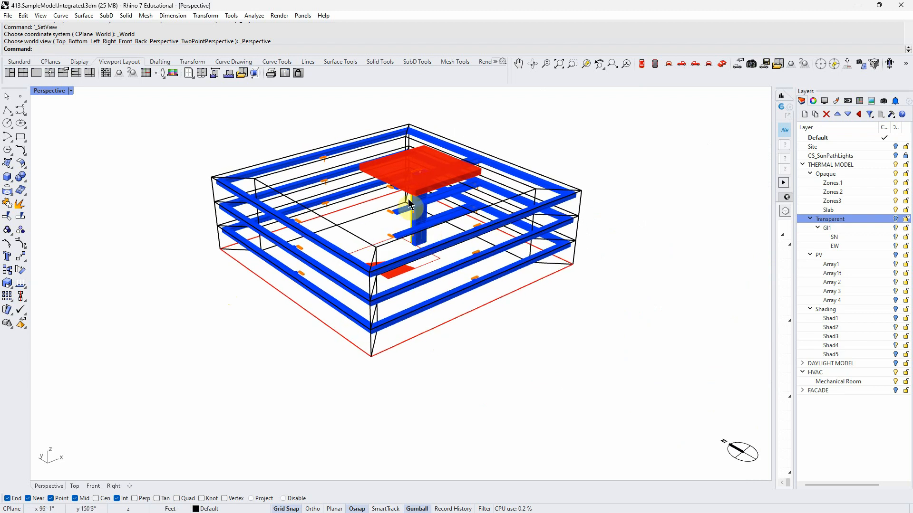
scroll(363, 138, "up", 3)
scroll(361, 139, "down", 2)
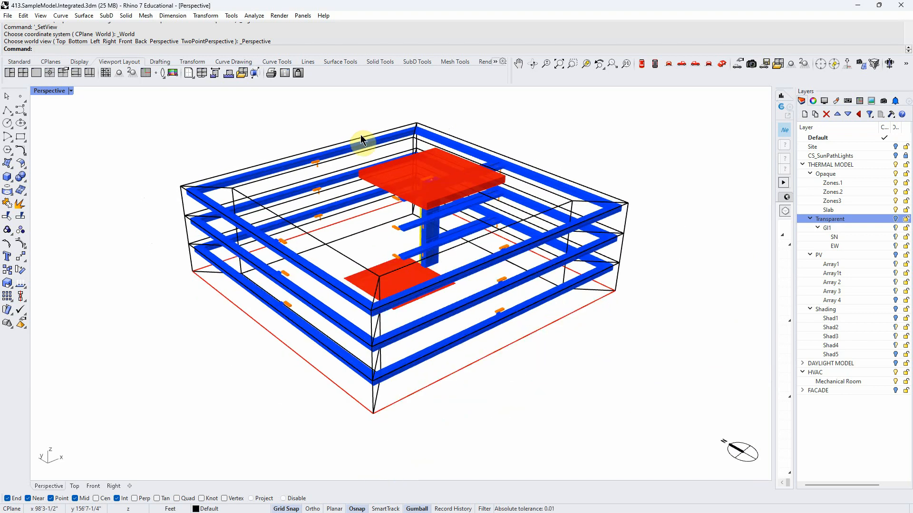
right_click_drag(359, 159, 360, 149)
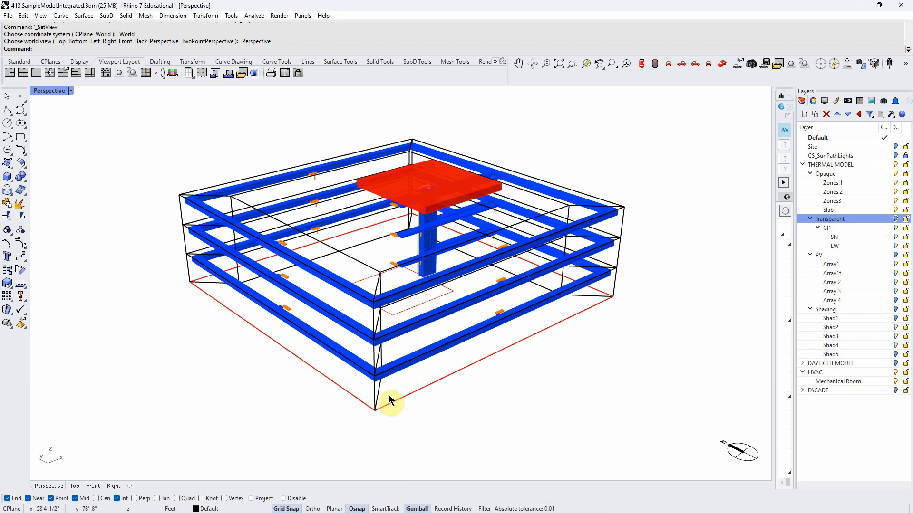
right_click_drag(426, 428, 421, 429)
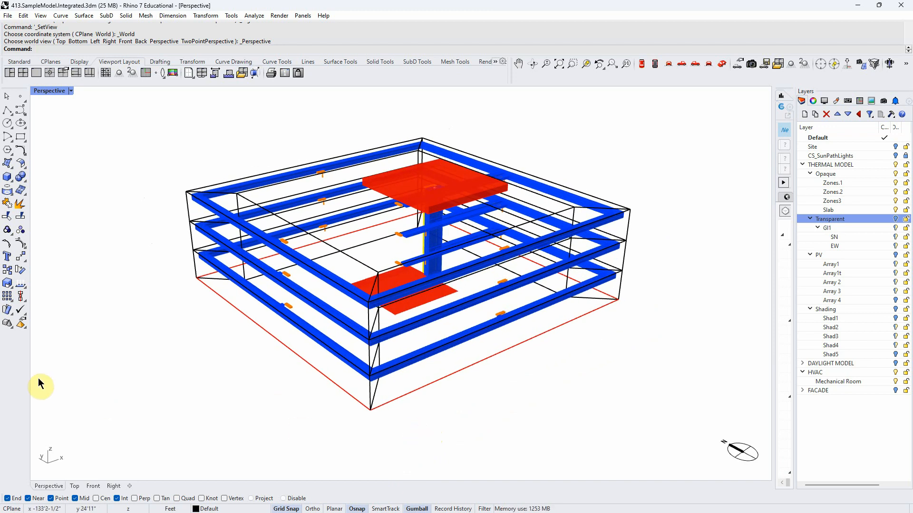